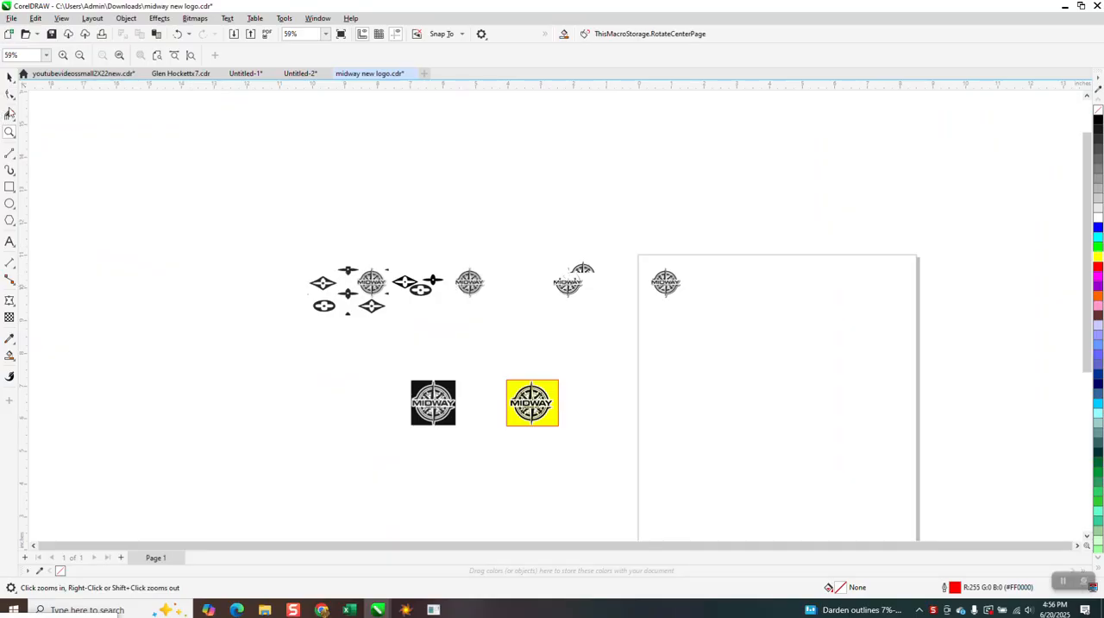
Delete the existing traced Midway logo together with its yellow background rectangle
drag(497, 366, 597, 431)
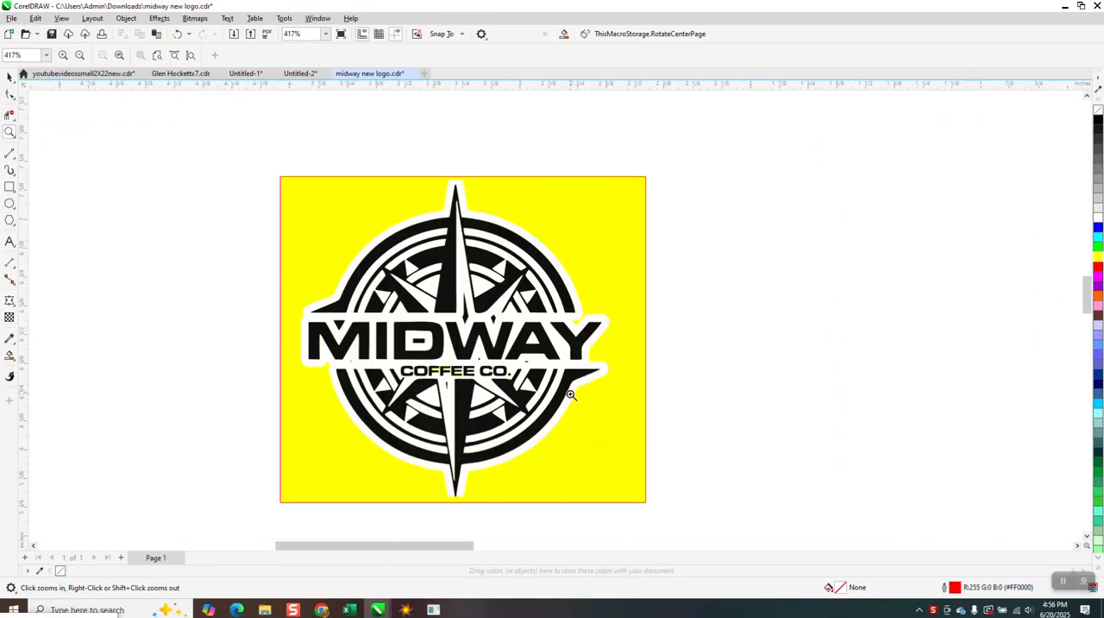
scroll(567, 396, down, 1)
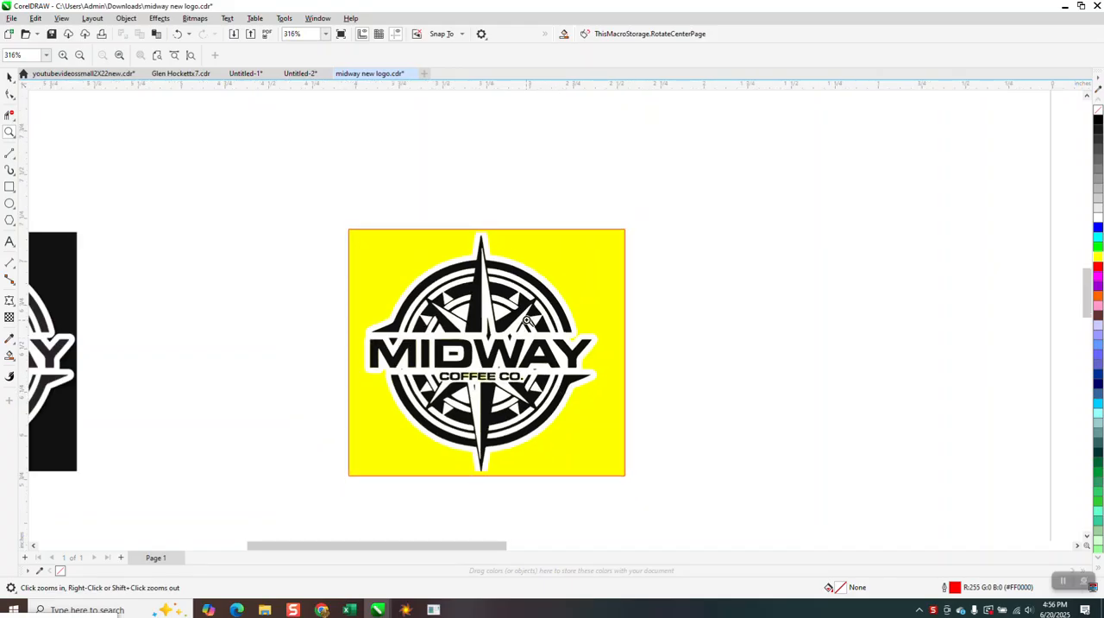
scroll(542, 318, down, 1)
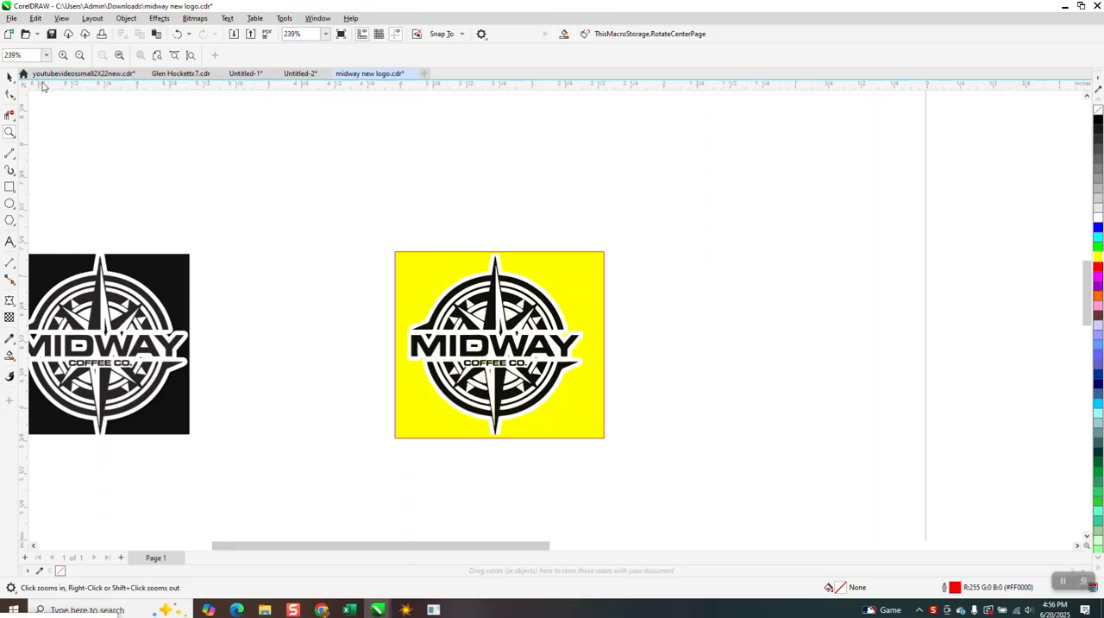
click(10, 77)
click(502, 292)
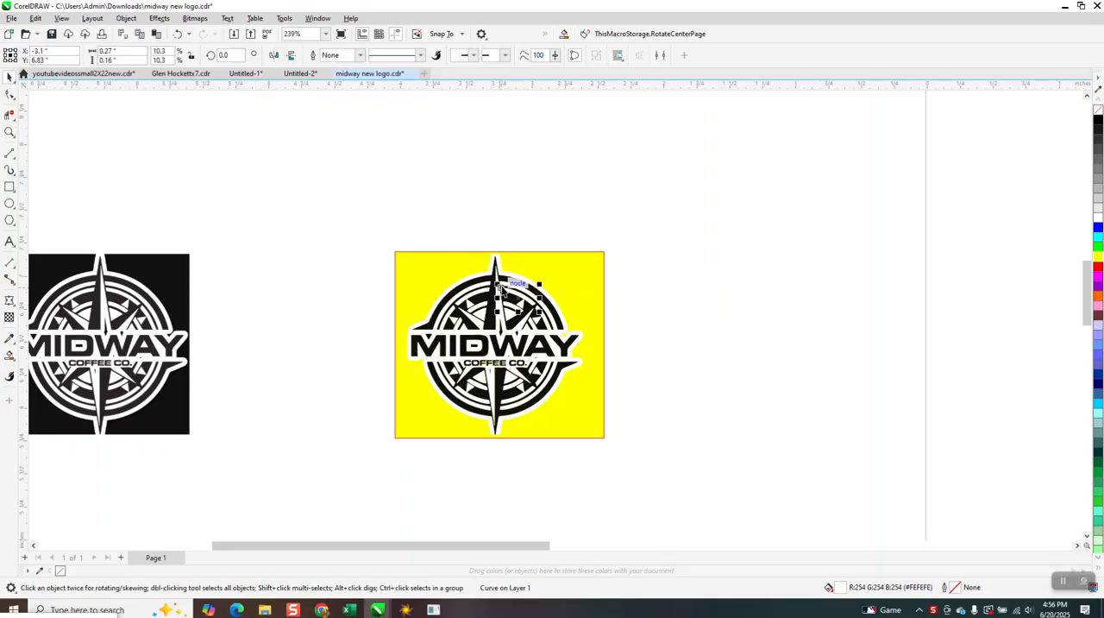
key(Escape)
scroll(454, 271, down, 1)
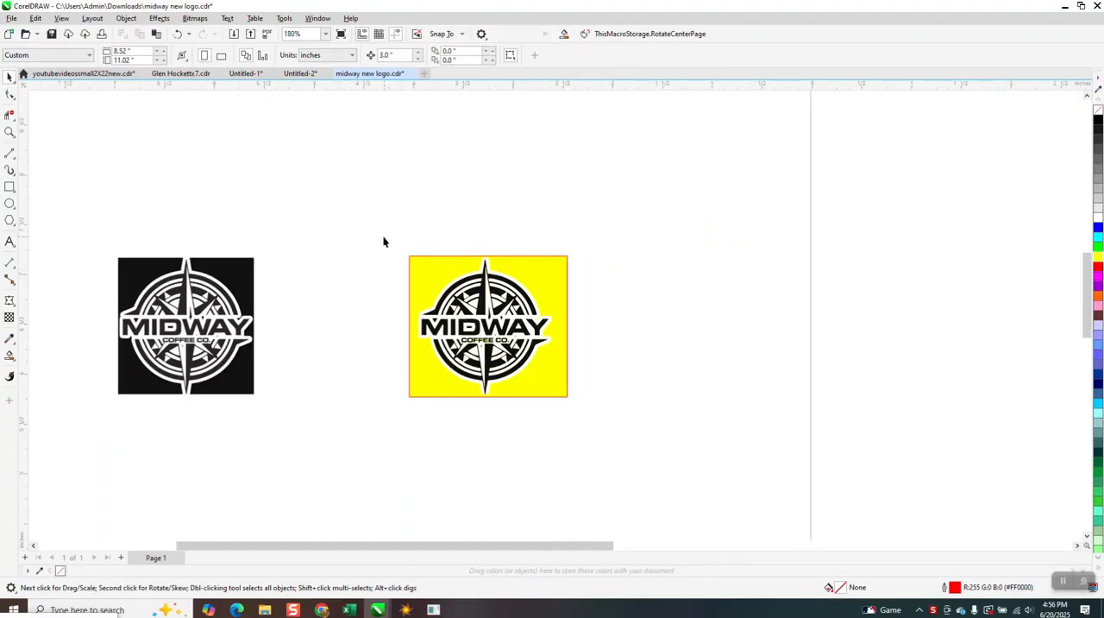
drag(612, 414, 612, 415)
key(Delete)
Move the black logo bitmap into the cleared spot, outline-trace it as Clipart, and shift the trace 3 inches right of the bitmap
drag(209, 317, 441, 301)
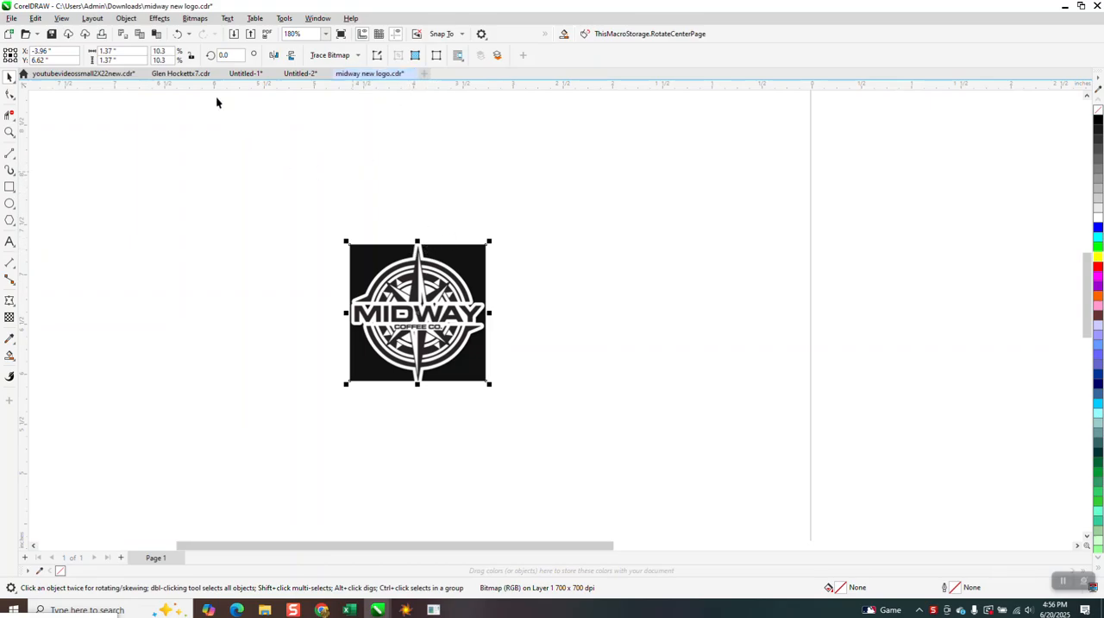
click(357, 56)
mouse_move(355, 96)
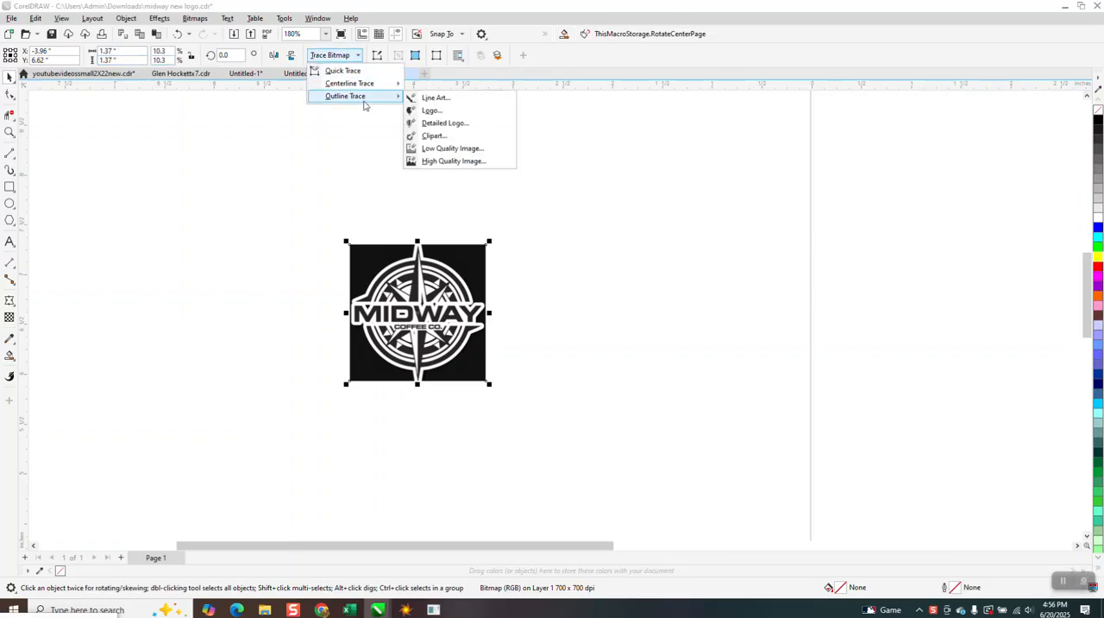
click(440, 139)
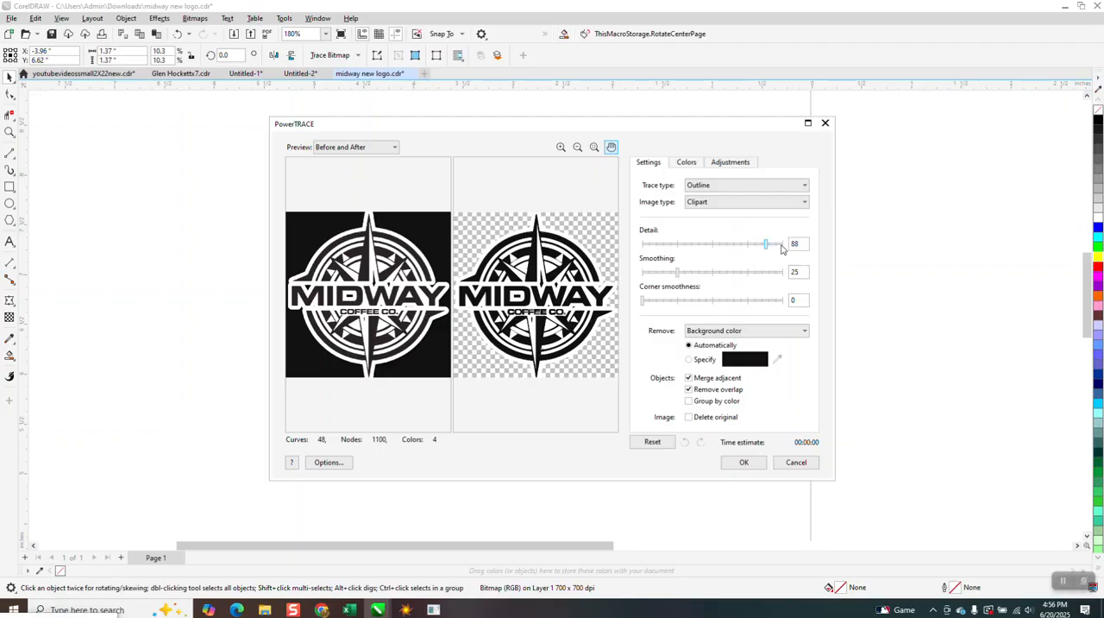
click(744, 462)
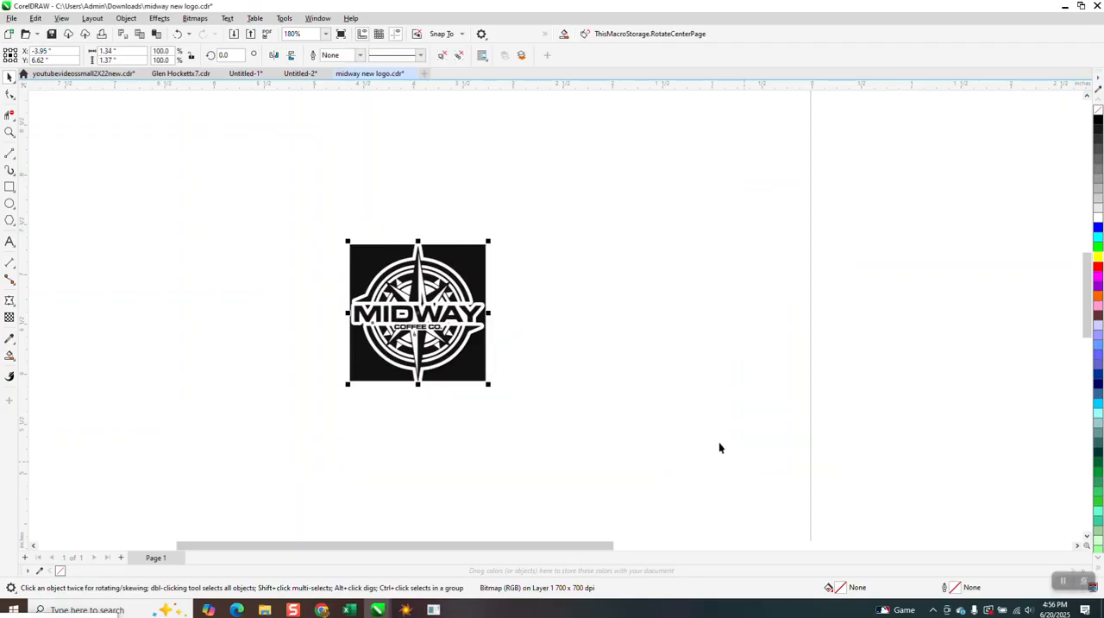
key(Right)
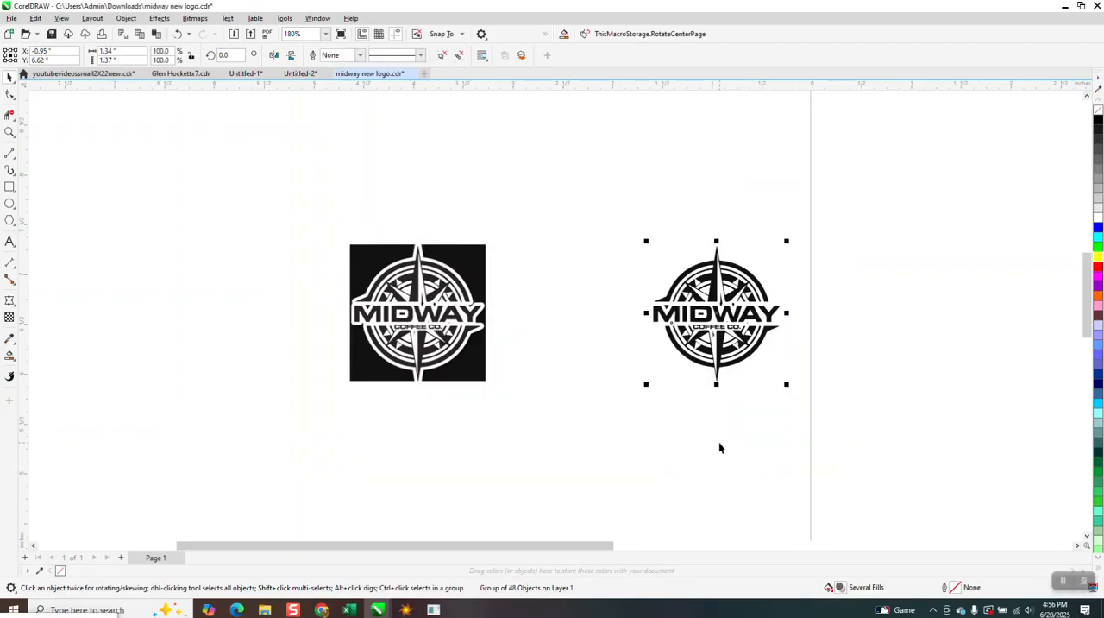
Draw a rectangle about 1.73 by 1.57 inches around the traced logo, fill it yellow and place it behind the trace
click(10, 186)
drag(634, 236, 807, 393)
click(1098, 255)
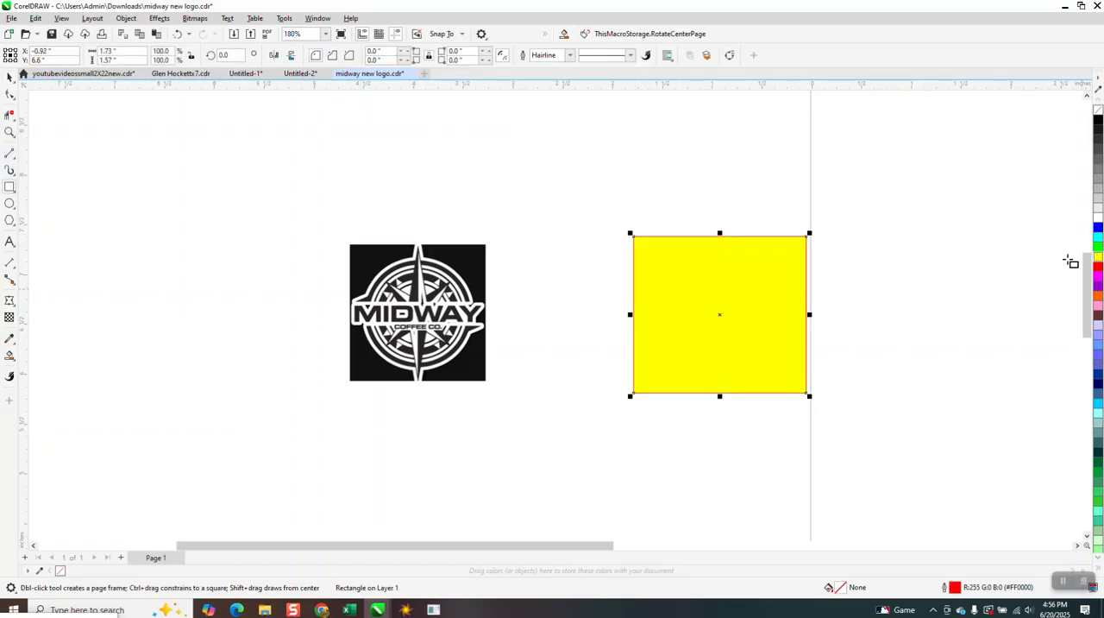
click(126, 18)
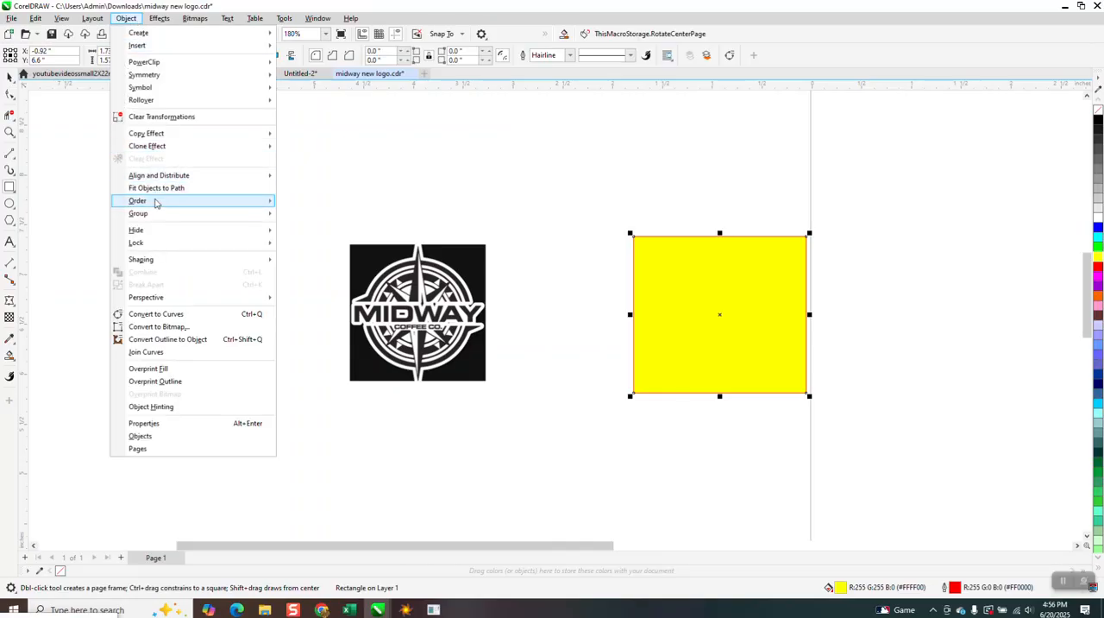
mouse_move(155, 201)
click(298, 214)
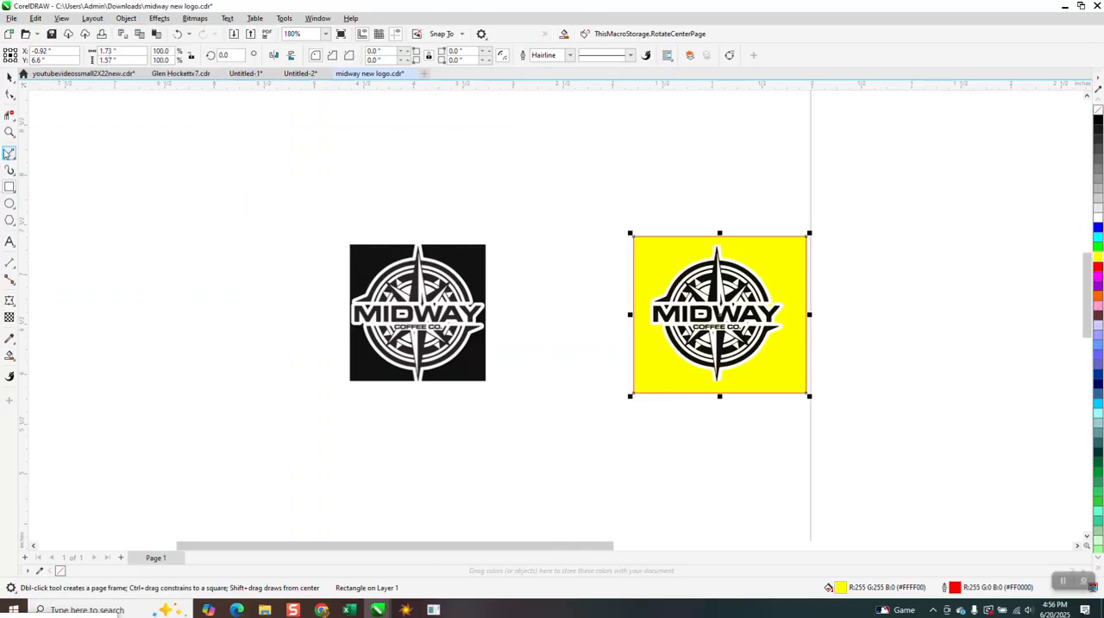
Inspect the traced COFFEE CO. lettering up close and ungroup the traced logo into separate objects
click(9, 132)
drag(671, 264, 778, 379)
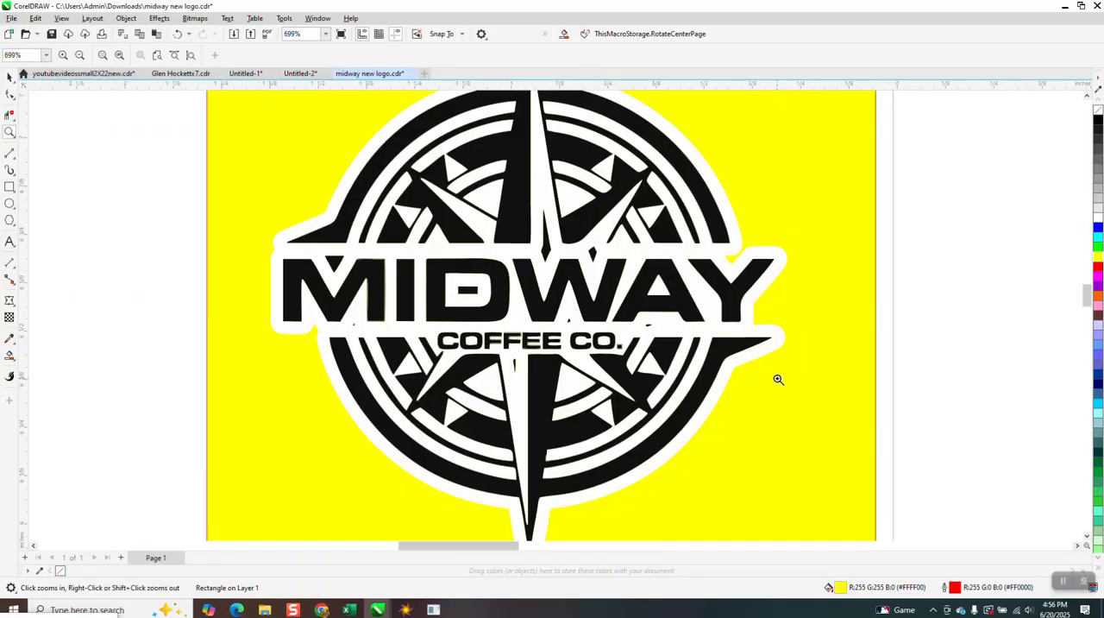
drag(439, 313, 581, 378)
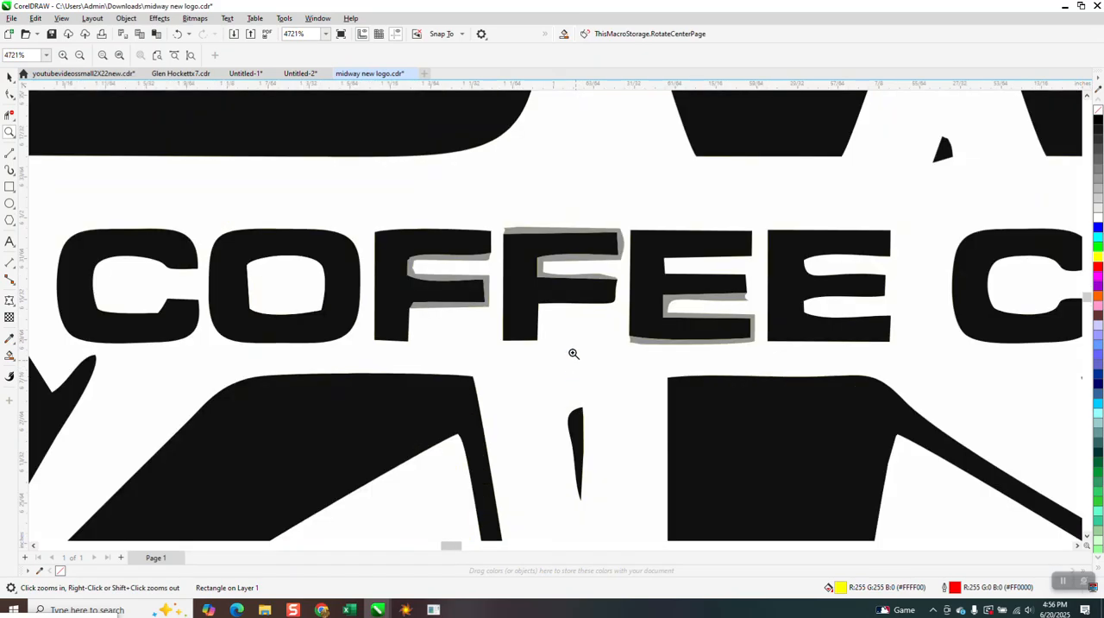
scroll(564, 338, down, 1)
scroll(551, 321, down, 5)
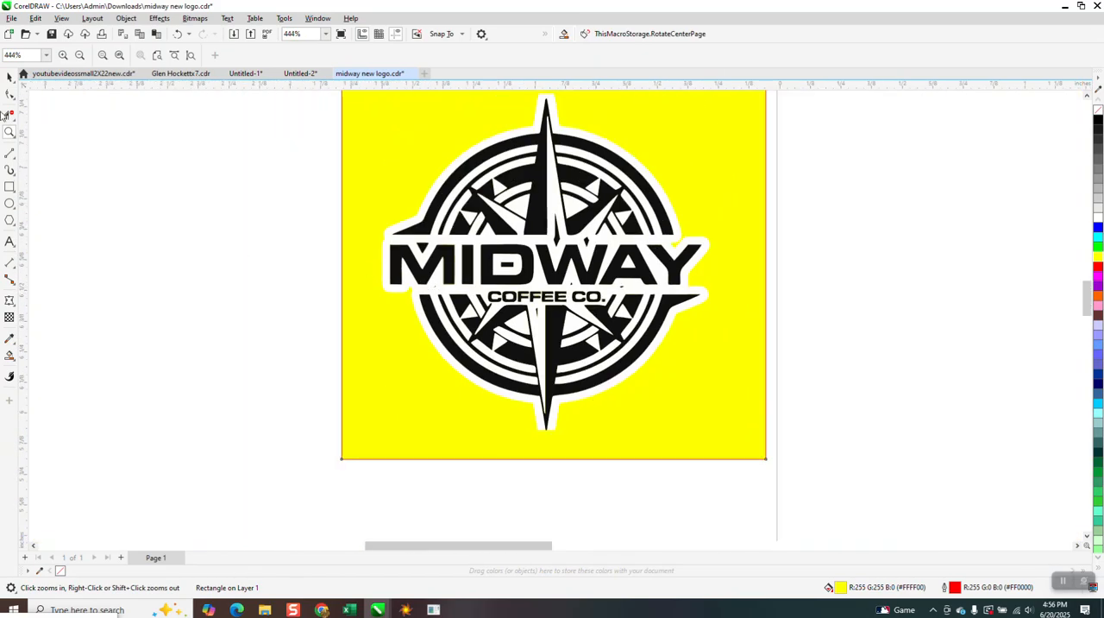
click(8, 79)
click(348, 202)
click(417, 252)
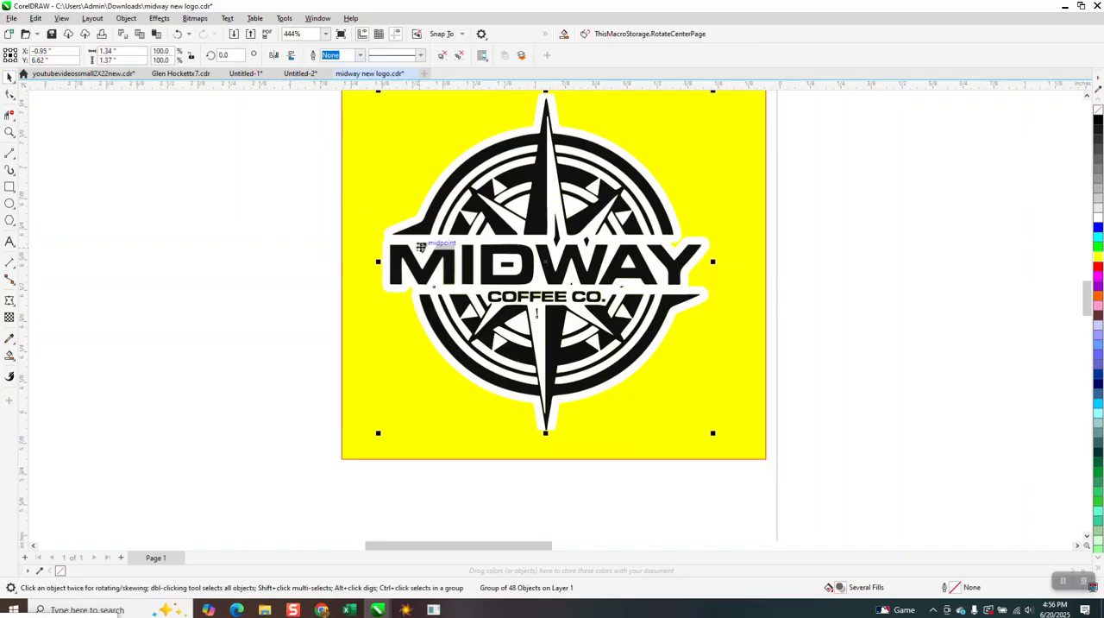
click(126, 18)
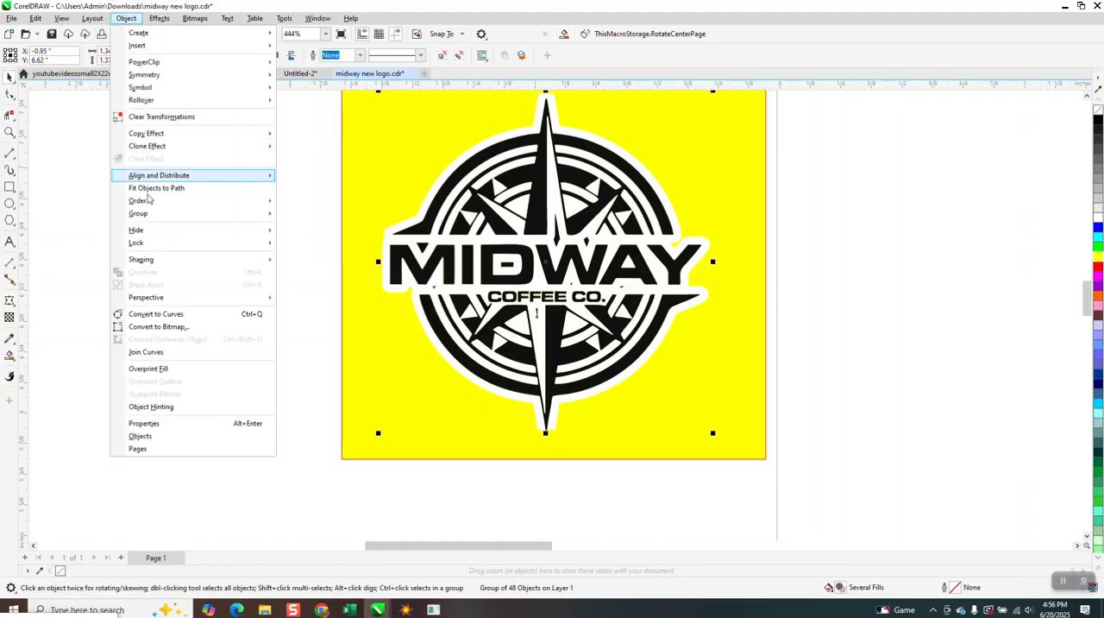
mouse_move(150, 215)
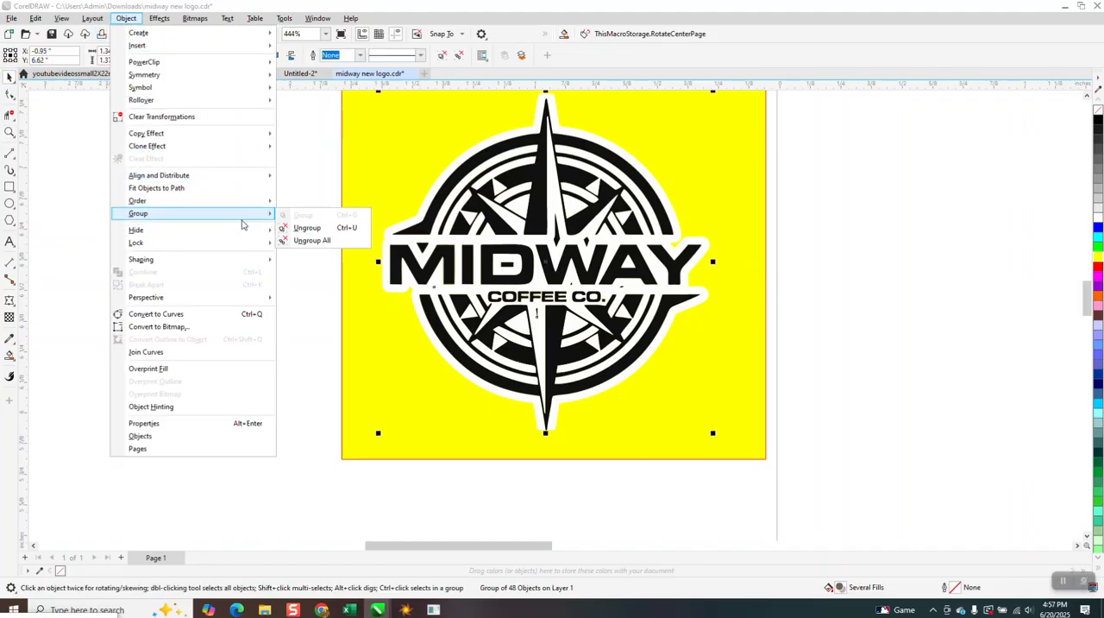
click(302, 228)
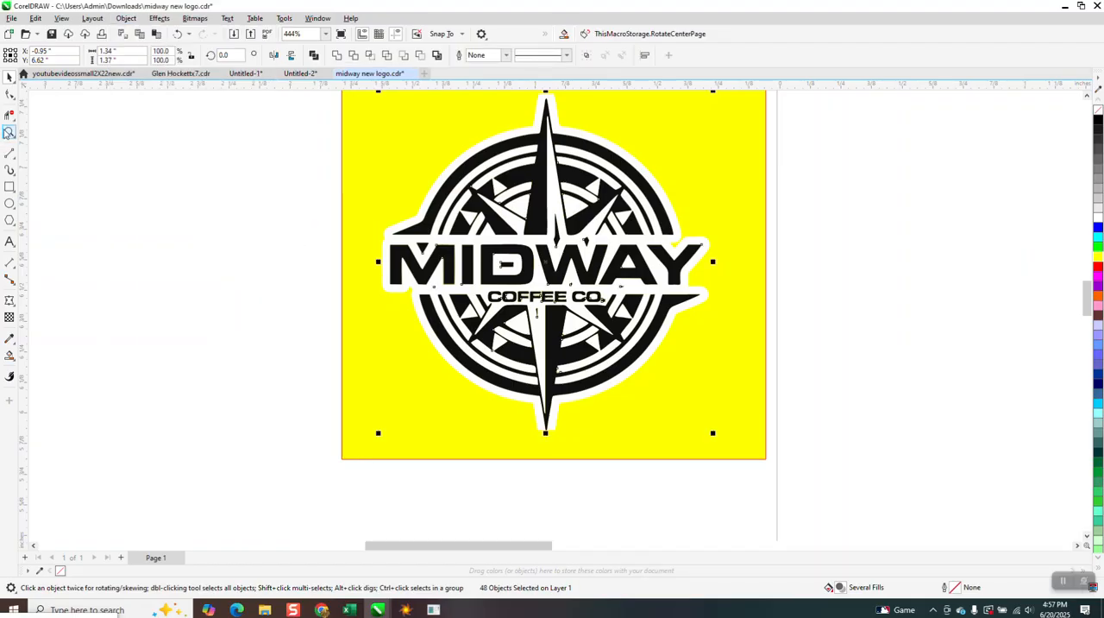
Delete the grey fragments around both Fs, the first E and the period in the COFFEE CO. lettering
click(8, 132)
drag(419, 247, 756, 384)
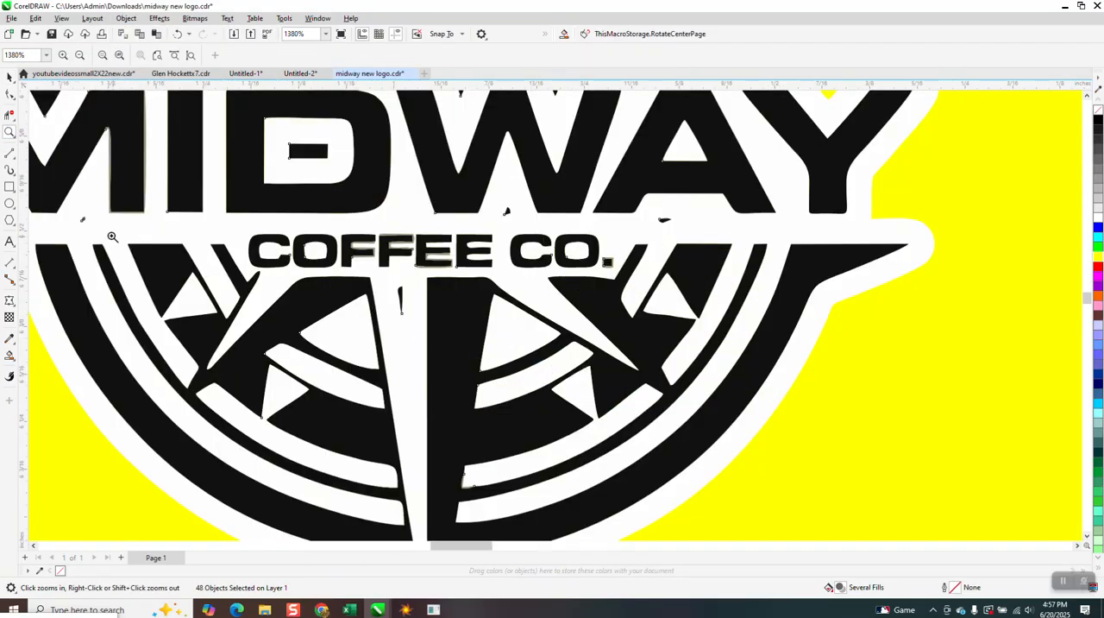
click(9, 78)
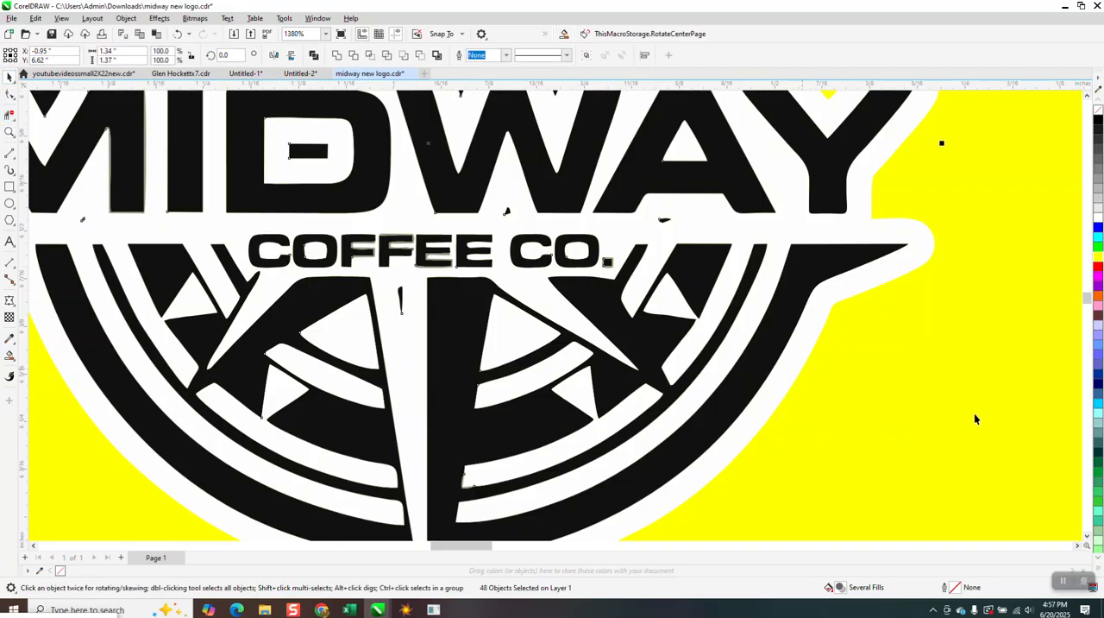
scroll(935, 434, down, 1)
click(75, 310)
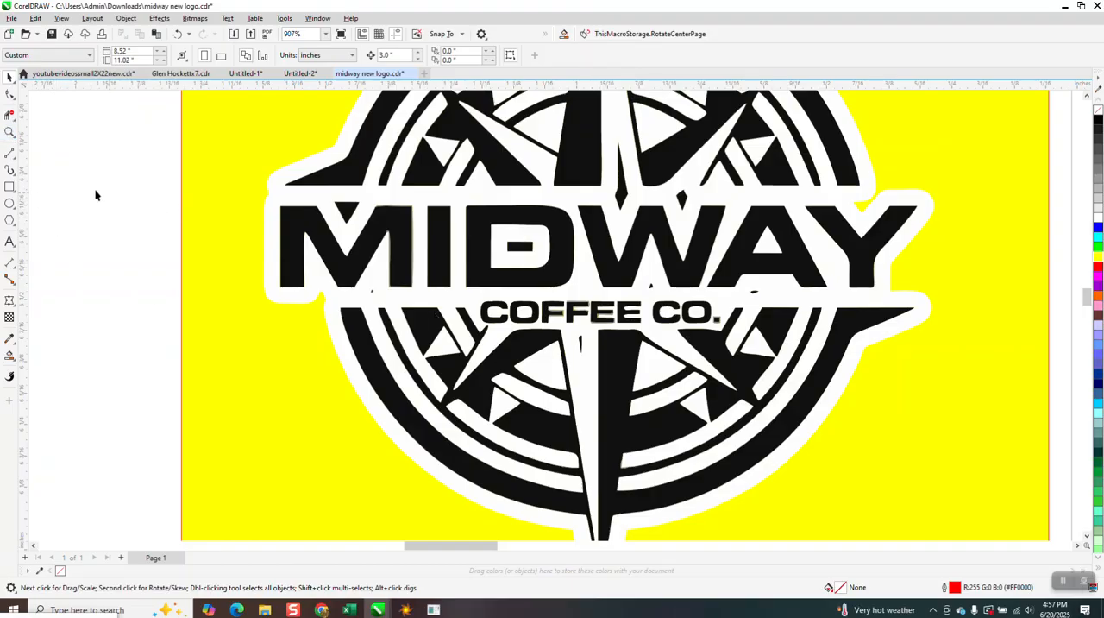
click(9, 132)
drag(501, 281, 690, 368)
click(9, 76)
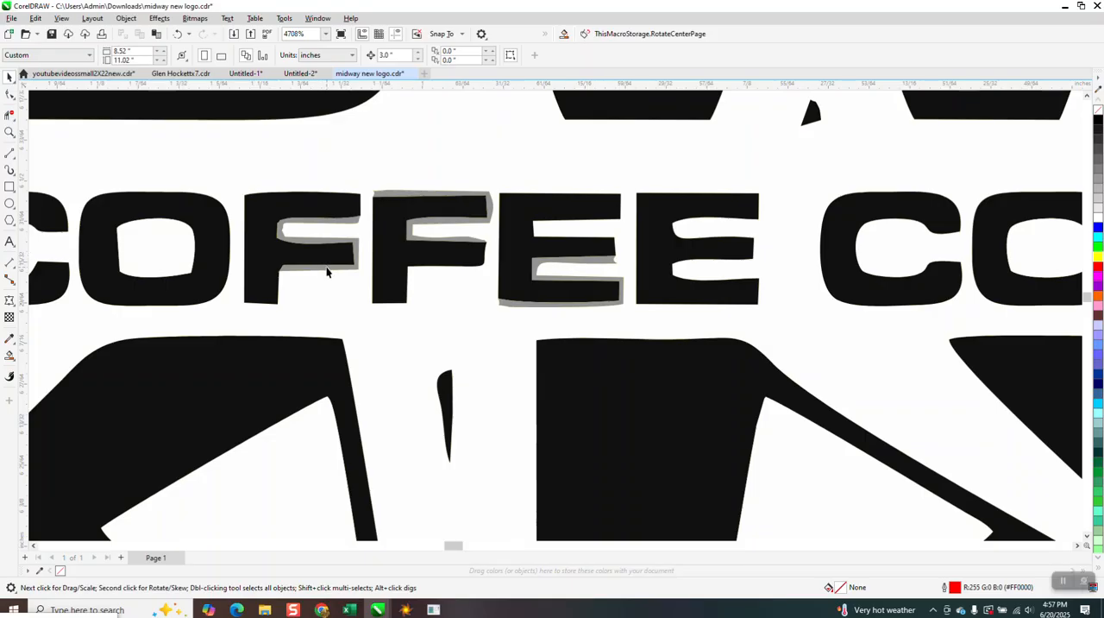
click(328, 267)
click(331, 281)
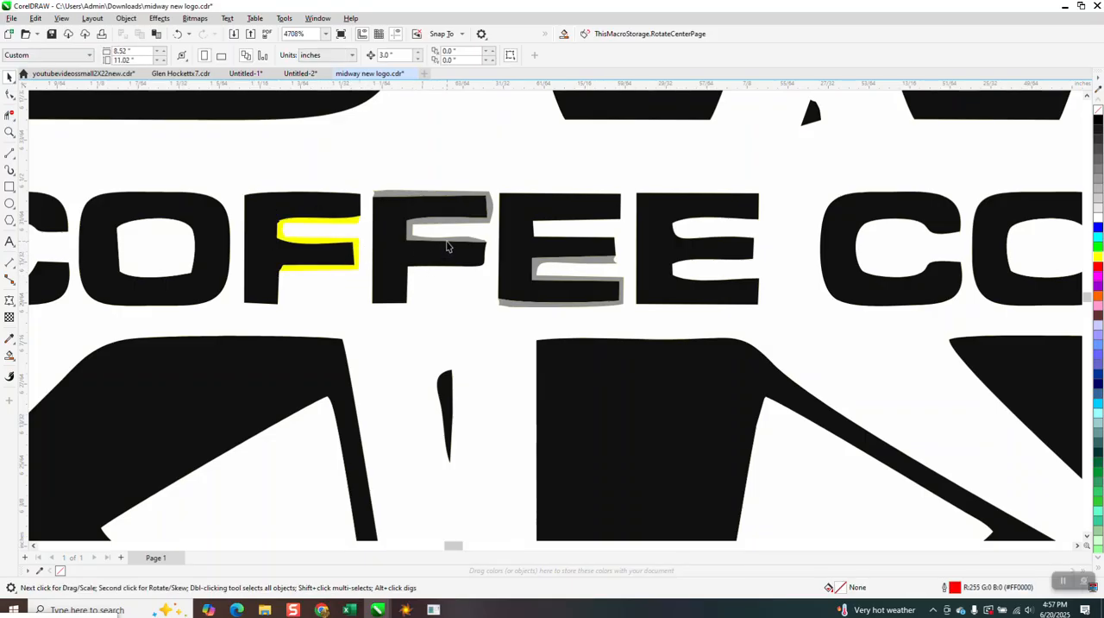
click(470, 221)
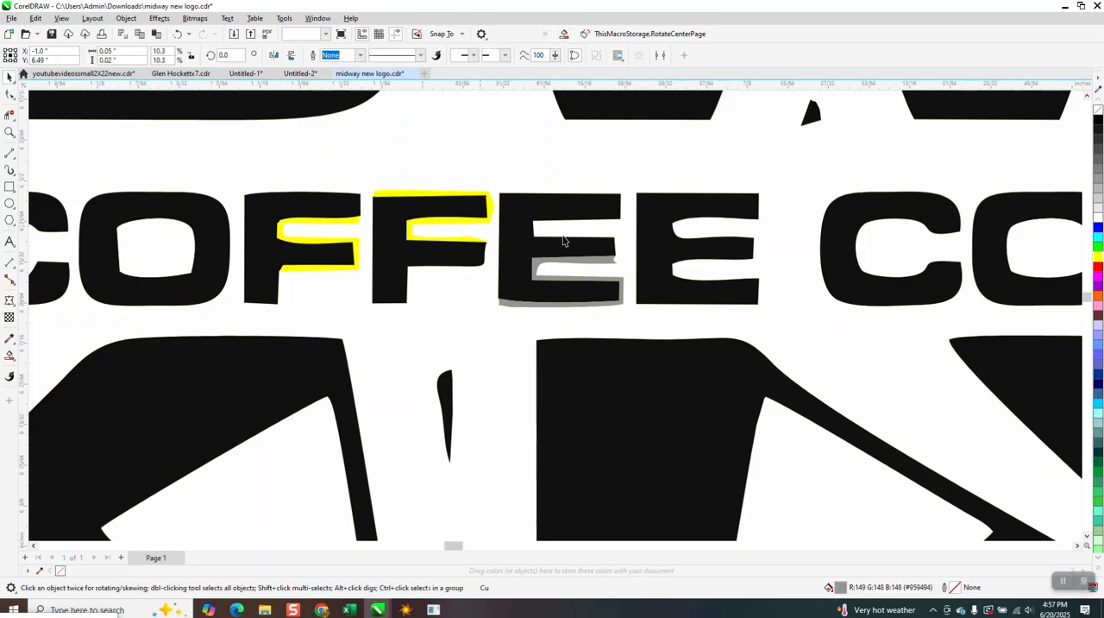
click(606, 258)
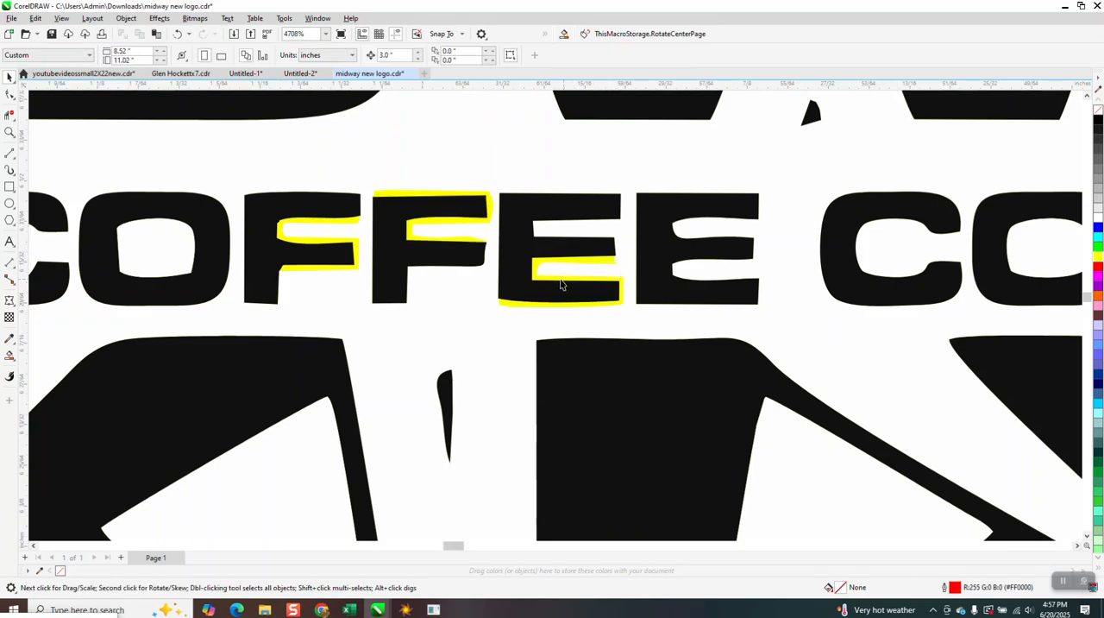
scroll(562, 286, down, 1)
click(1007, 289)
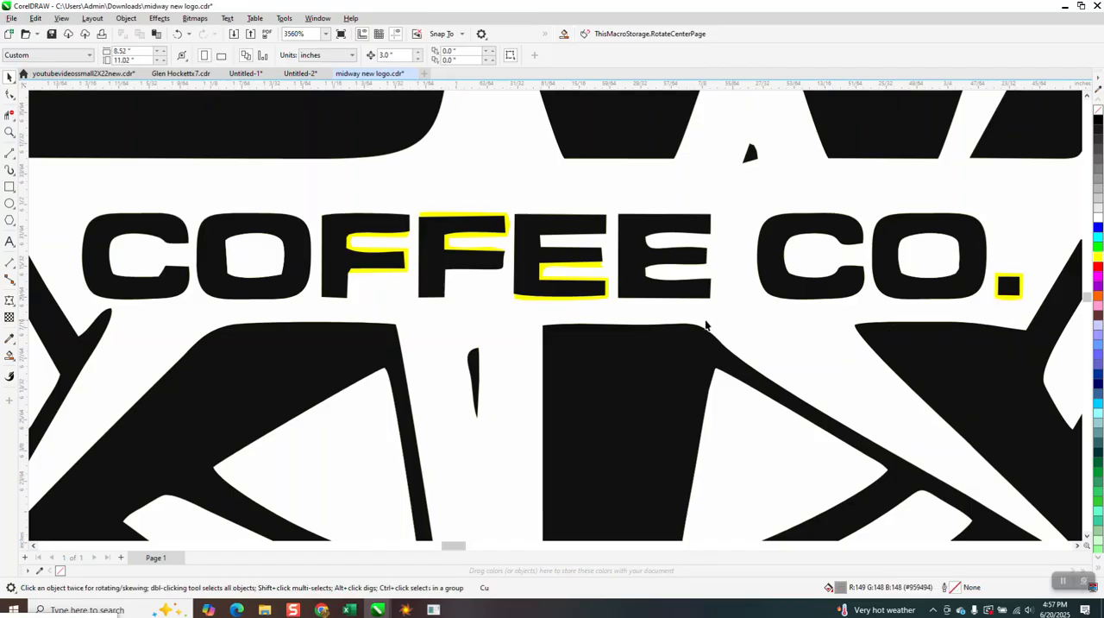
Use Smart Fill with white to fill the yellow gaps around both Fs and the first E of COFFEE
scroll(413, 276, down, 3)
scroll(413, 276, down, 2)
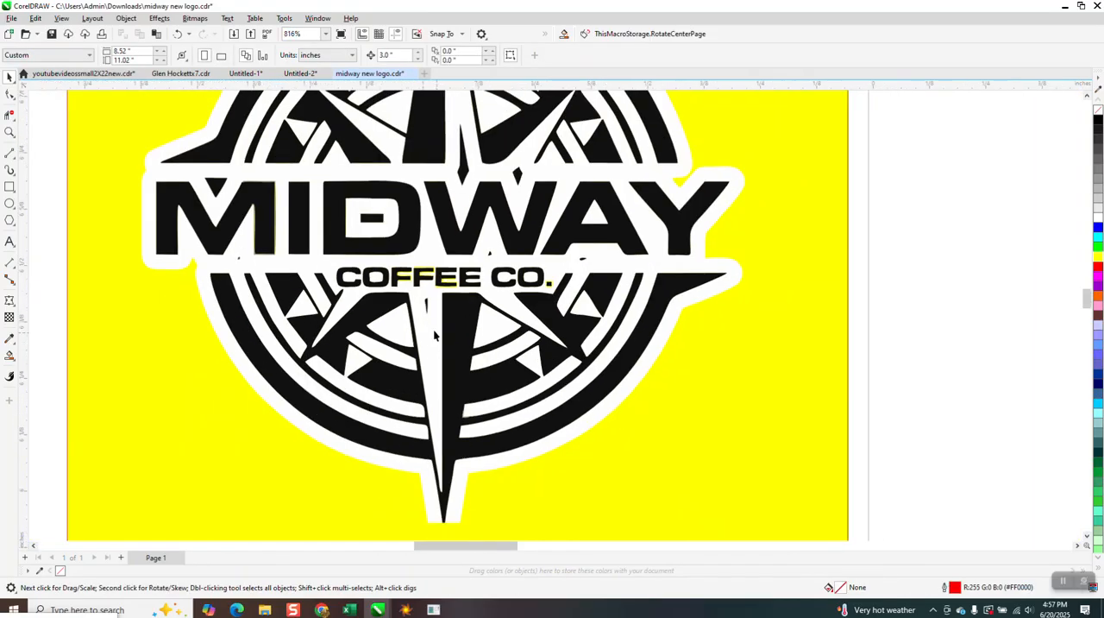
click(10, 132)
drag(386, 257, 509, 322)
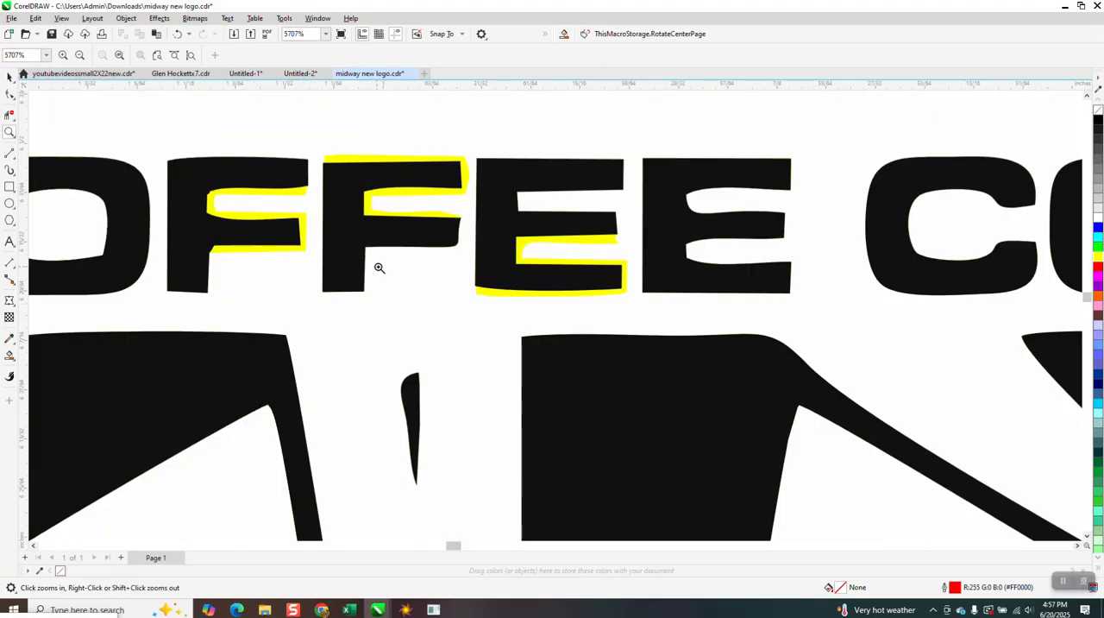
click(7, 358)
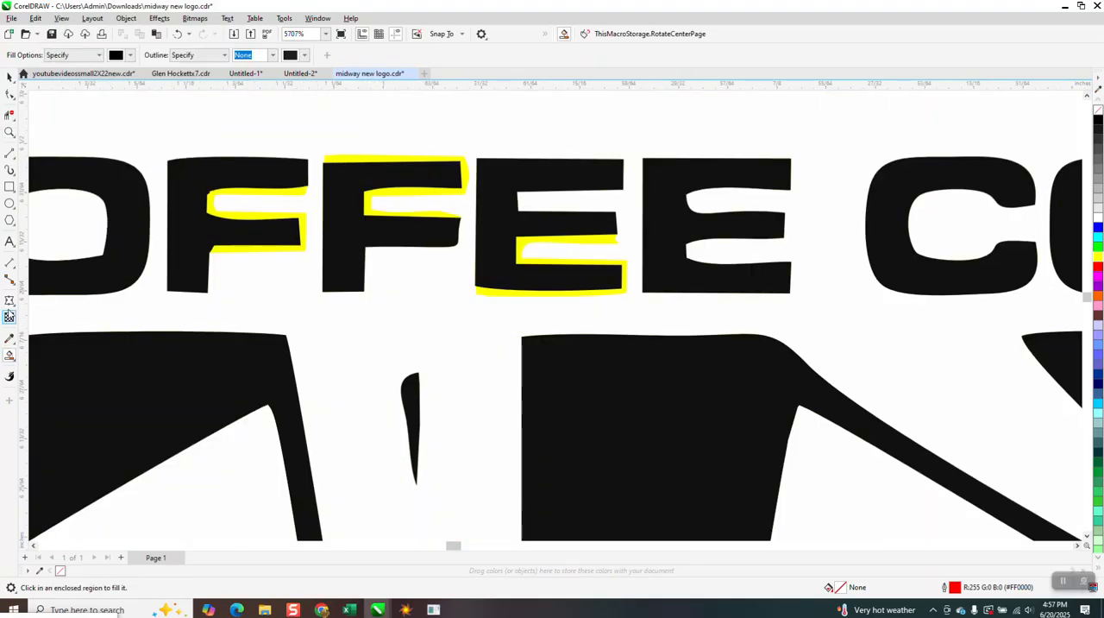
click(130, 55)
click(152, 126)
click(299, 191)
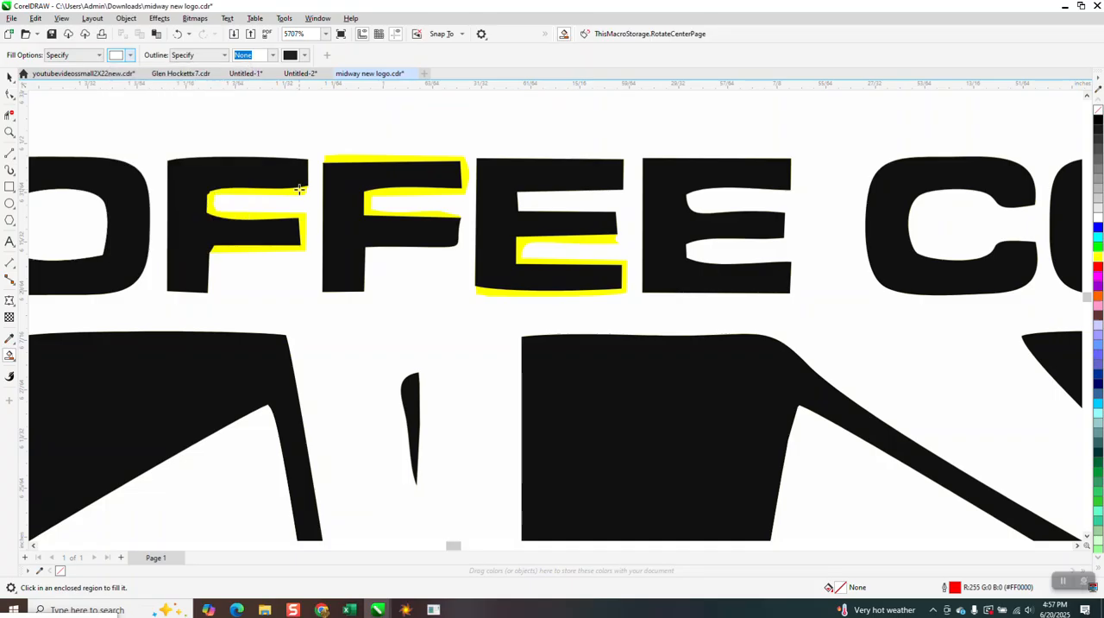
click(297, 190)
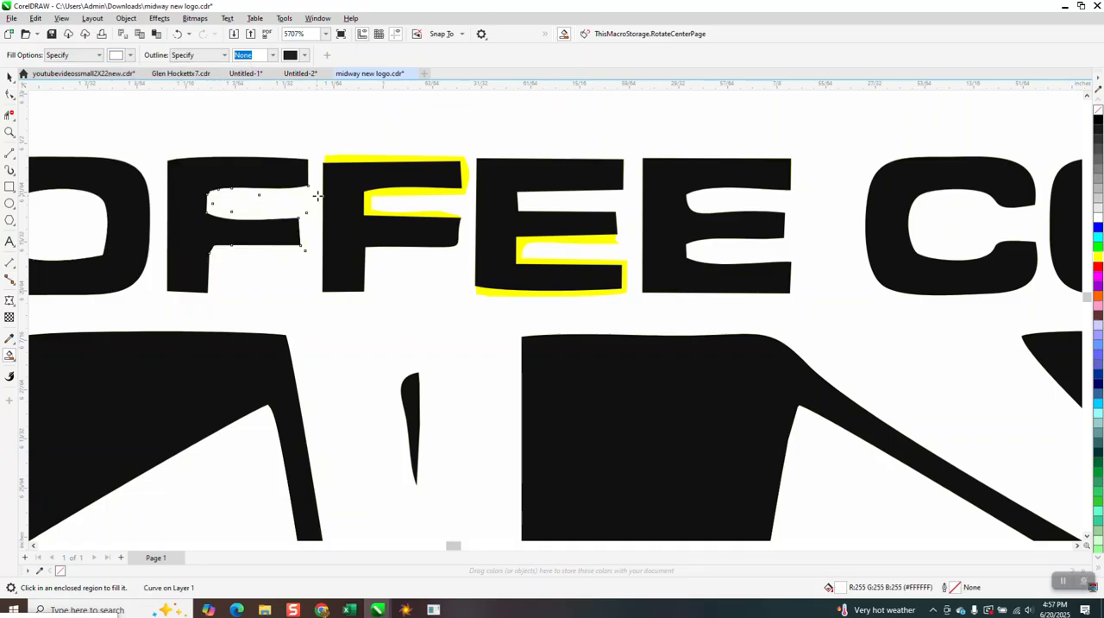
click(372, 159)
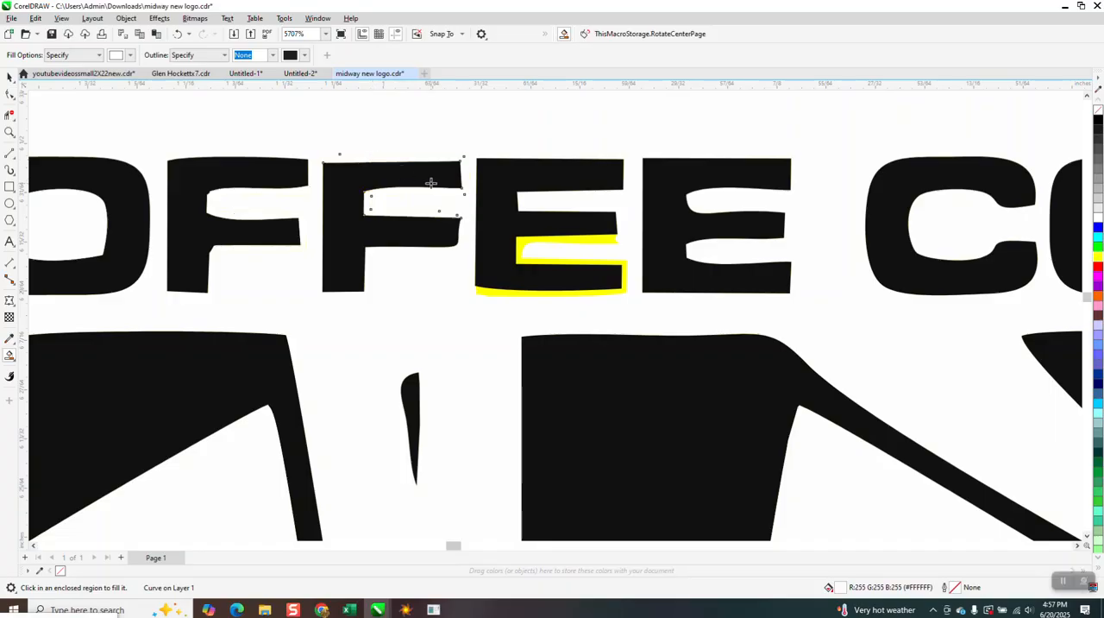
click(530, 244)
scroll(558, 254, down, 5)
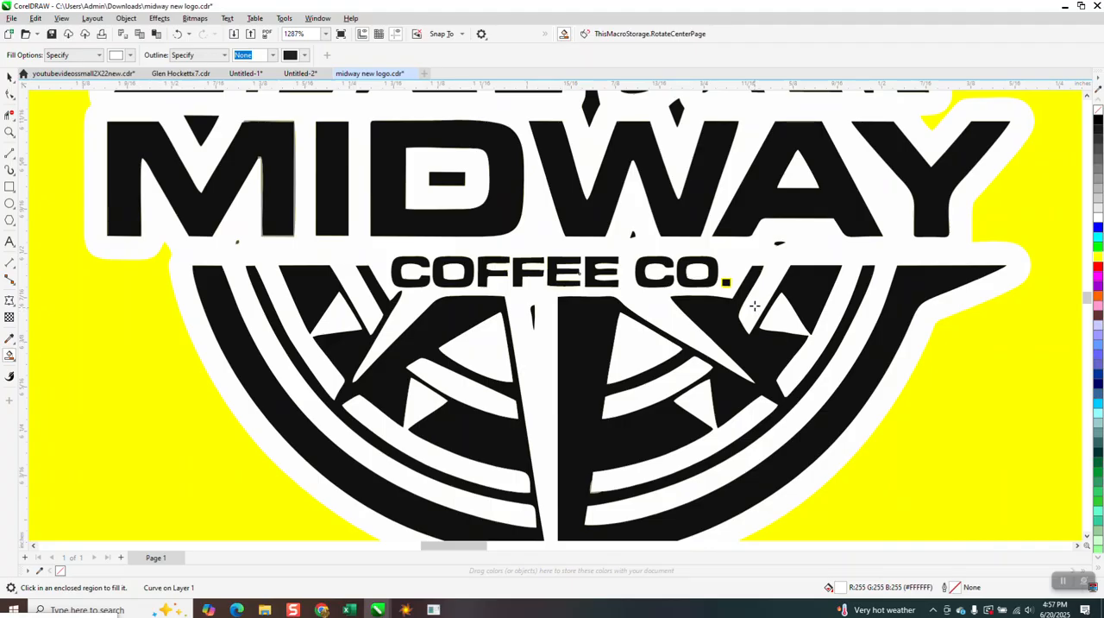
Use Smart Fill with white to fill the yellow gap around the period after CO
click(9, 132)
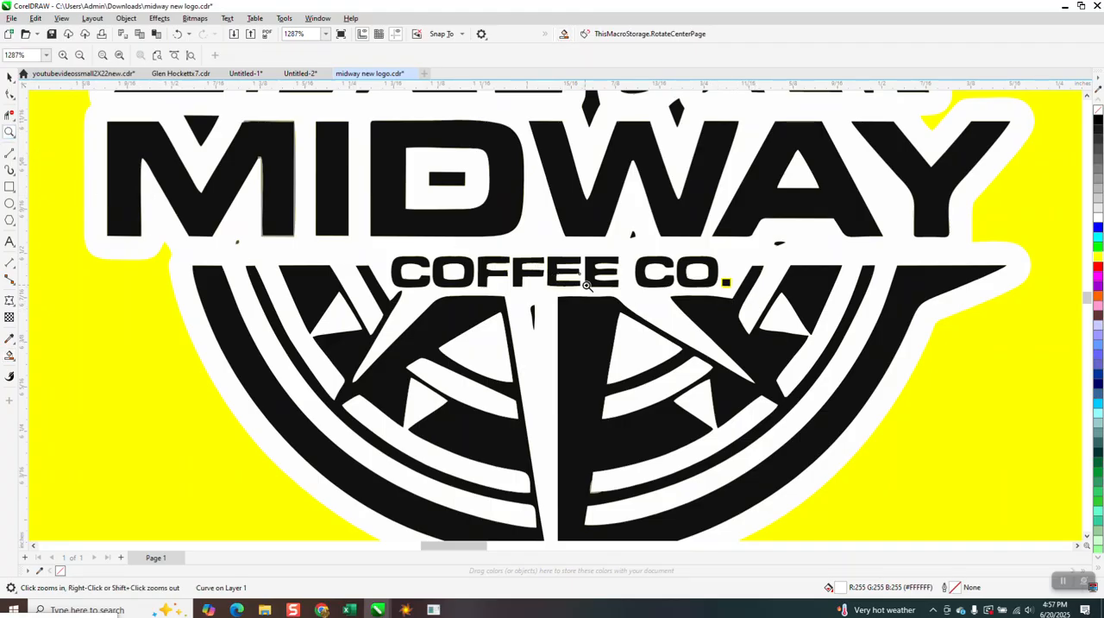
drag(691, 276, 785, 317)
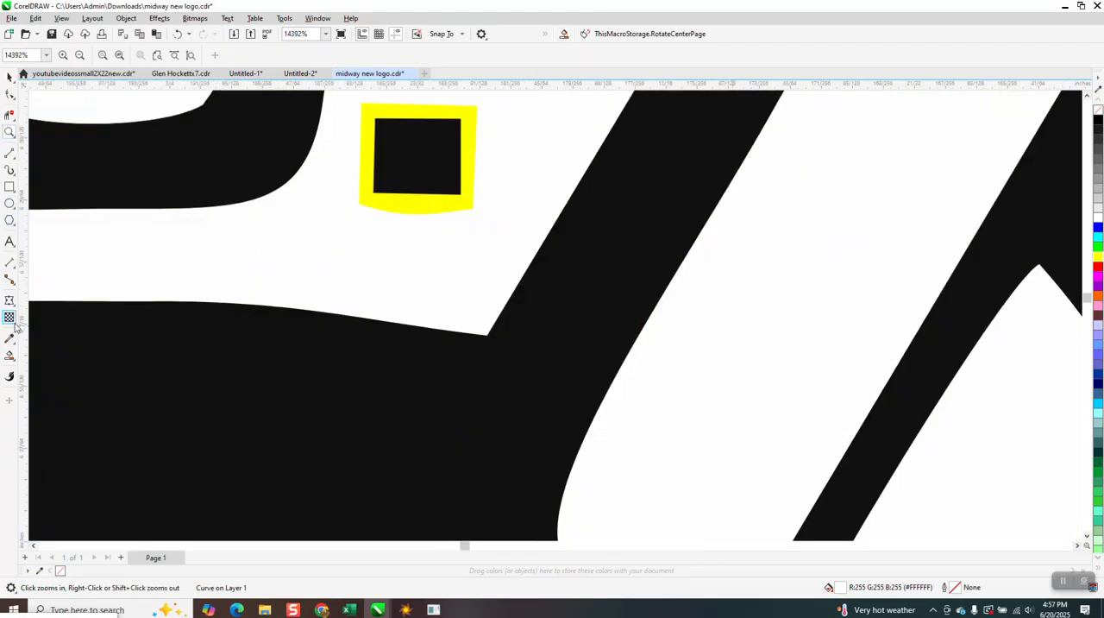
click(9, 354)
click(404, 205)
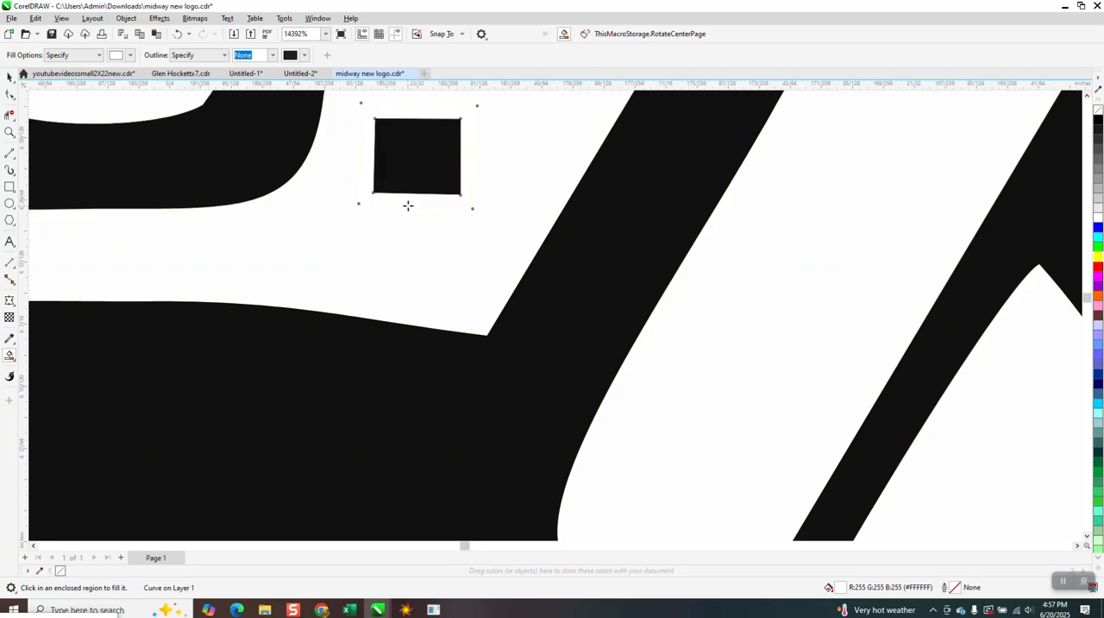
Compare the fill colour of the new white patch around the period with that of the traced white shape
click(10, 78)
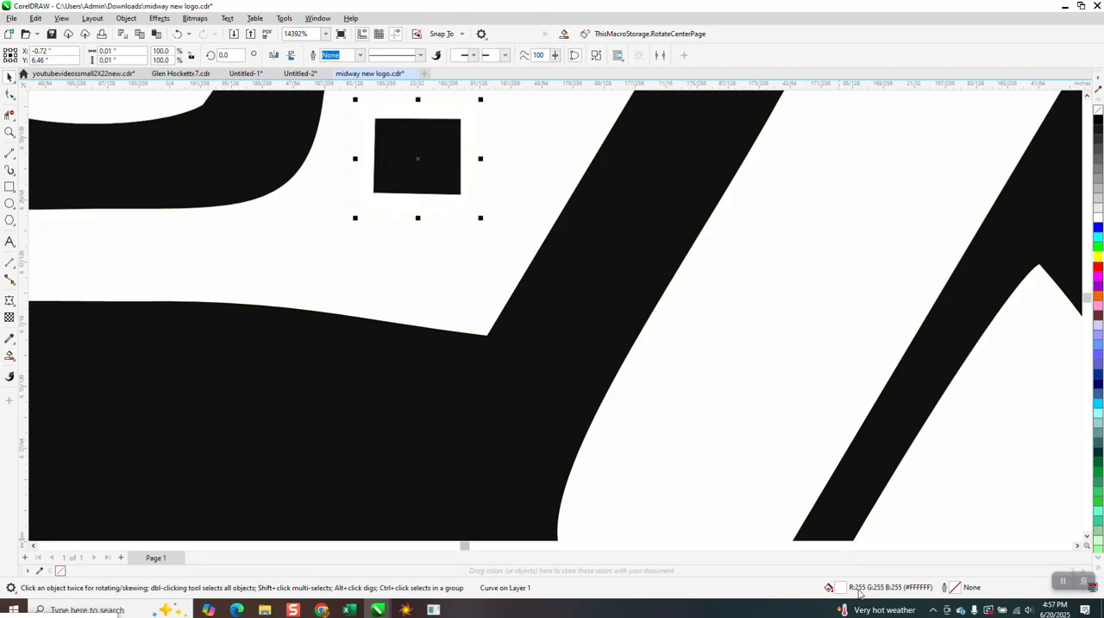
click(484, 283)
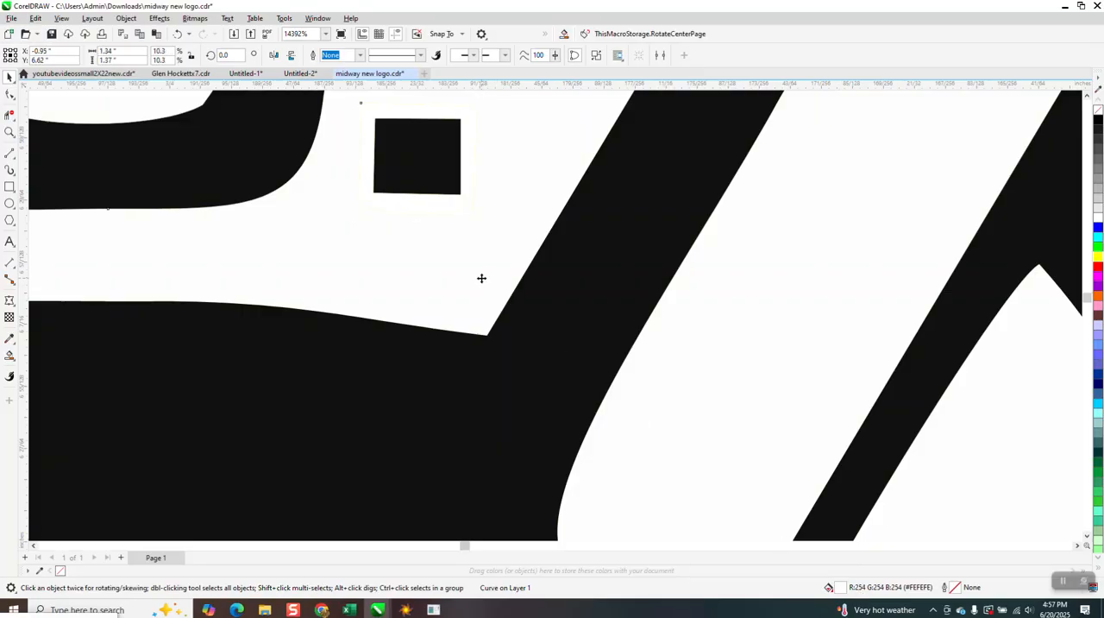
scroll(485, 280, down, 8)
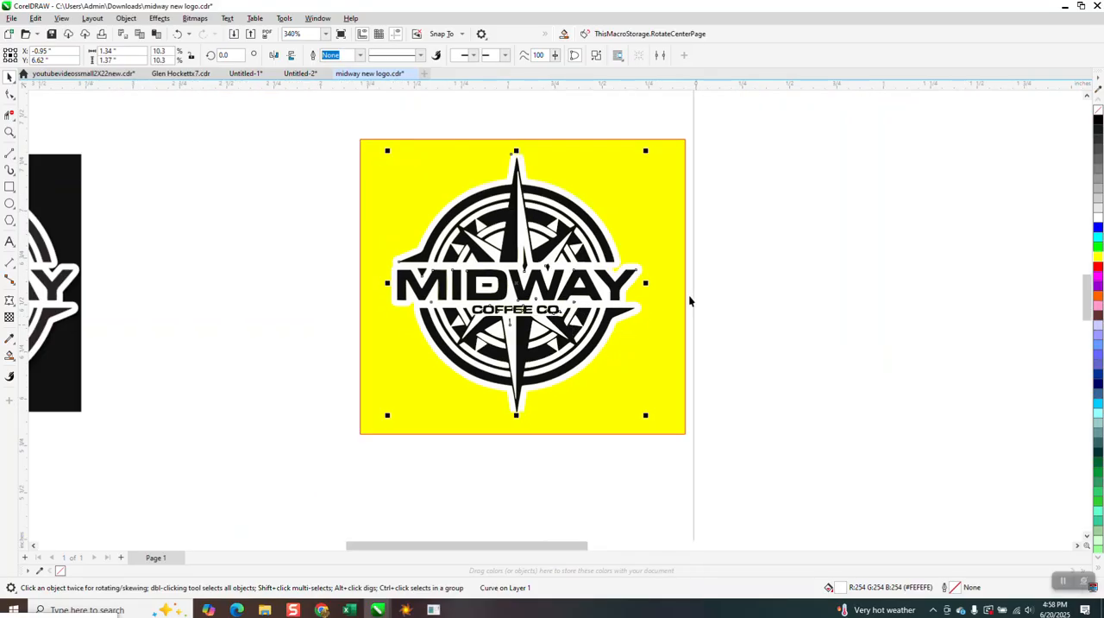
Copy the traced logo with its yellow rectangle and paste both into a new document
click(663, 230)
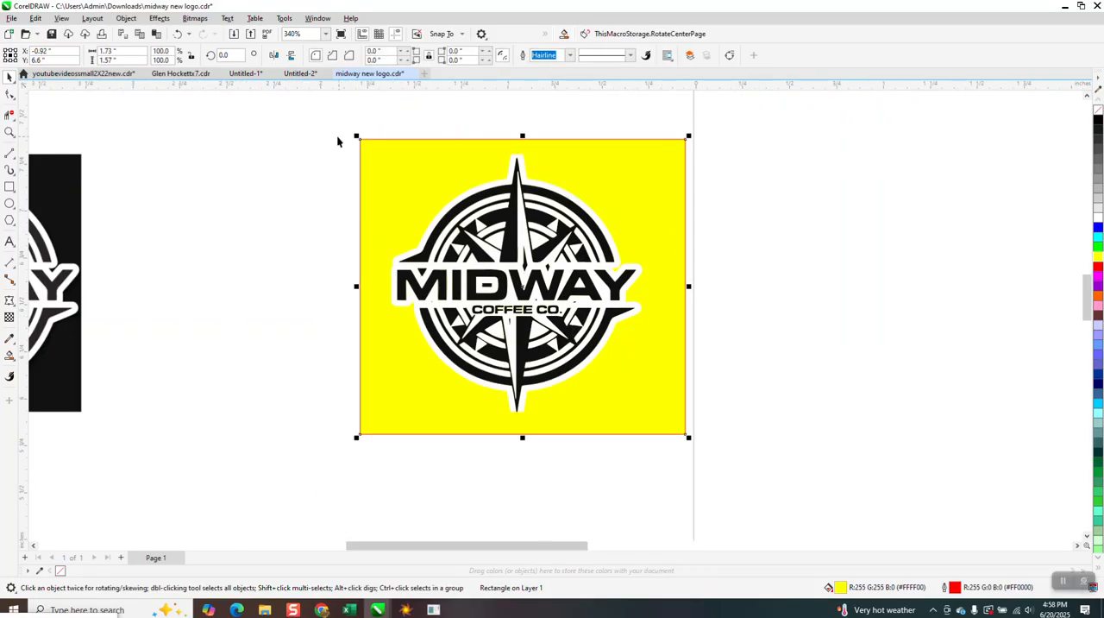
scroll(511, 235, down, 2)
scroll(511, 234, down, 4)
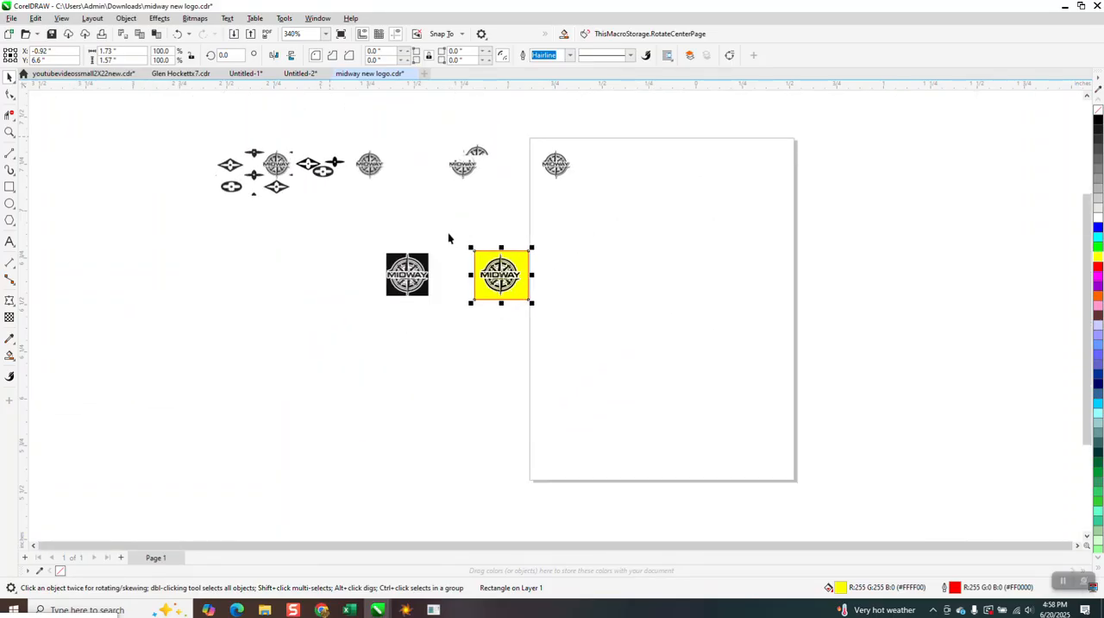
drag(467, 245, 565, 327)
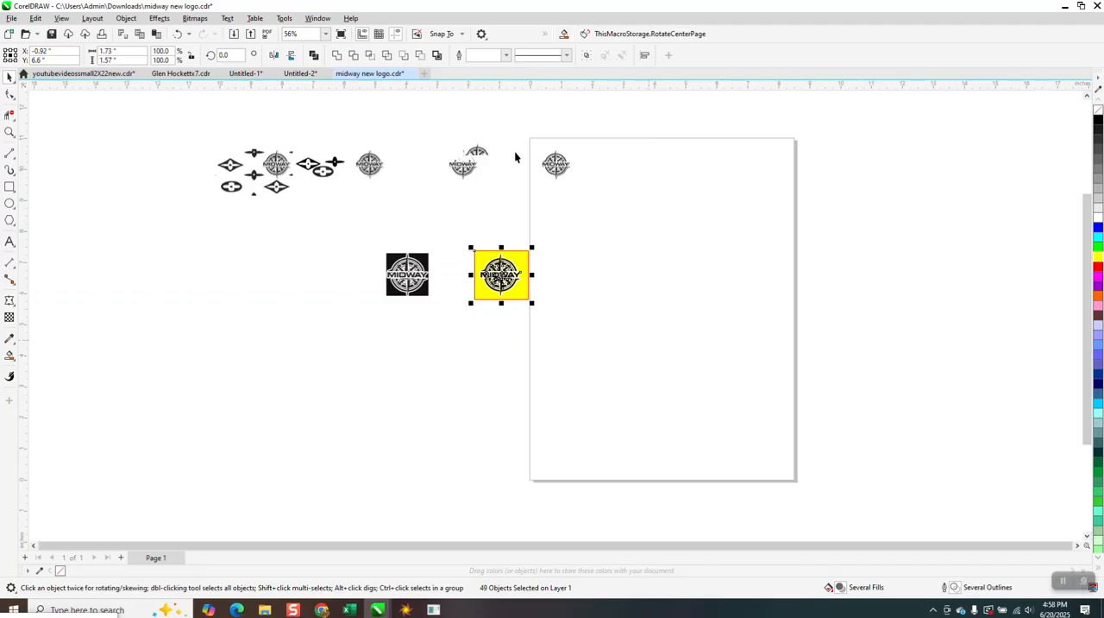
click(425, 73)
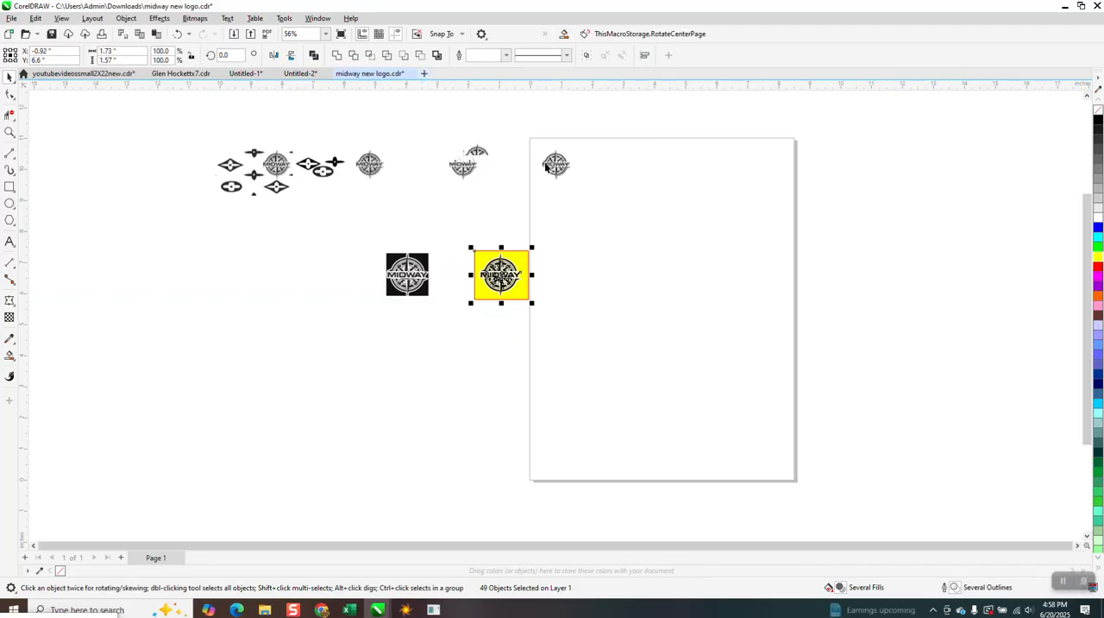
right_click(591, 225)
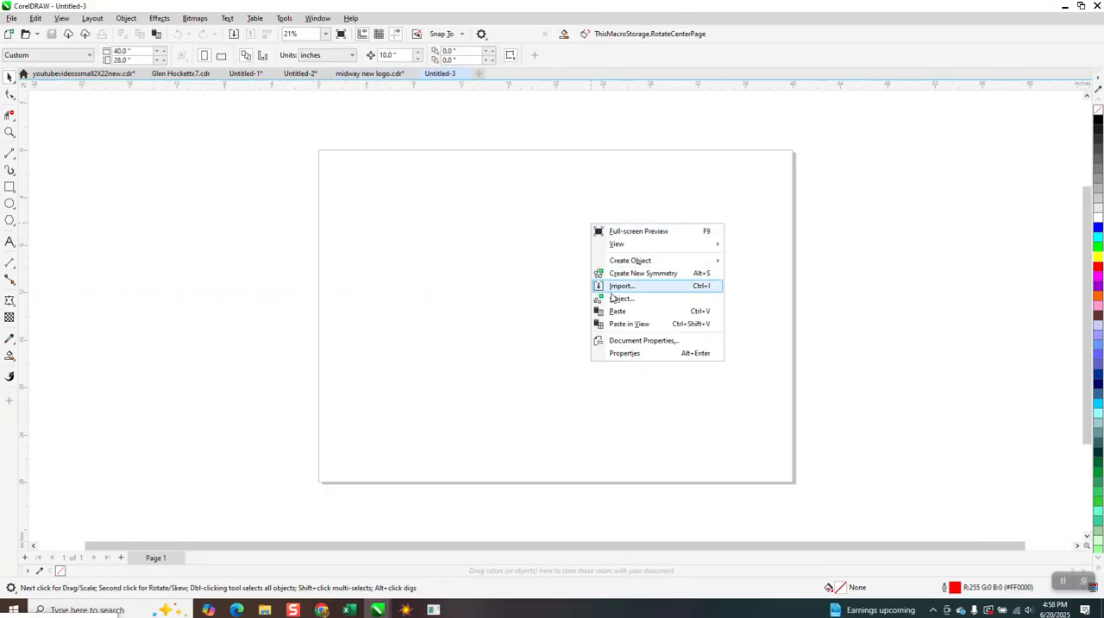
click(619, 324)
click(596, 316)
Enlarge the yellow rectangle to about 5.9 inches wide and position it behind the pasted logo
drag(574, 321, 607, 260)
click(9, 132)
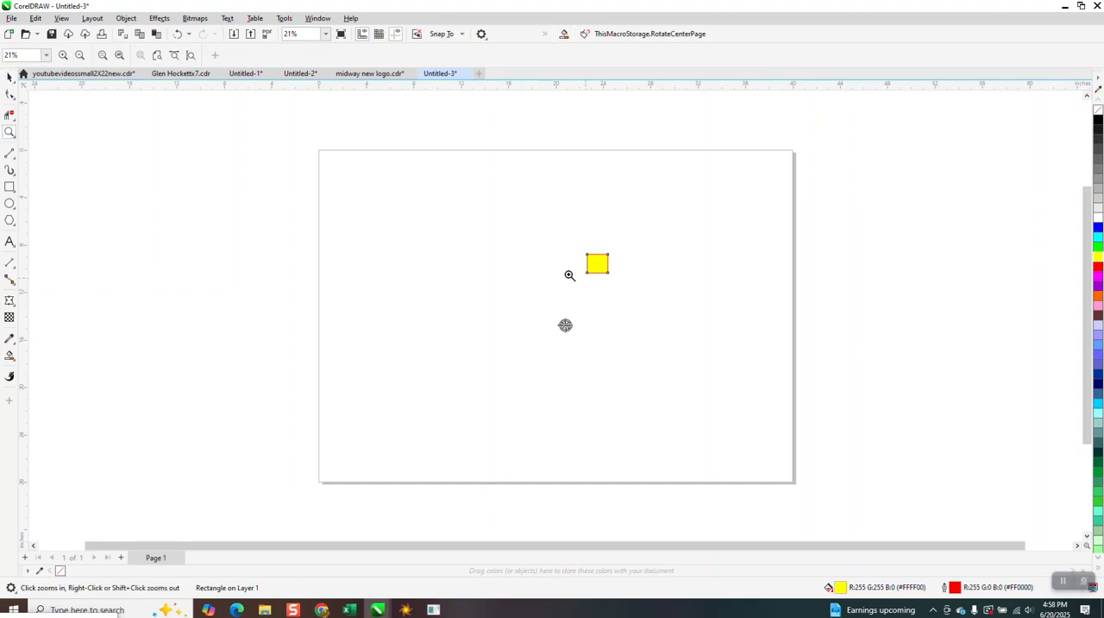
click(10, 77)
click(606, 259)
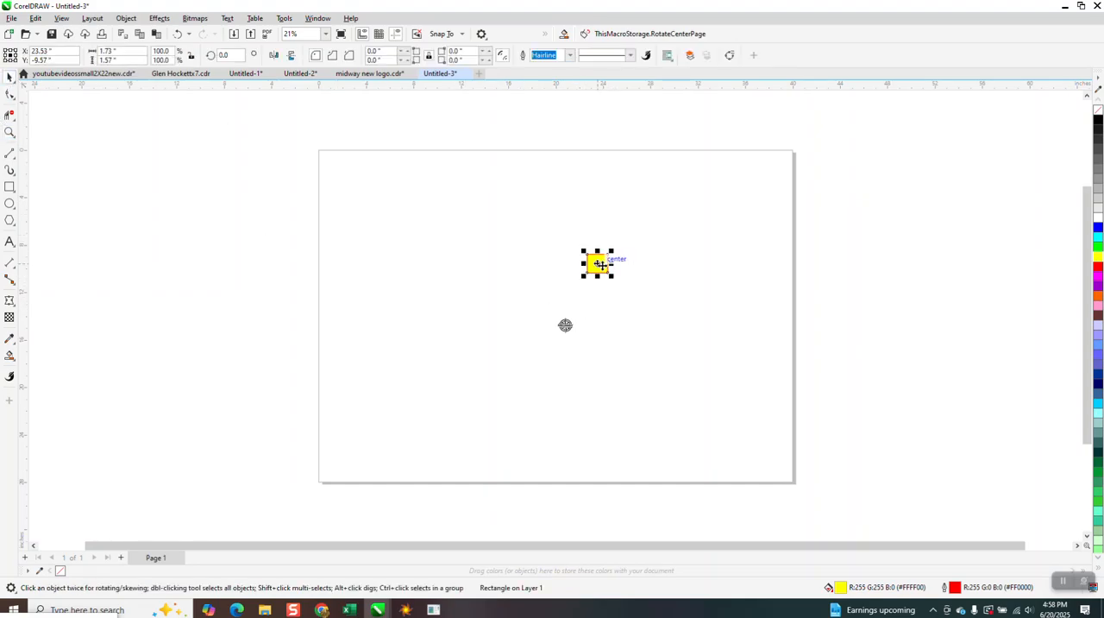
drag(610, 274, 552, 289)
click(9, 132)
click(9, 77)
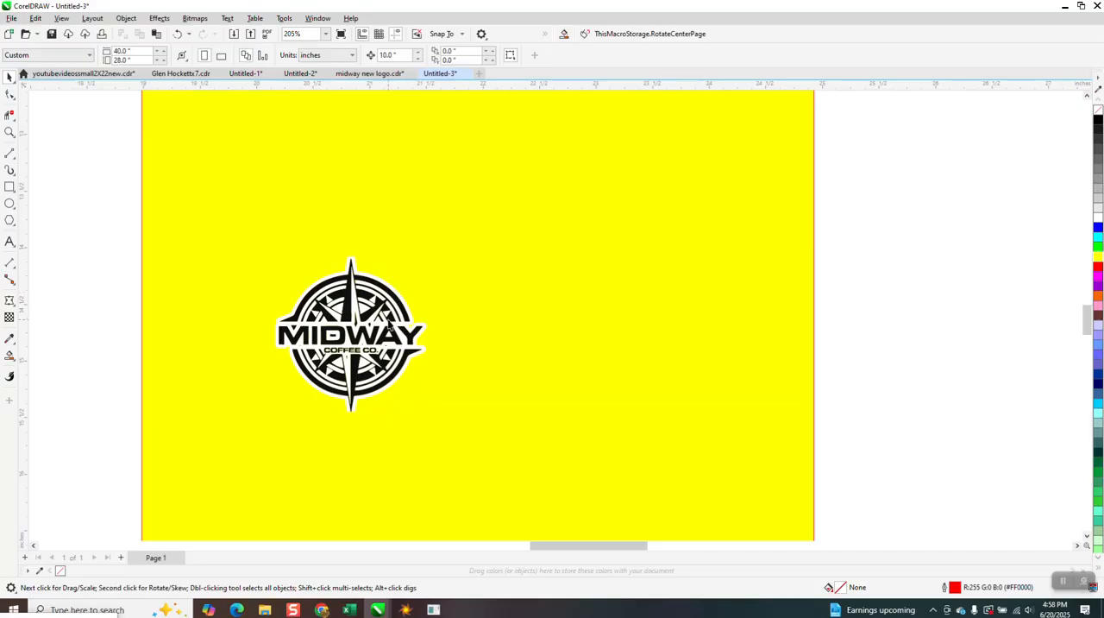
Use Find and Replace to select all objects matching the traced white shape's properties on the current page and group them
click(400, 339)
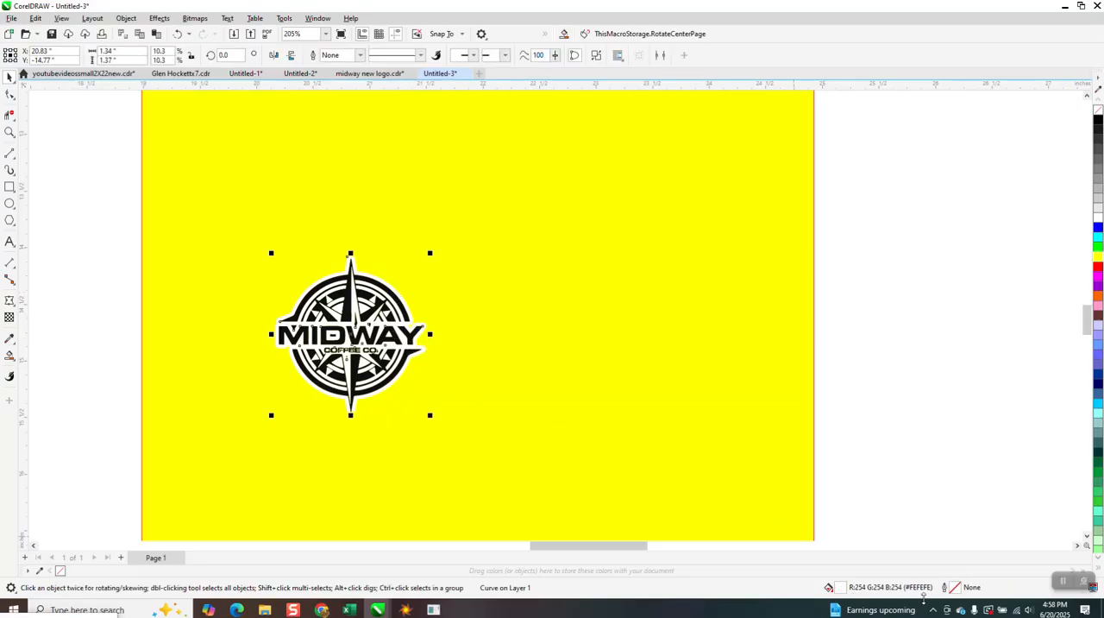
click(35, 19)
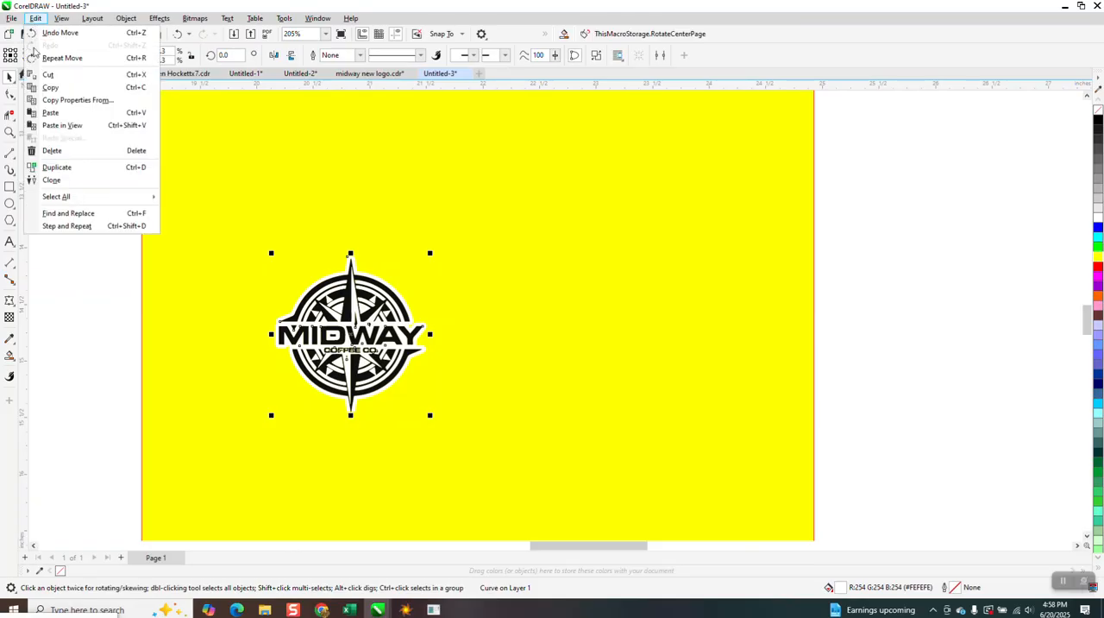
click(63, 216)
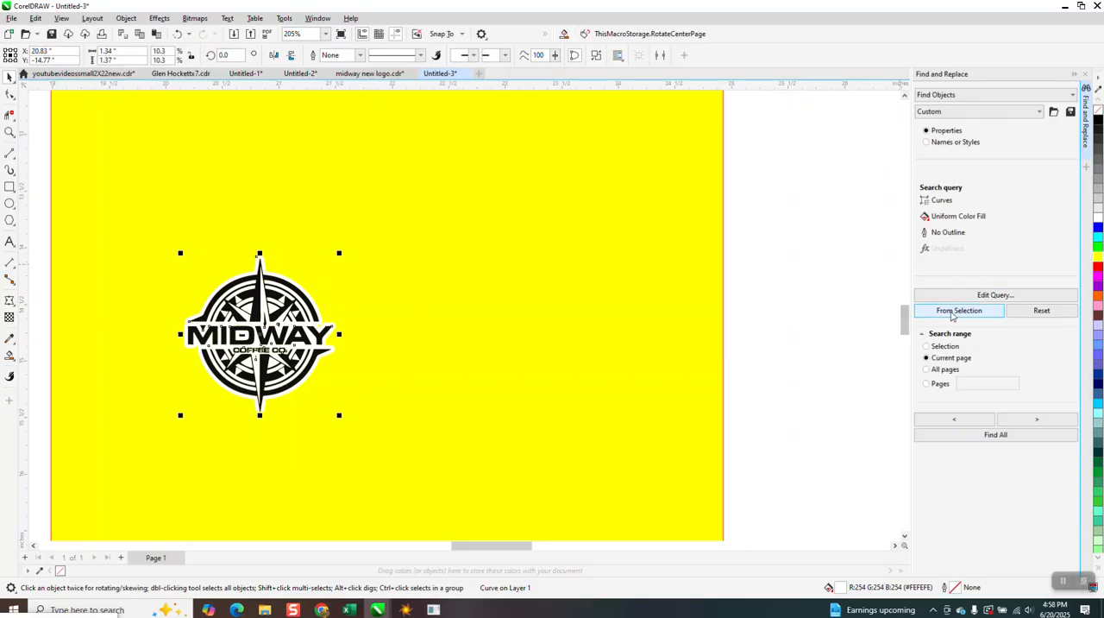
click(969, 313)
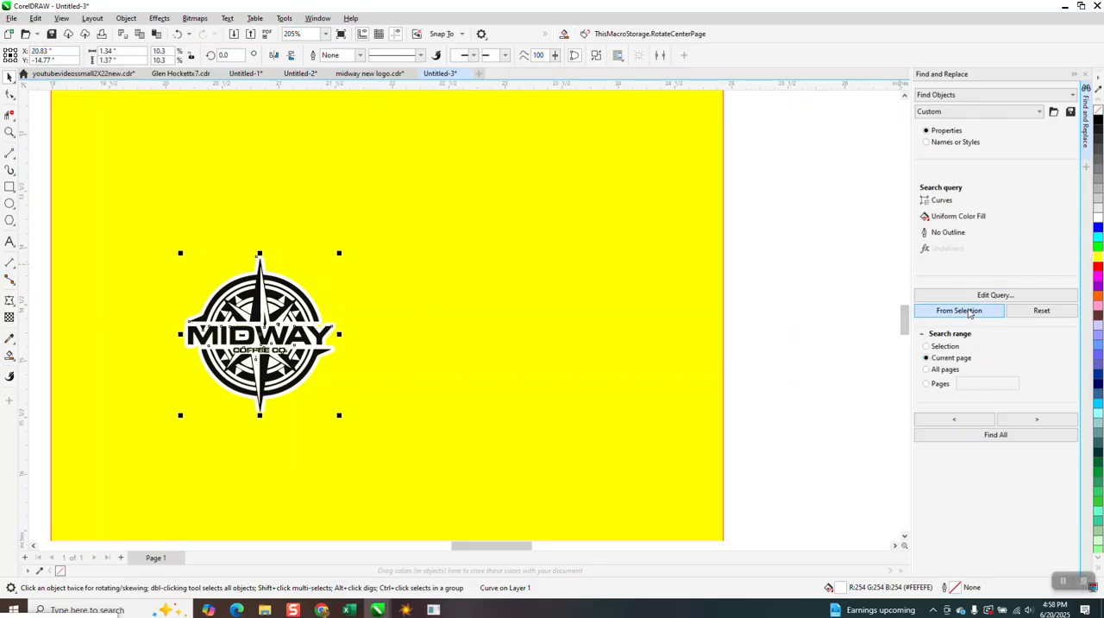
click(999, 421)
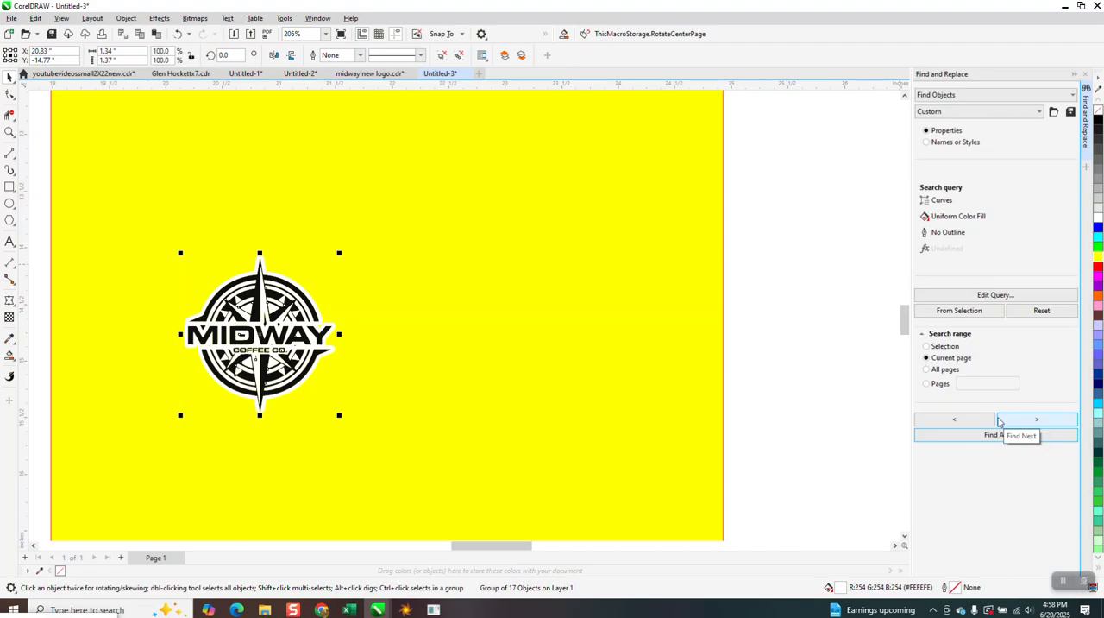
click(386, 336)
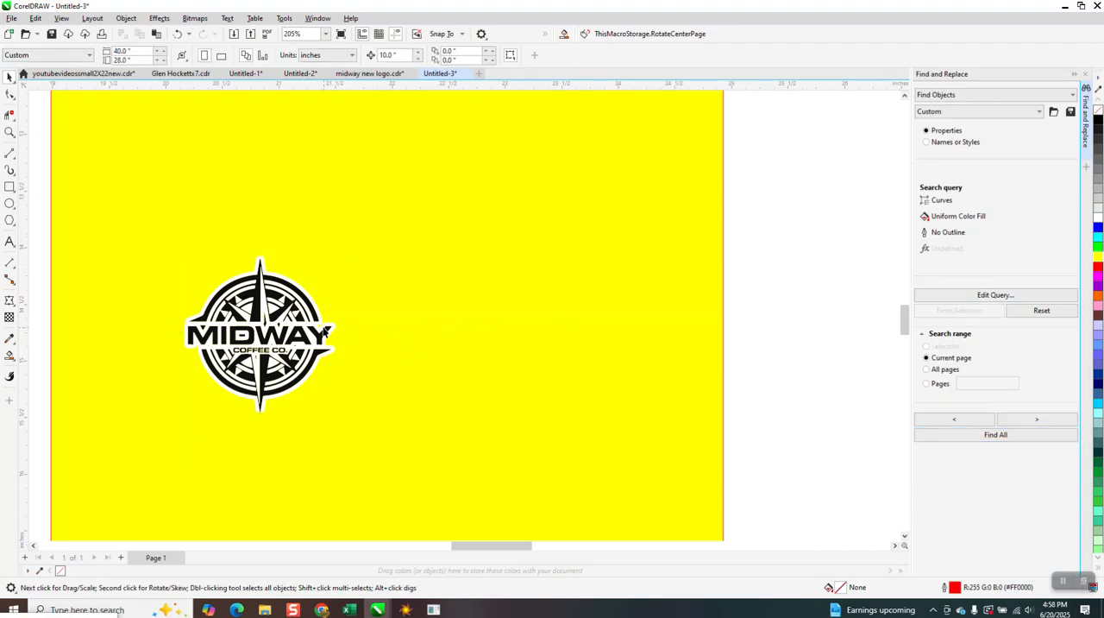
Move the group of white shapes off the black artwork and delete it
drag(326, 330, 536, 309)
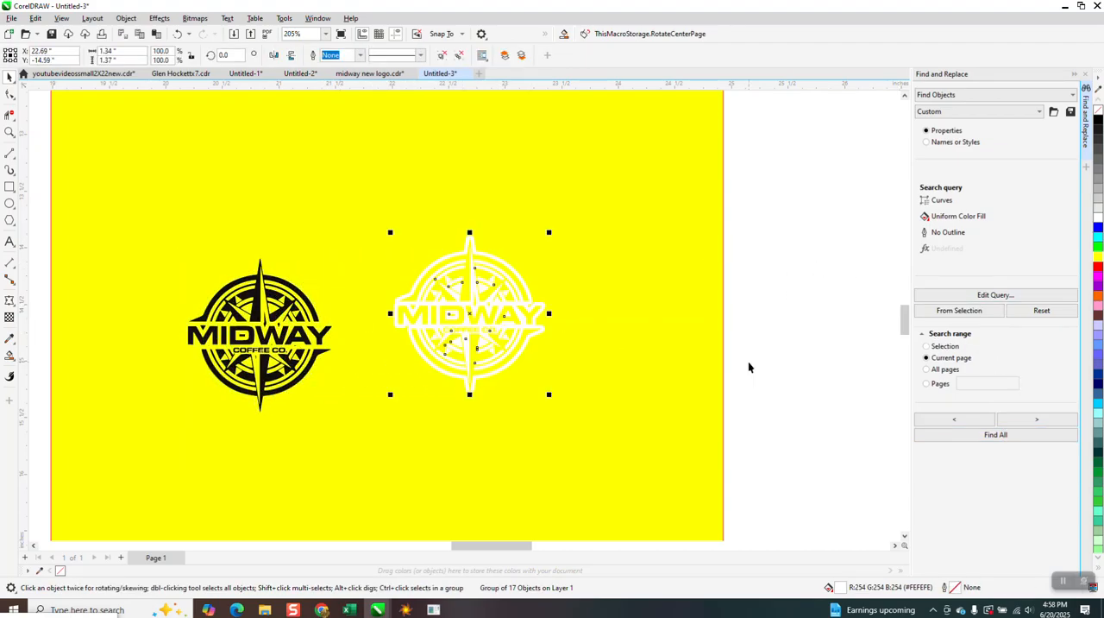
click(476, 326)
click(10, 132)
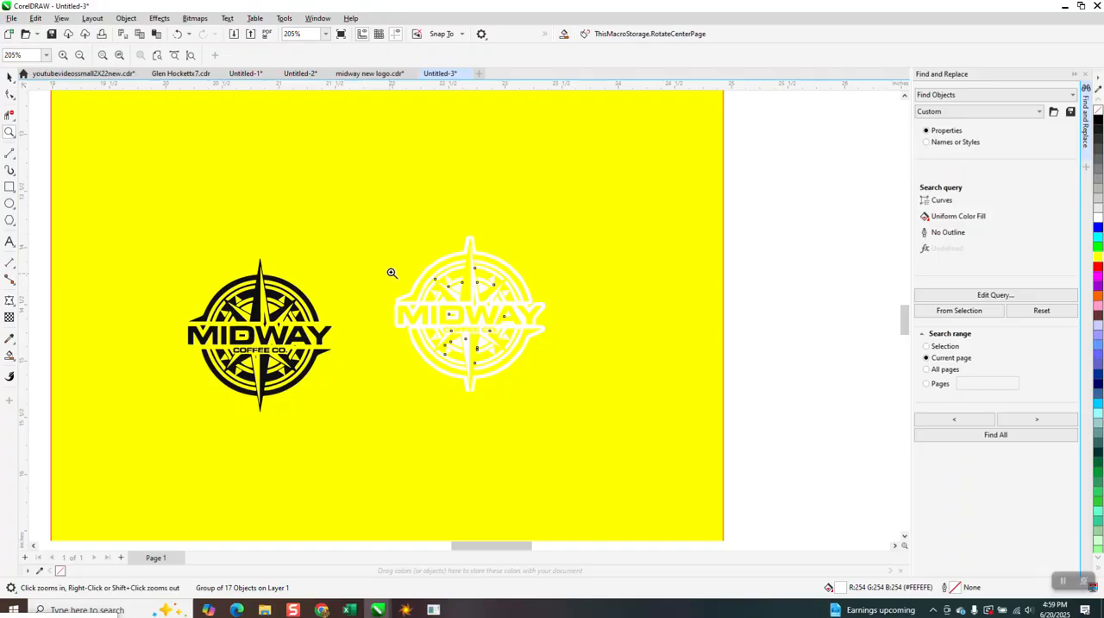
drag(577, 361, 578, 364)
scroll(578, 365, down, 2)
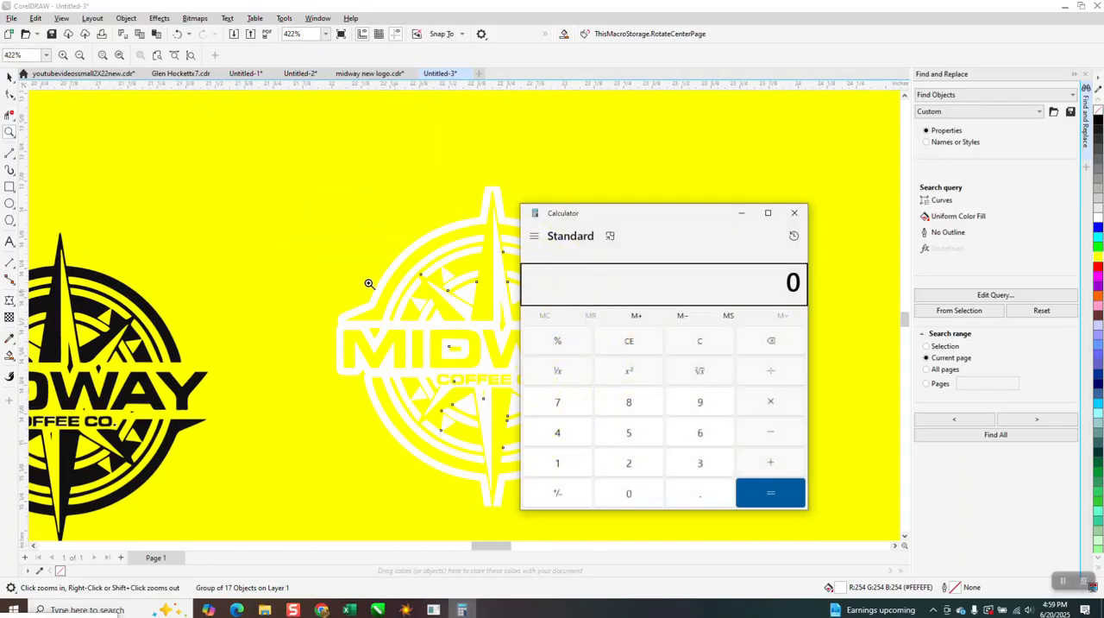
click(795, 212)
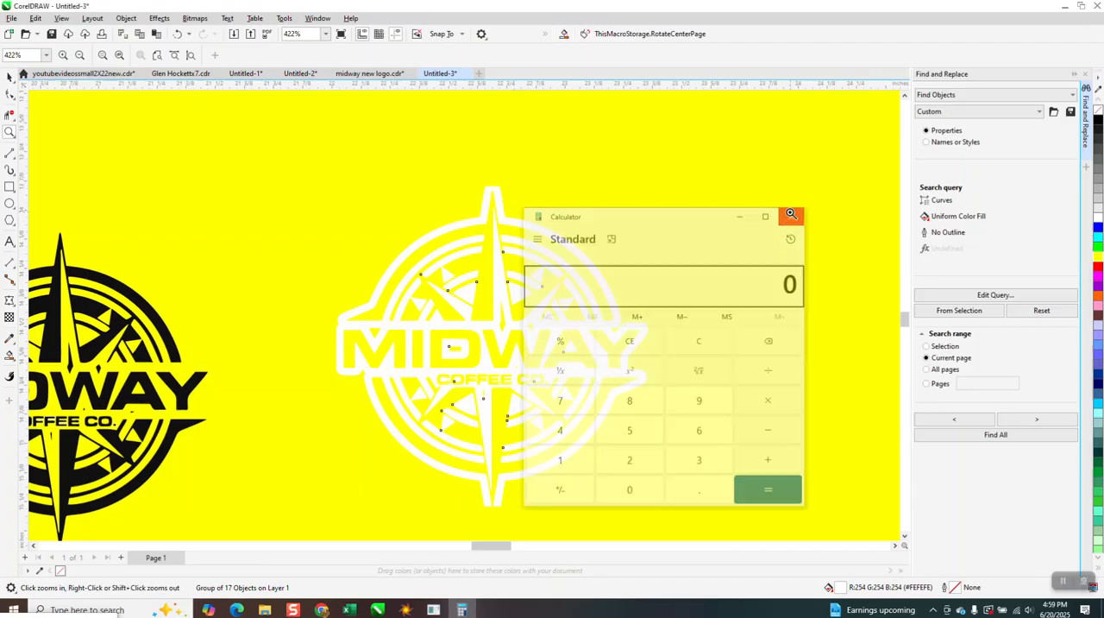
click(8, 76)
key(Delete)
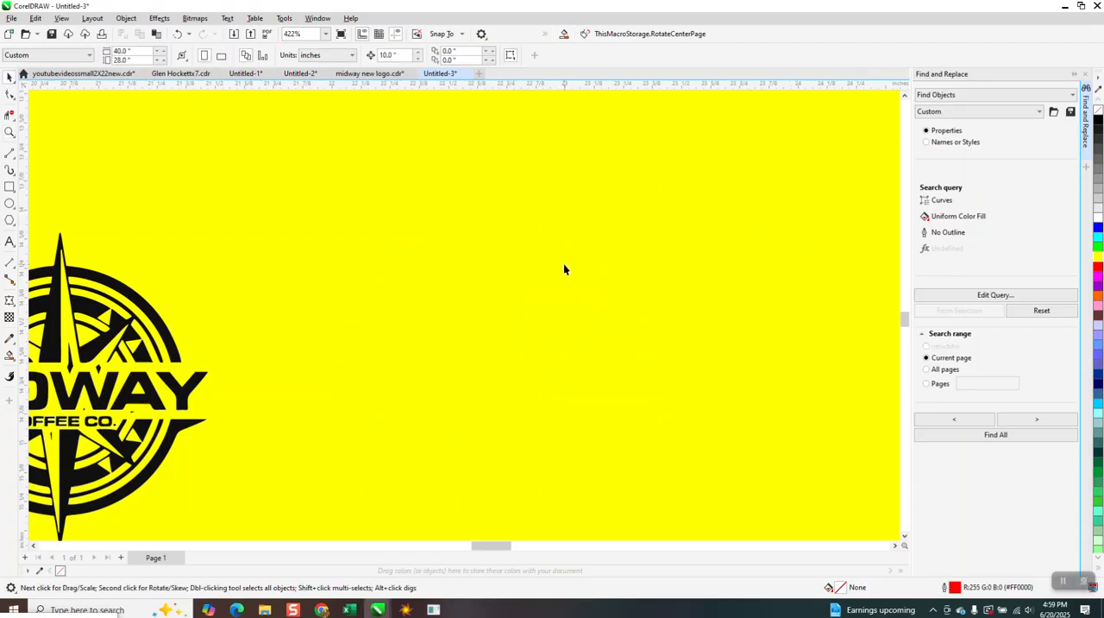
Examine the MIDWAY COFFEE CO. lettering up close for leftover white pieces
scroll(570, 274, down, 1)
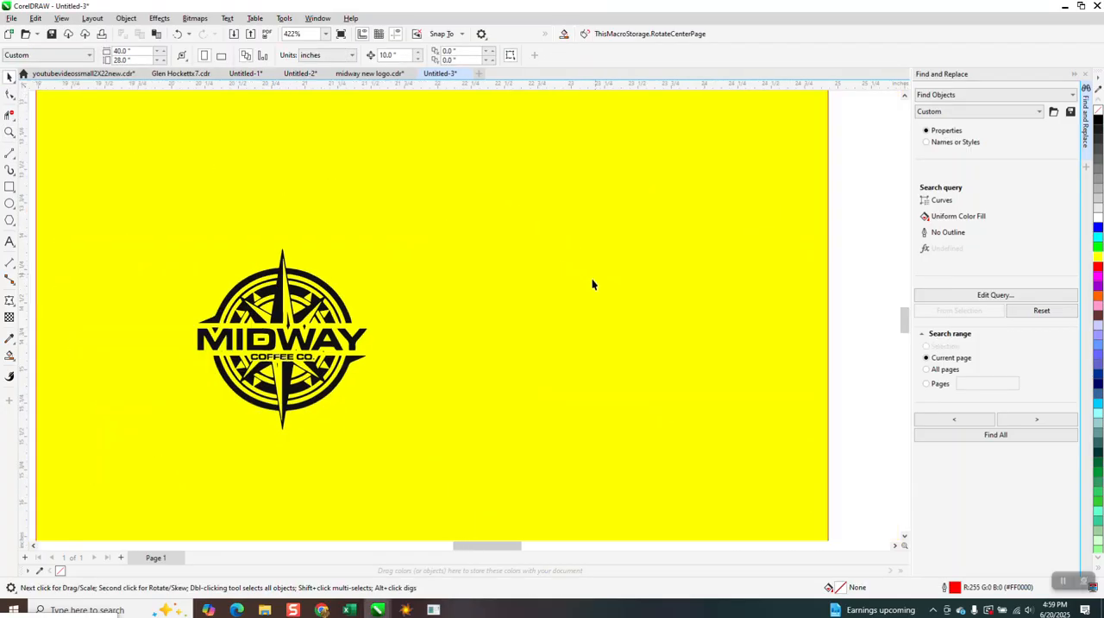
click(10, 132)
drag(226, 326, 367, 369)
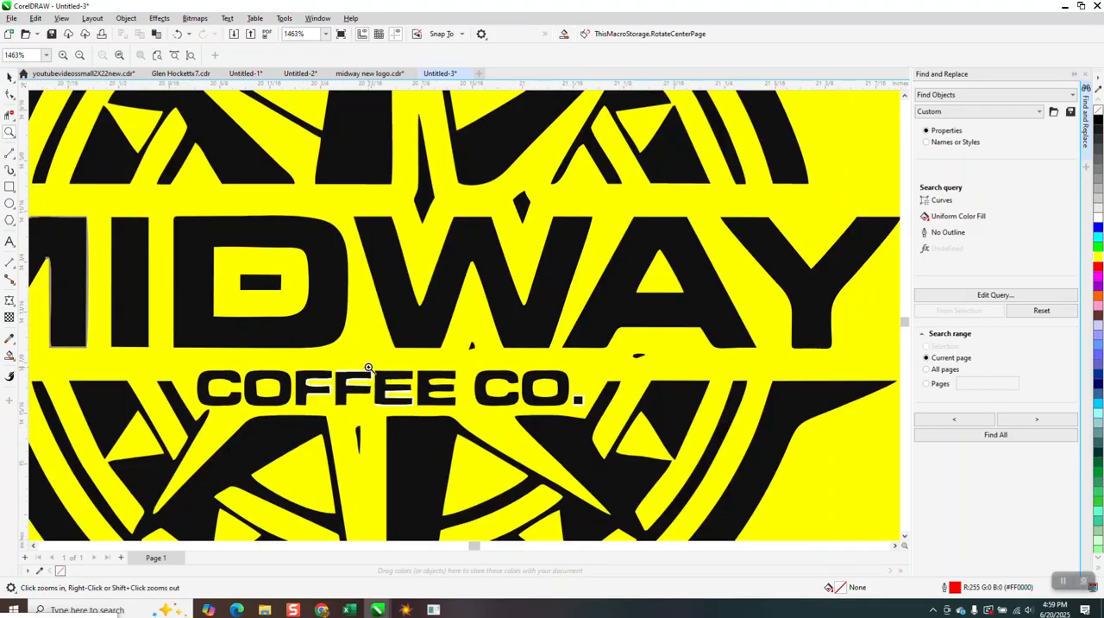
scroll(399, 353, down, 1)
click(8, 76)
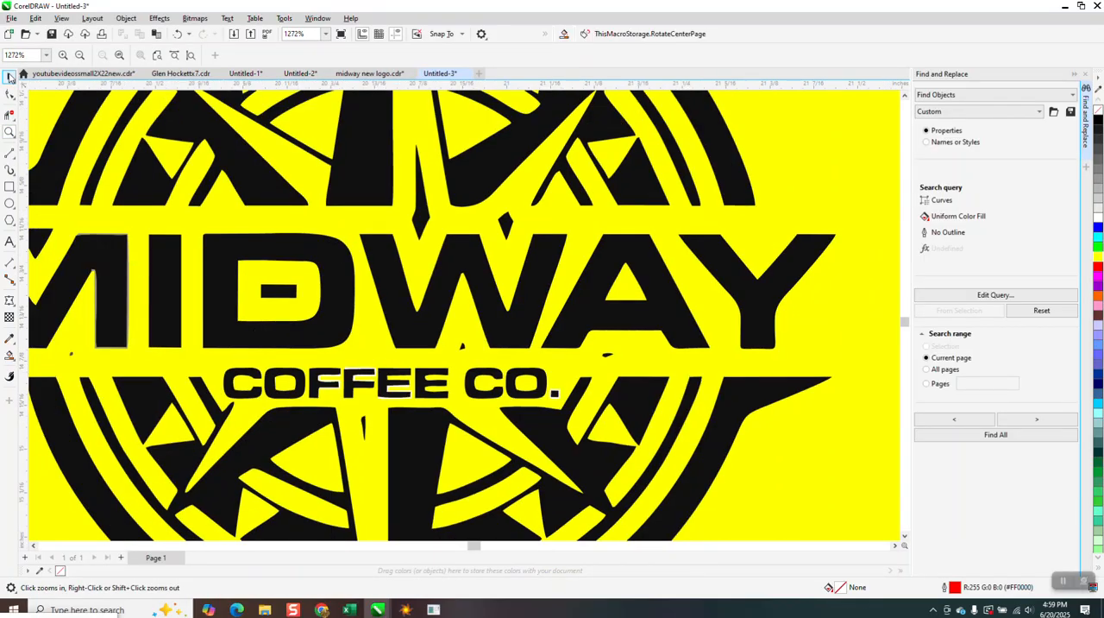
drag(269, 333, 483, 424)
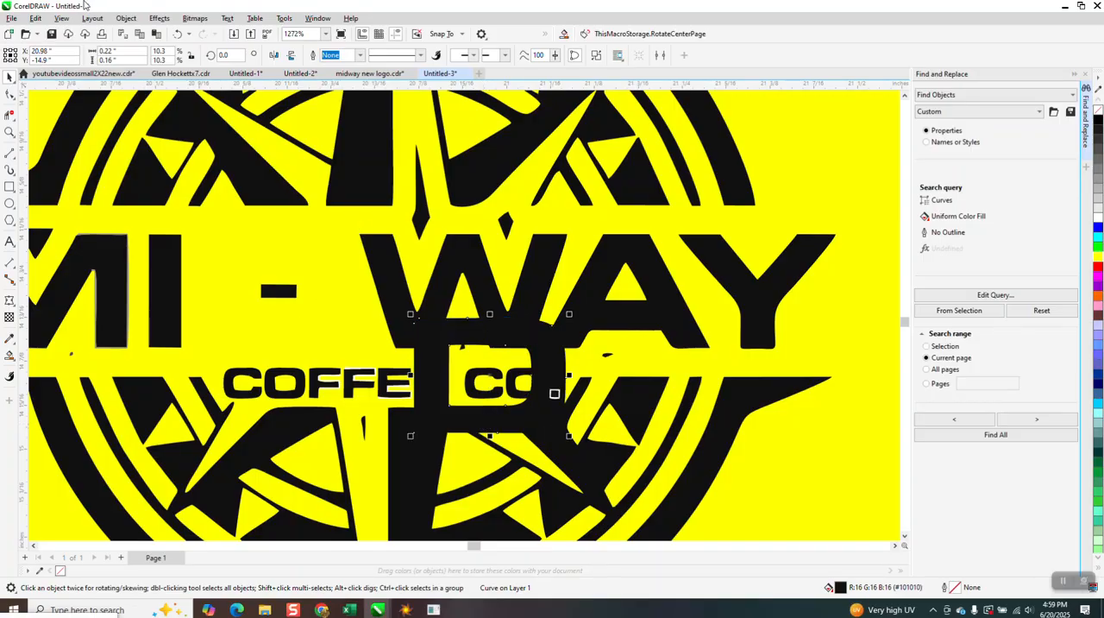
Delete the leftover white fills around both Fs and the first E of COFFEE and around the period
click(10, 131)
drag(290, 332, 448, 427)
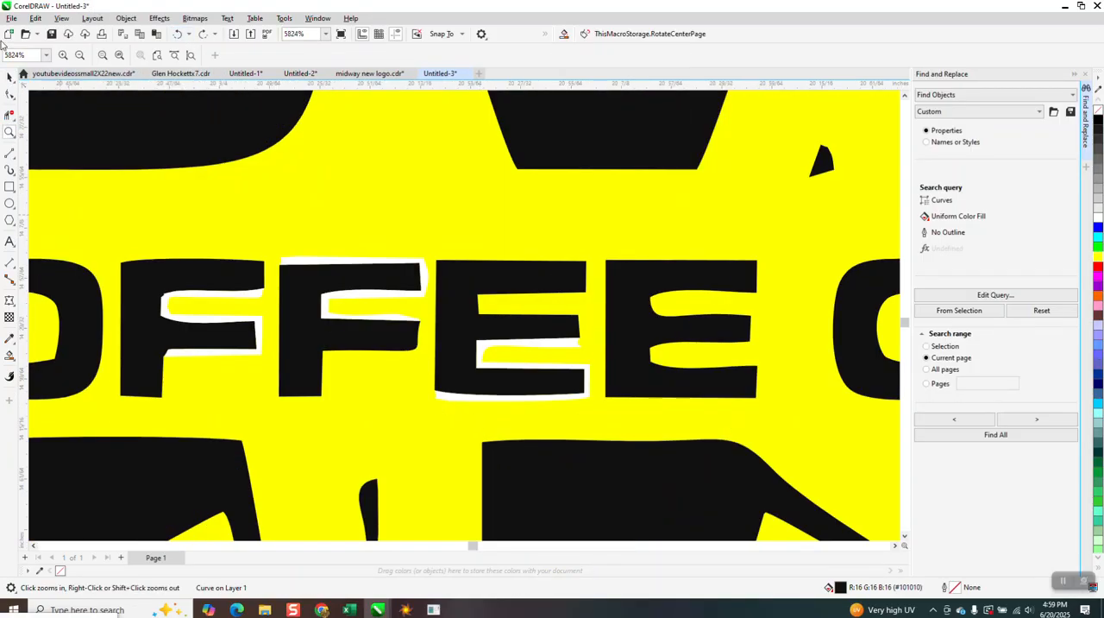
click(10, 77)
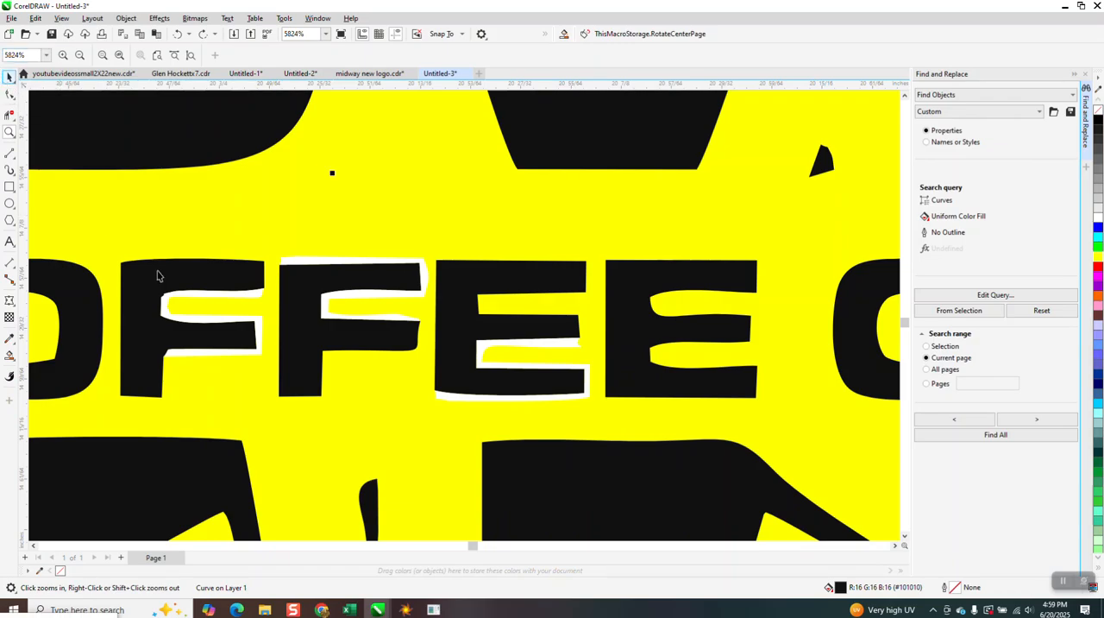
click(224, 297)
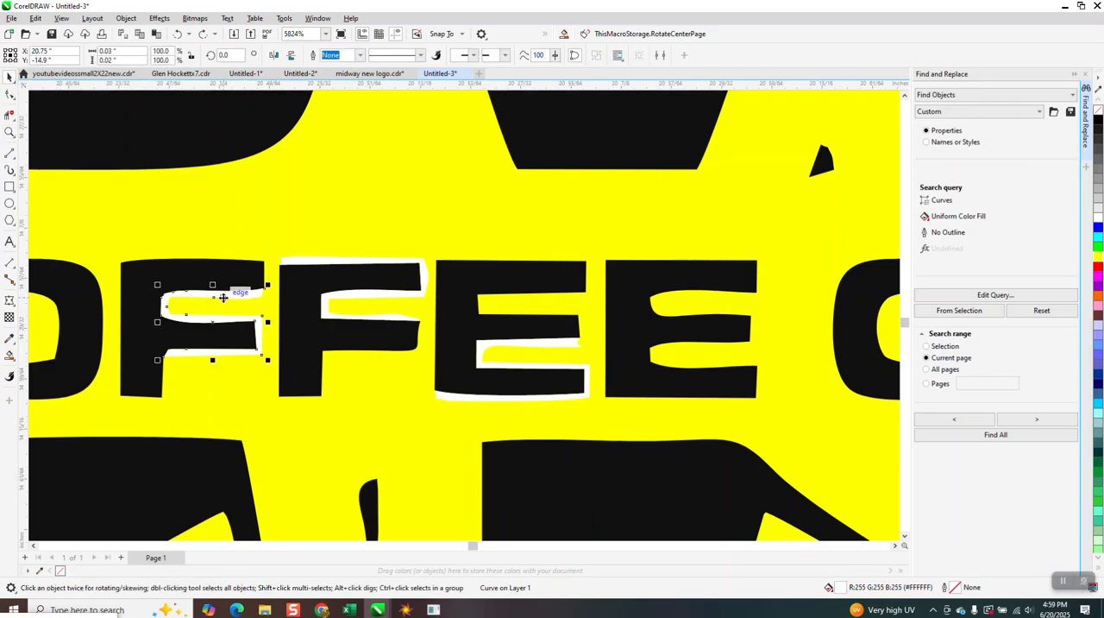
key(Delete)
click(338, 300)
key(Delete)
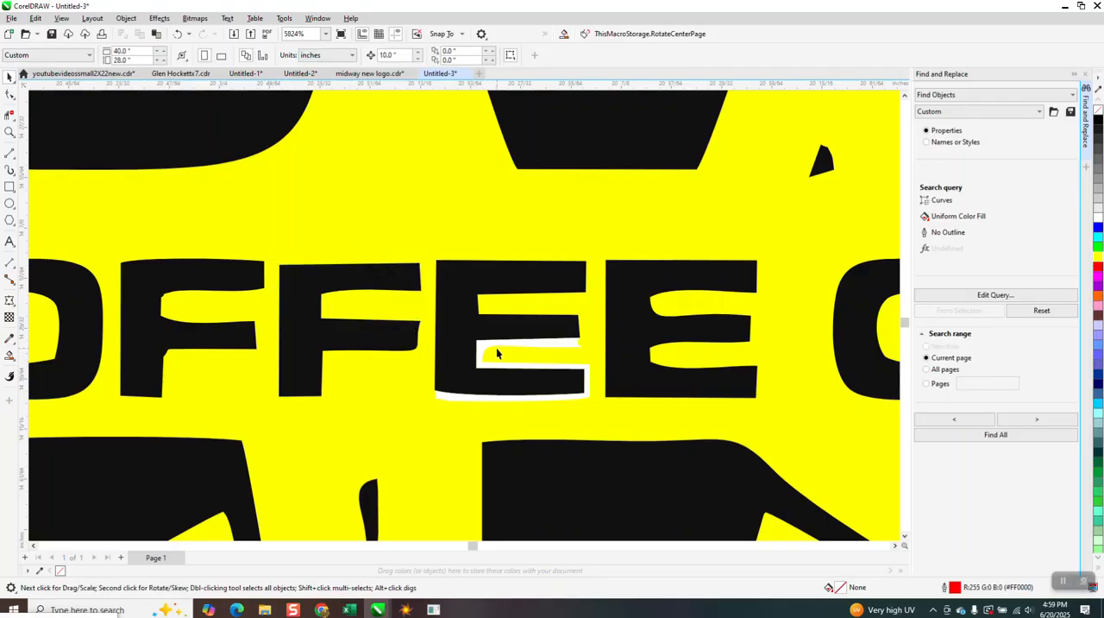
click(498, 350)
scroll(505, 308, down, 3)
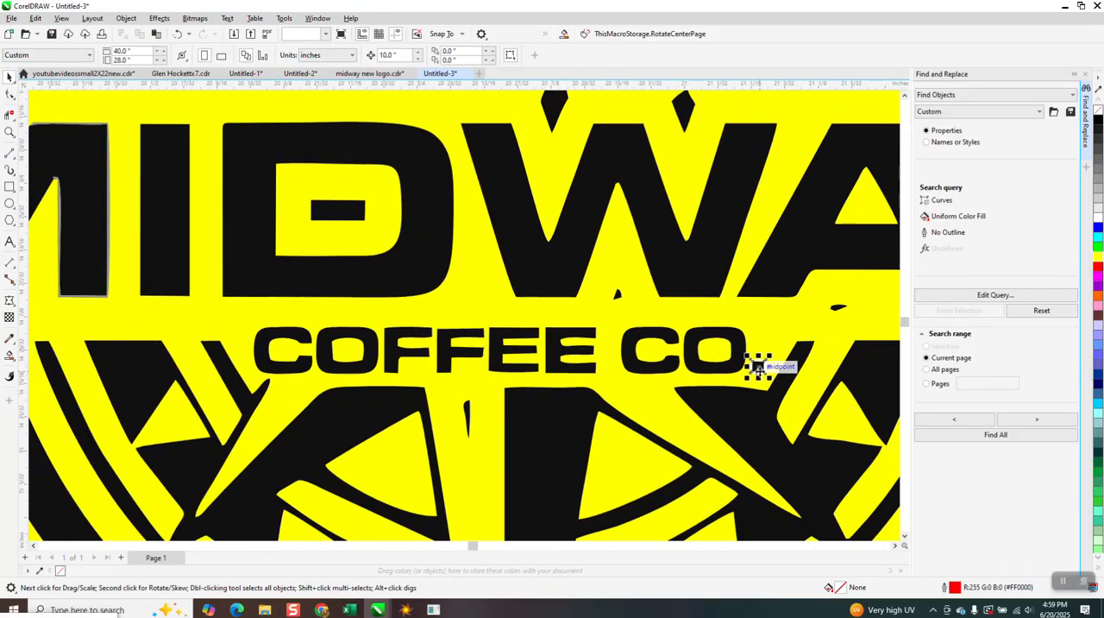
scroll(515, 337, down, 1)
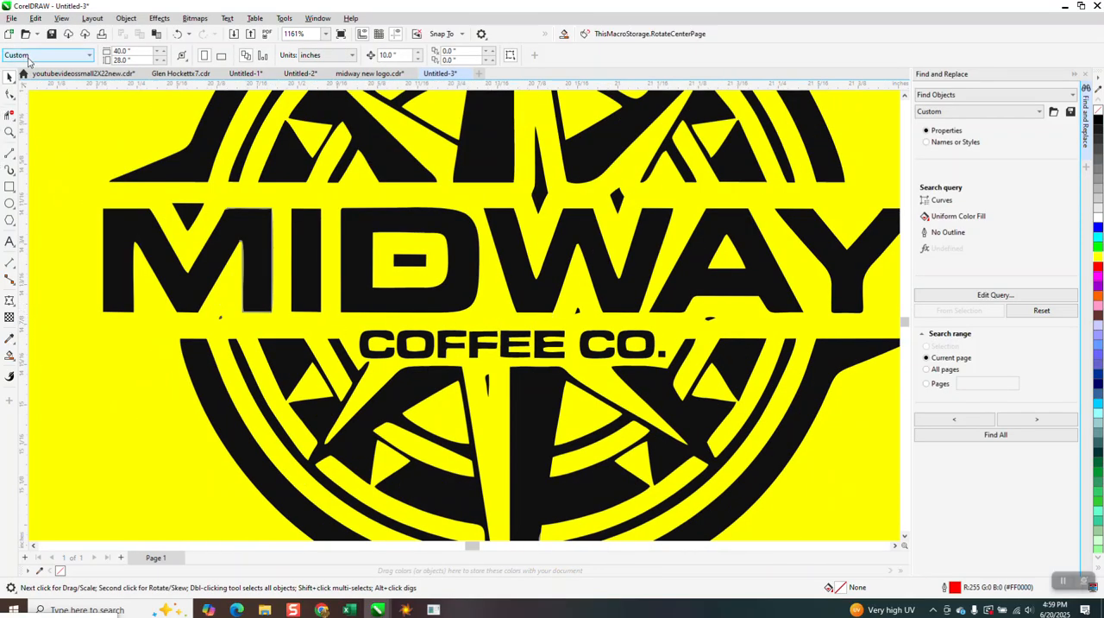
Place a copy of the first E of COFFEE over the misshapen second E, and nudge the copy 10 inches right, off the artwork
click(9, 131)
drag(369, 315, 648, 388)
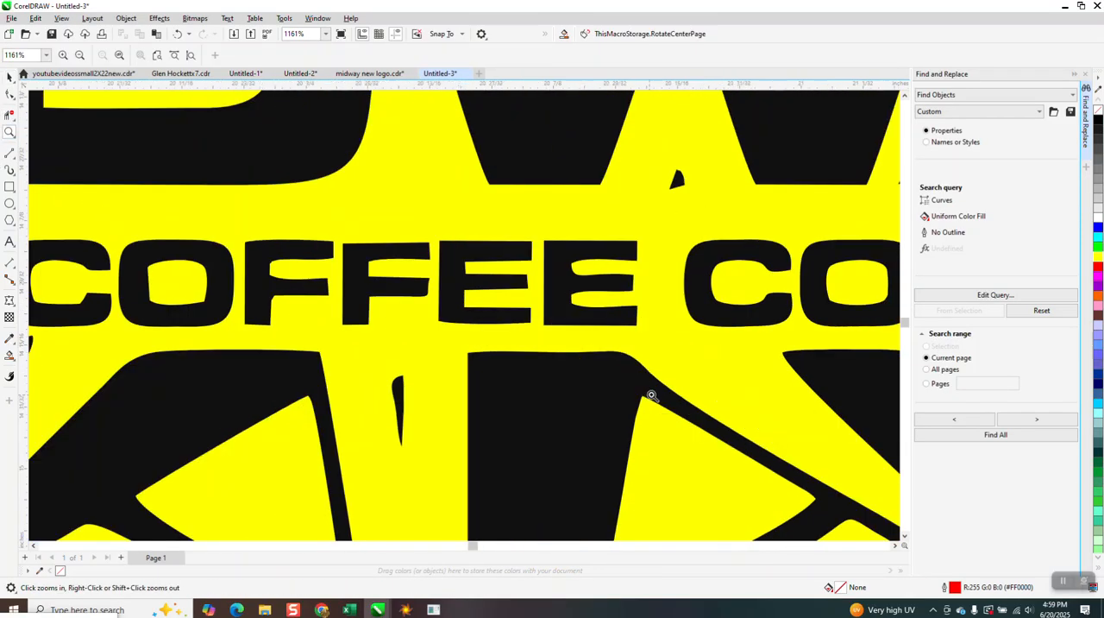
scroll(616, 363, down, 1)
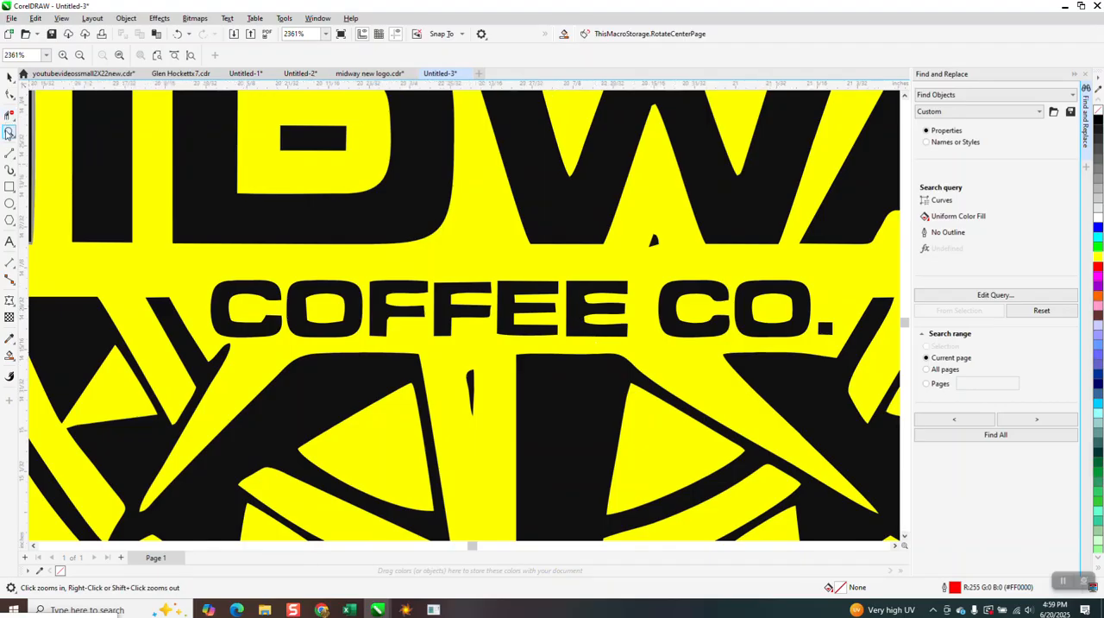
drag(535, 274, 650, 356)
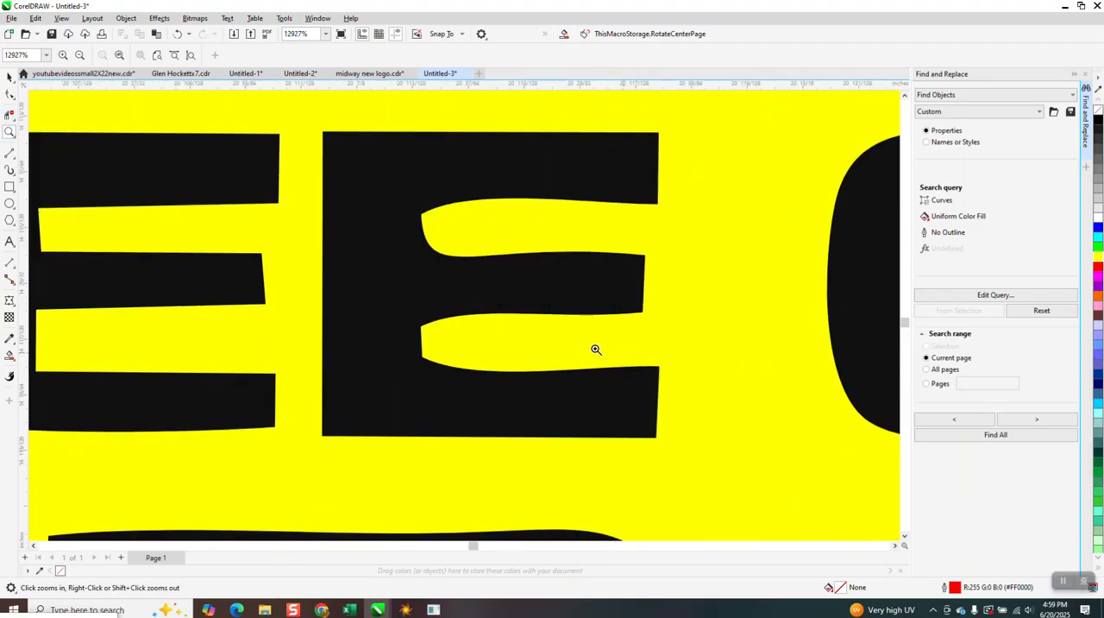
scroll(489, 286, down, 1)
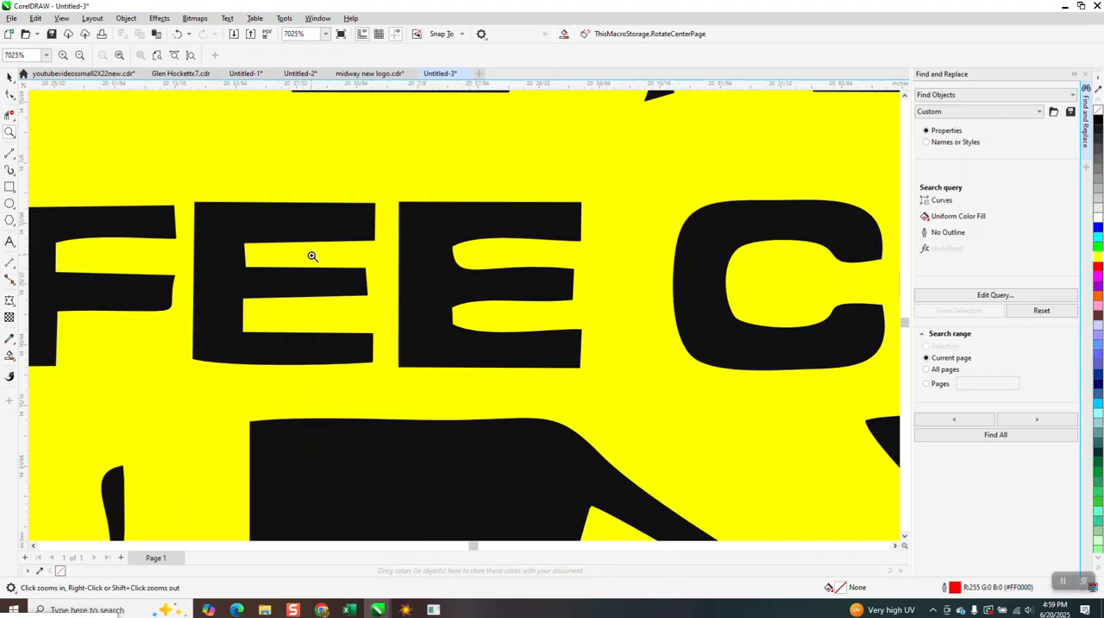
scroll(197, 147, down, 1)
click(9, 77)
click(315, 207)
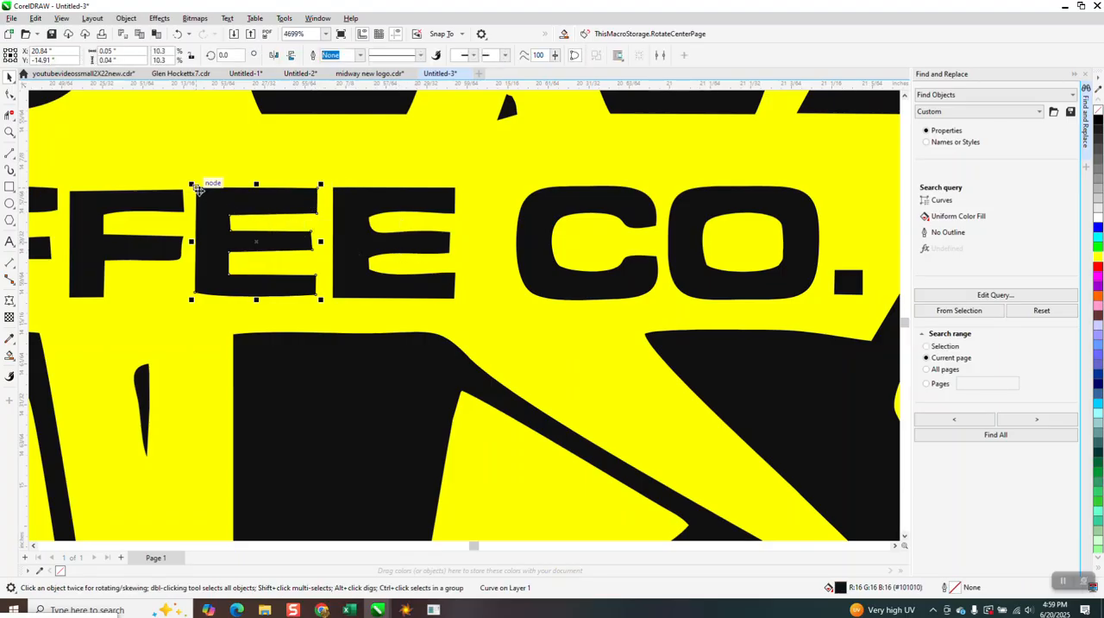
drag(202, 191, 336, 195)
click(543, 162)
Delete the misshapen second E of COFFEE and nudge the copied E 10 inches left into its place
click(434, 199)
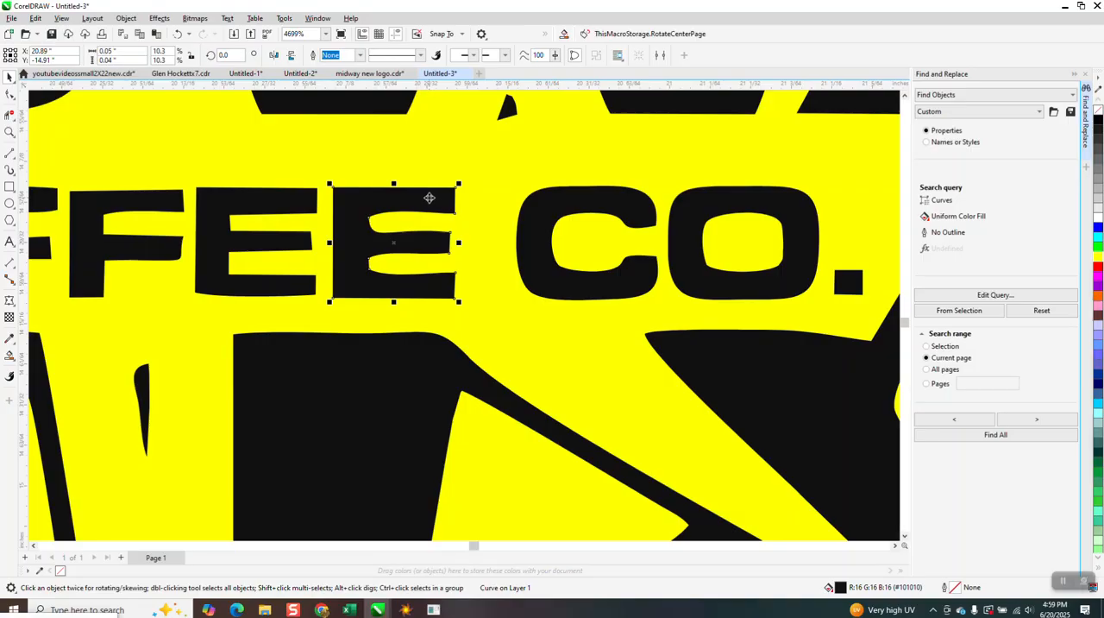
key(Delete)
scroll(424, 196, down, 8)
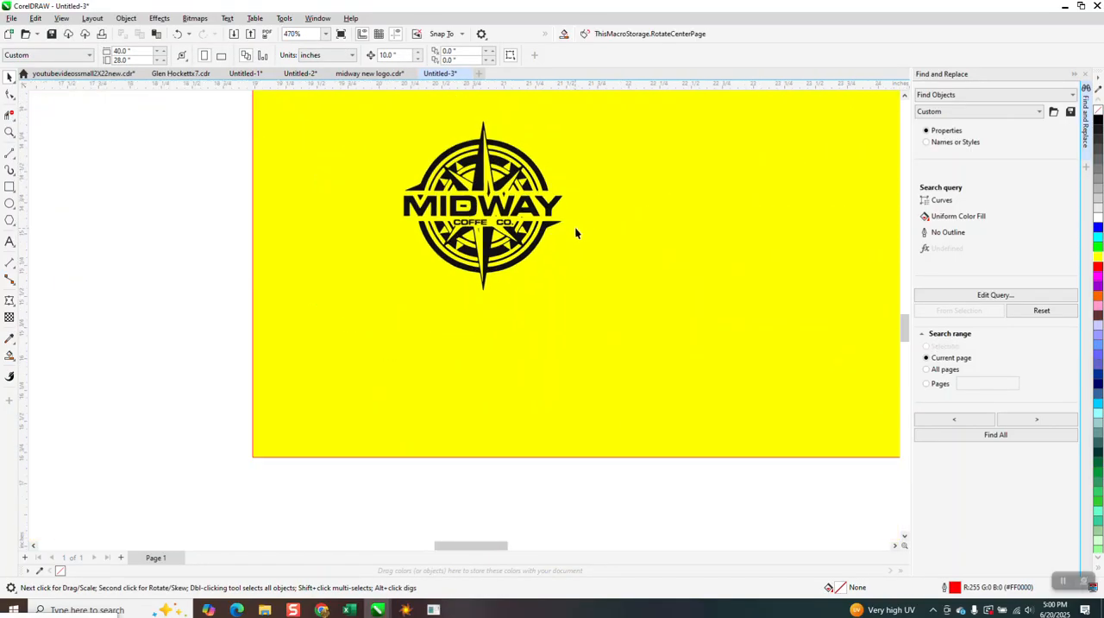
scroll(672, 243, down, 5)
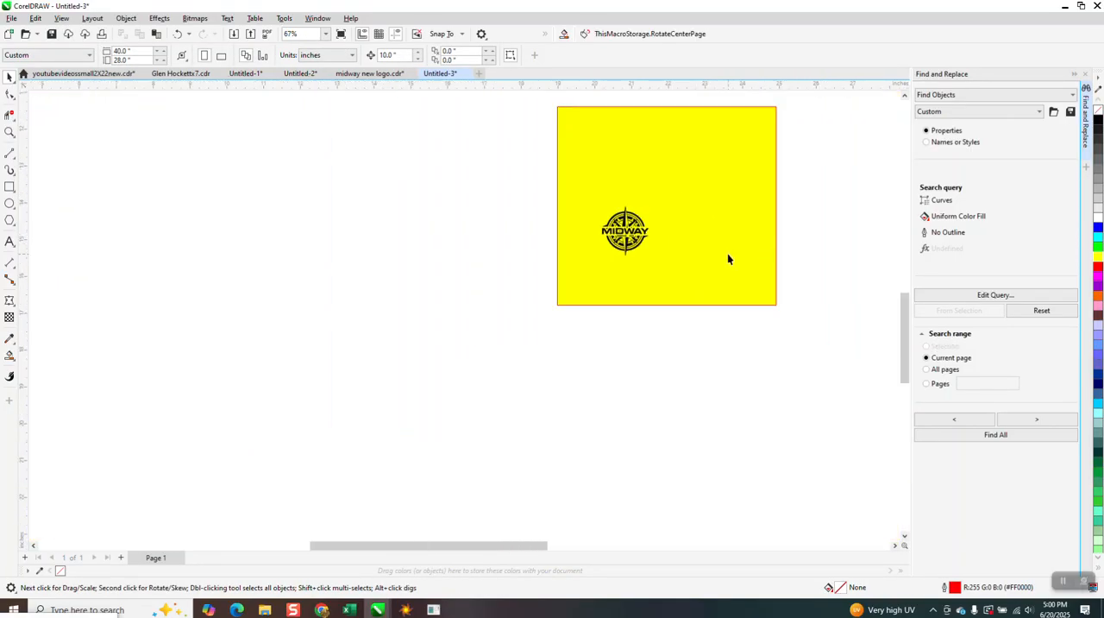
scroll(720, 222, down, 2)
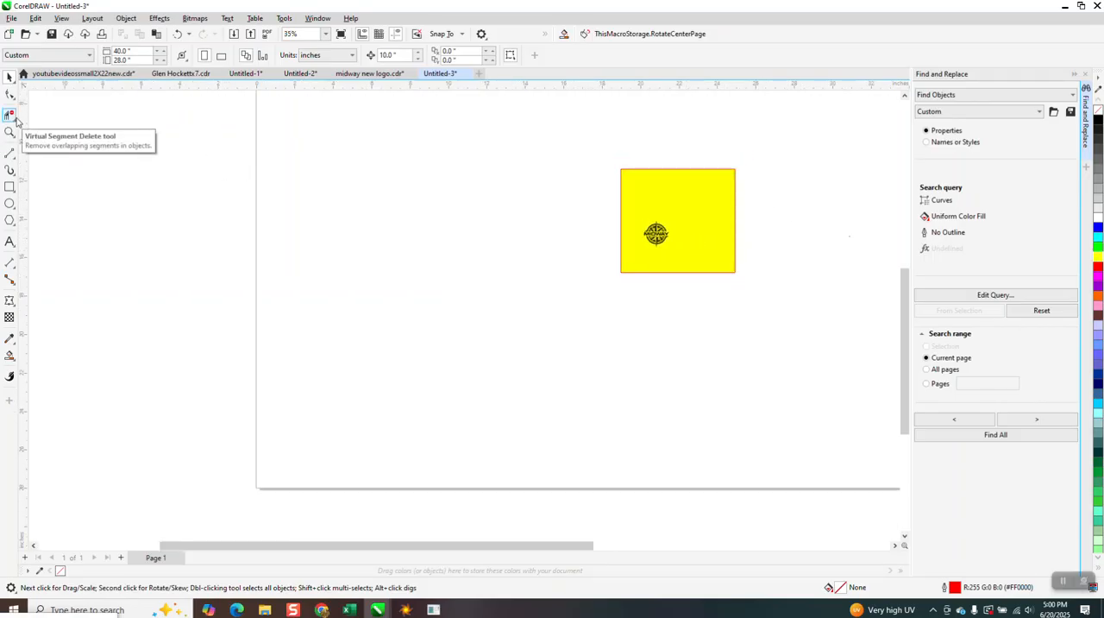
key(F4)
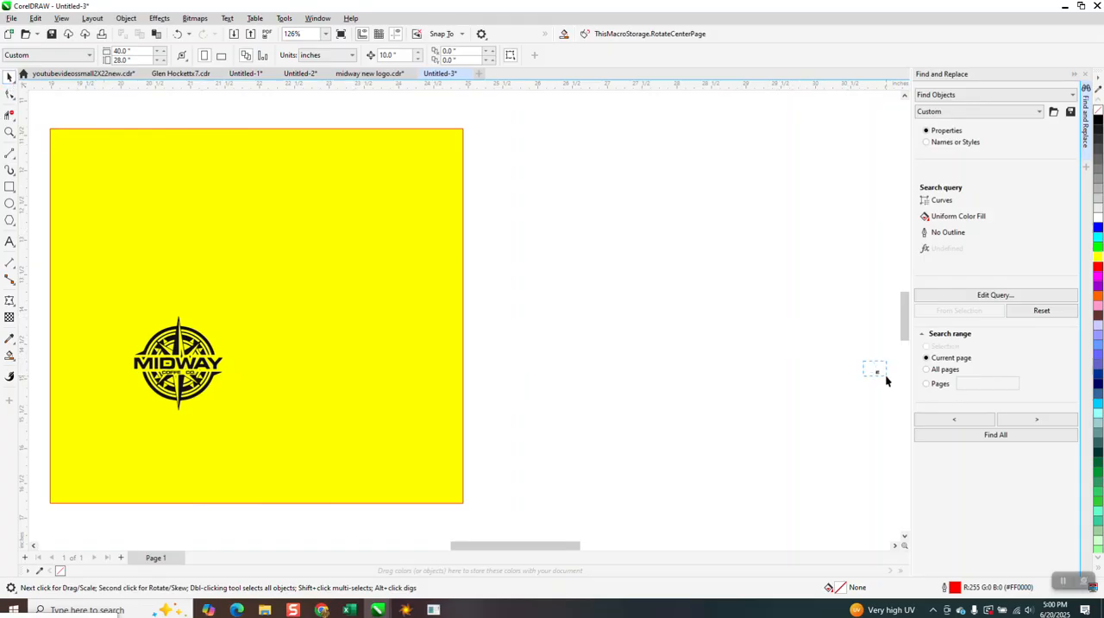
drag(893, 383, 891, 383)
key(Left)
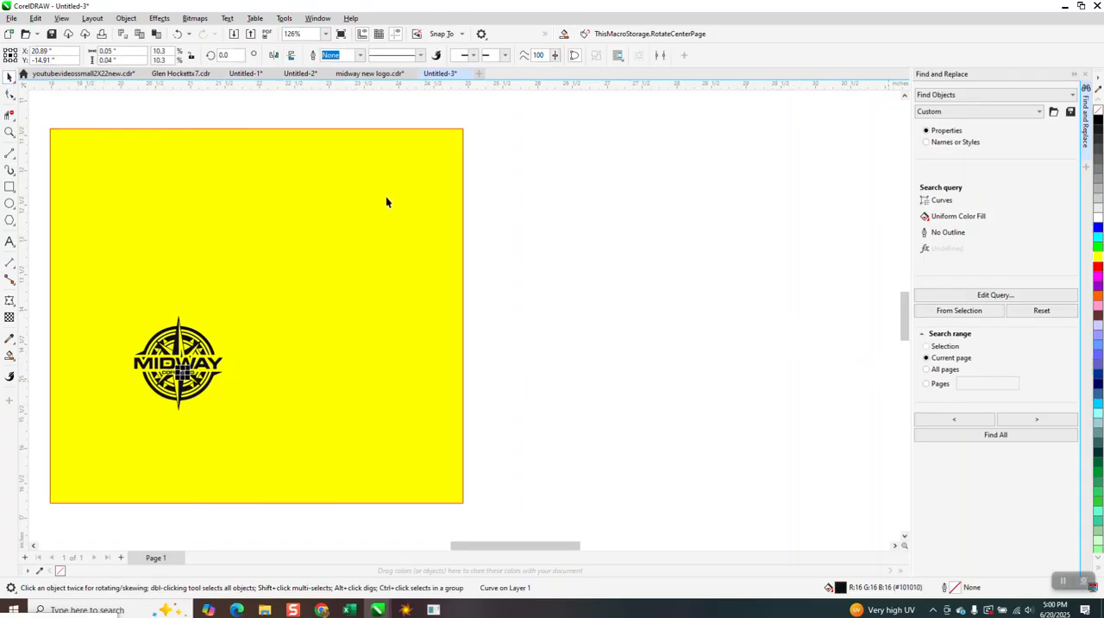
Select the second F of COFFEE for node editing, remove its fill and give it a black hairline outline
click(10, 132)
drag(235, 384, 405, 416)
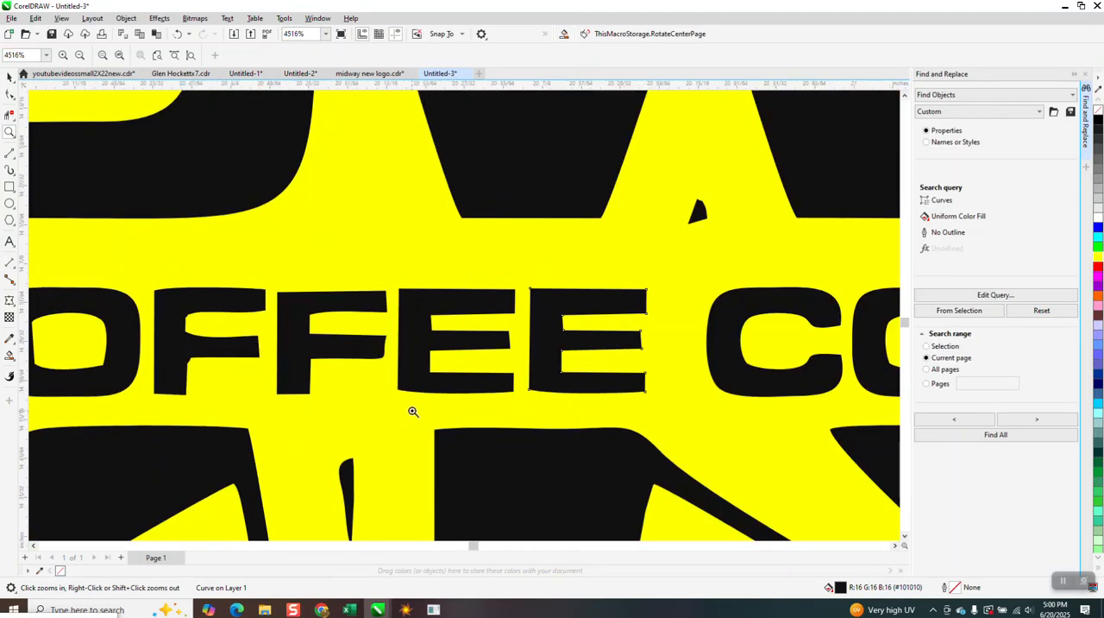
scroll(385, 371, down, 1)
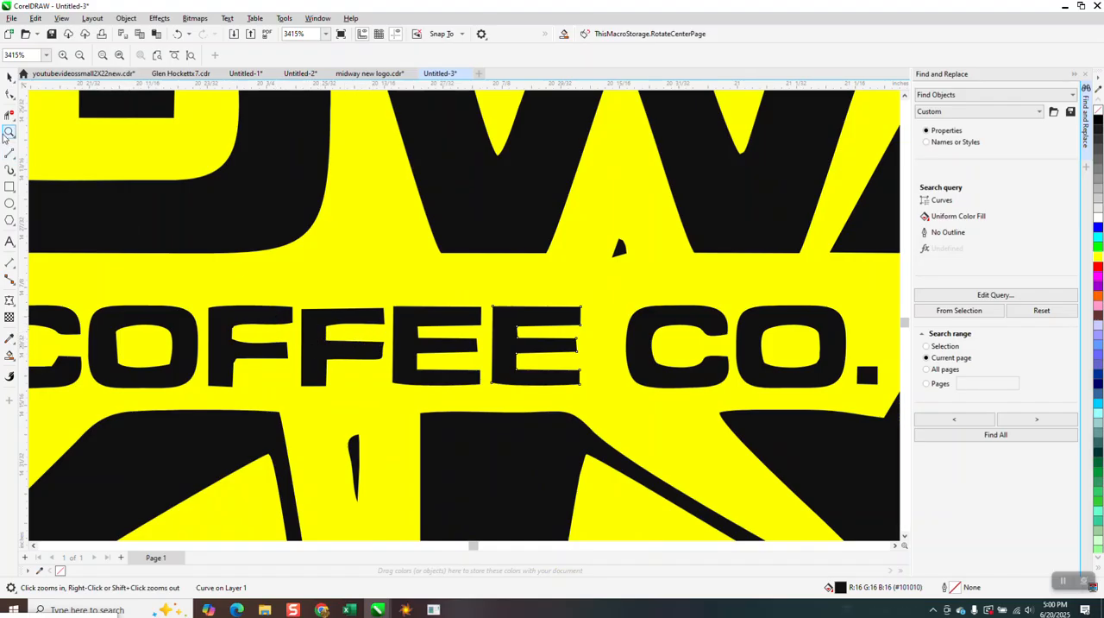
drag(296, 294, 422, 390)
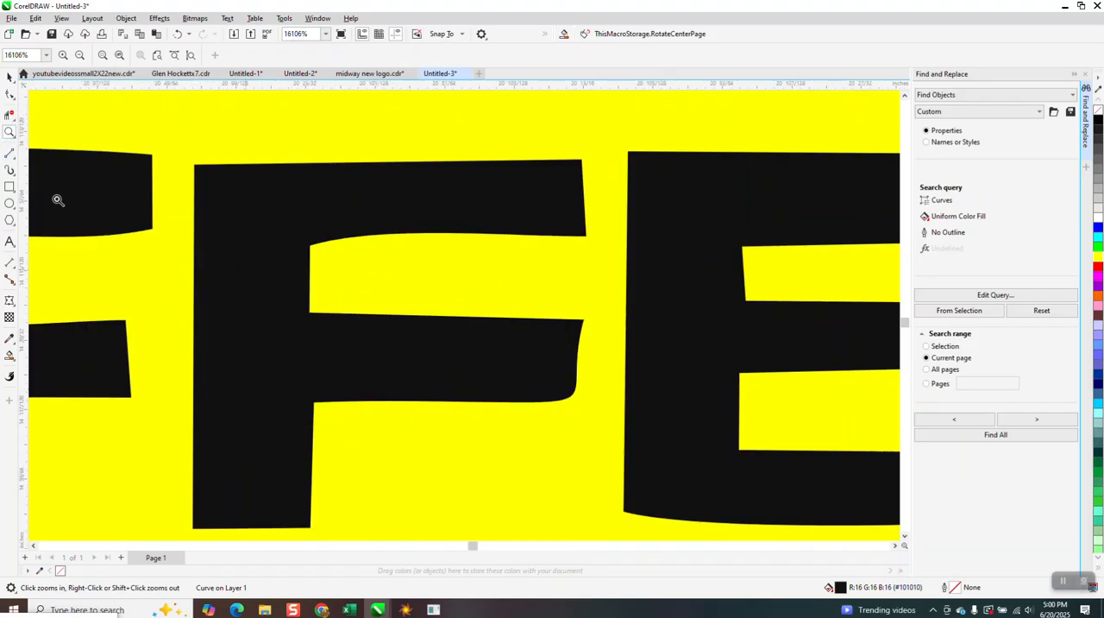
click(9, 93)
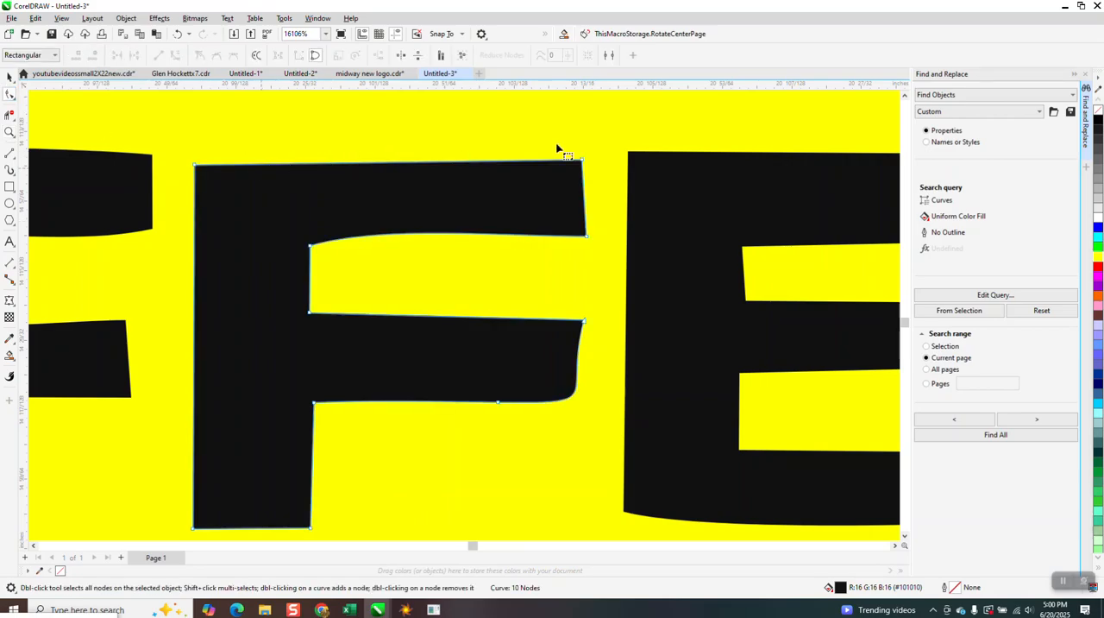
click(1098, 114)
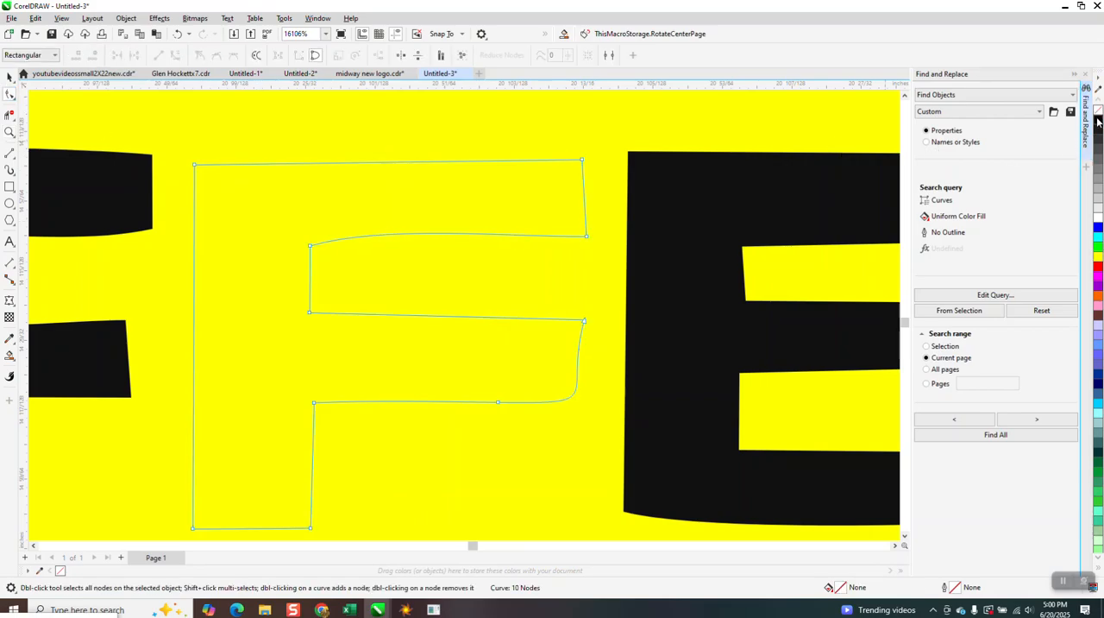
Align horizontally the second F's two top-edge nodes and the two nodes on the underside of its upper arm
scroll(544, 200, down, 1)
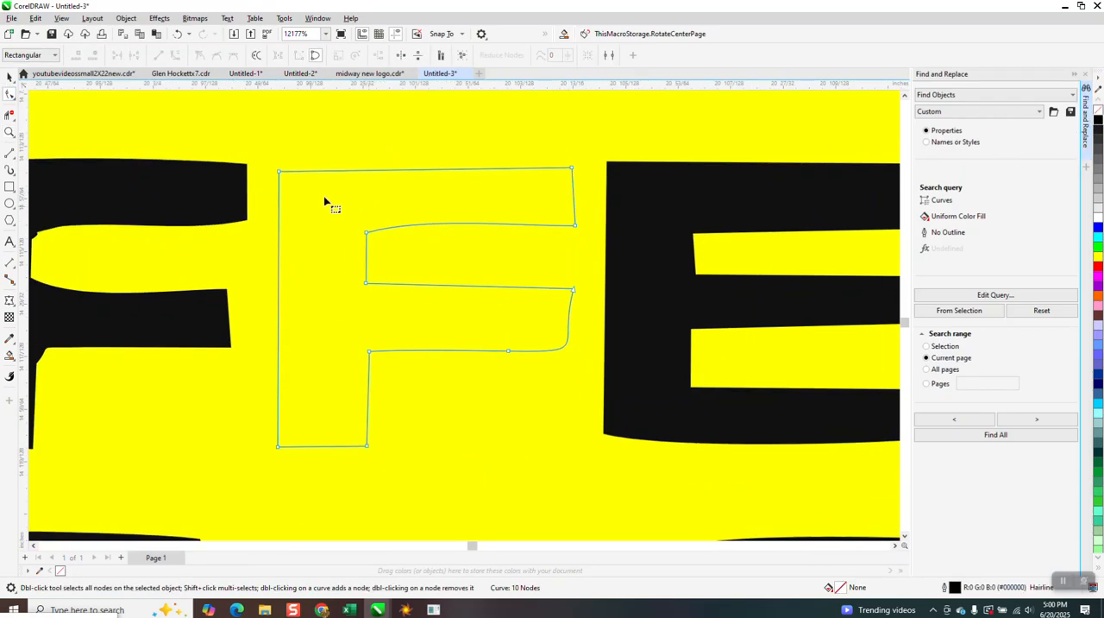
drag(264, 147, 584, 190)
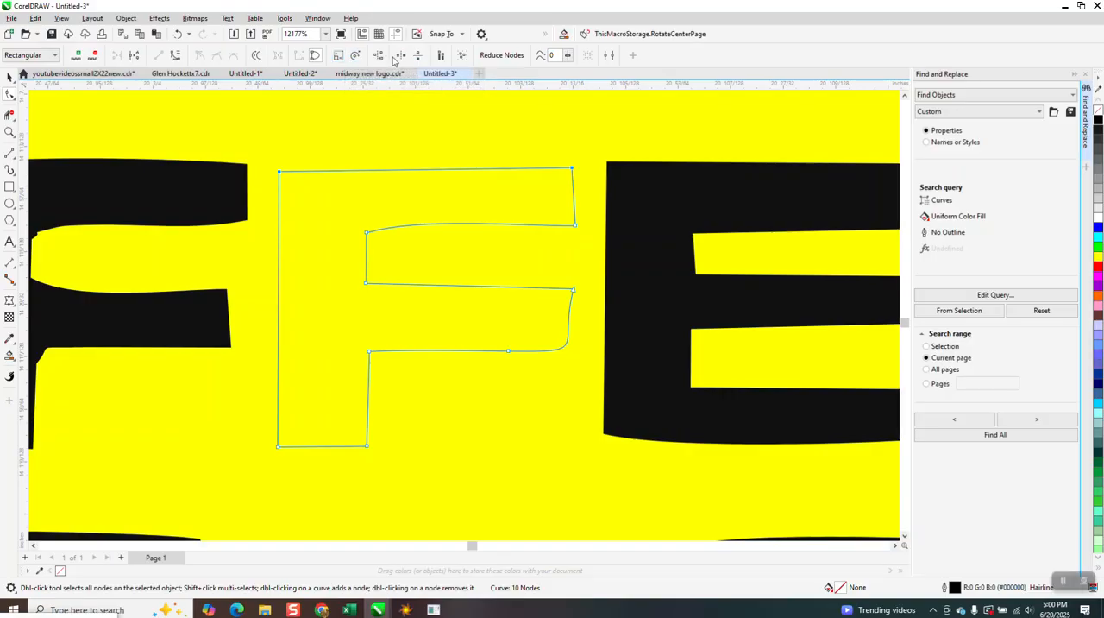
click(378, 55)
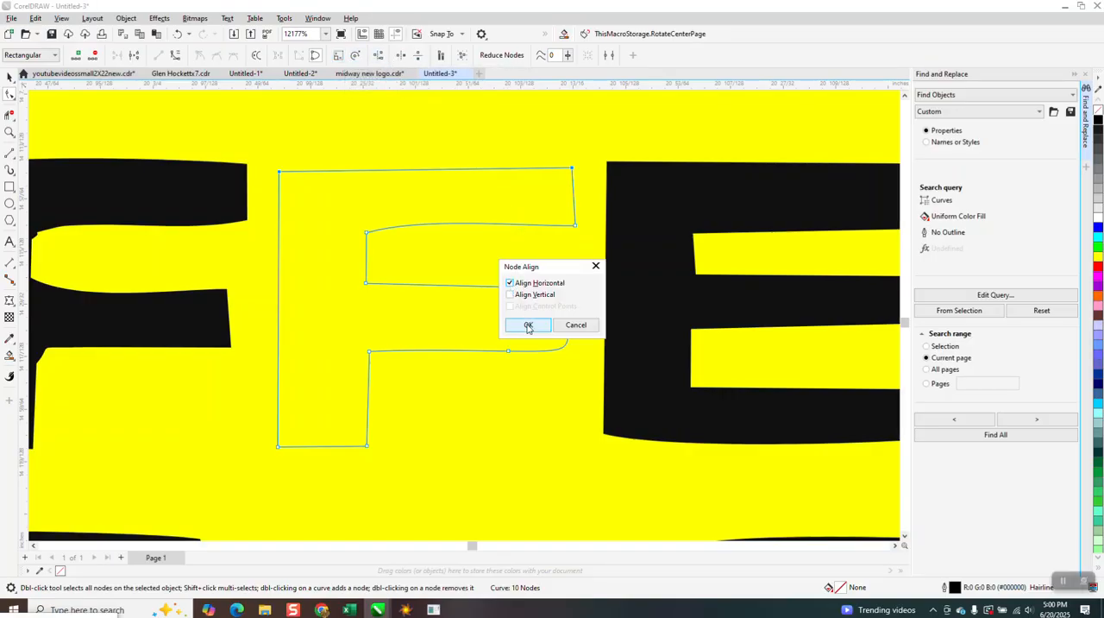
click(529, 325)
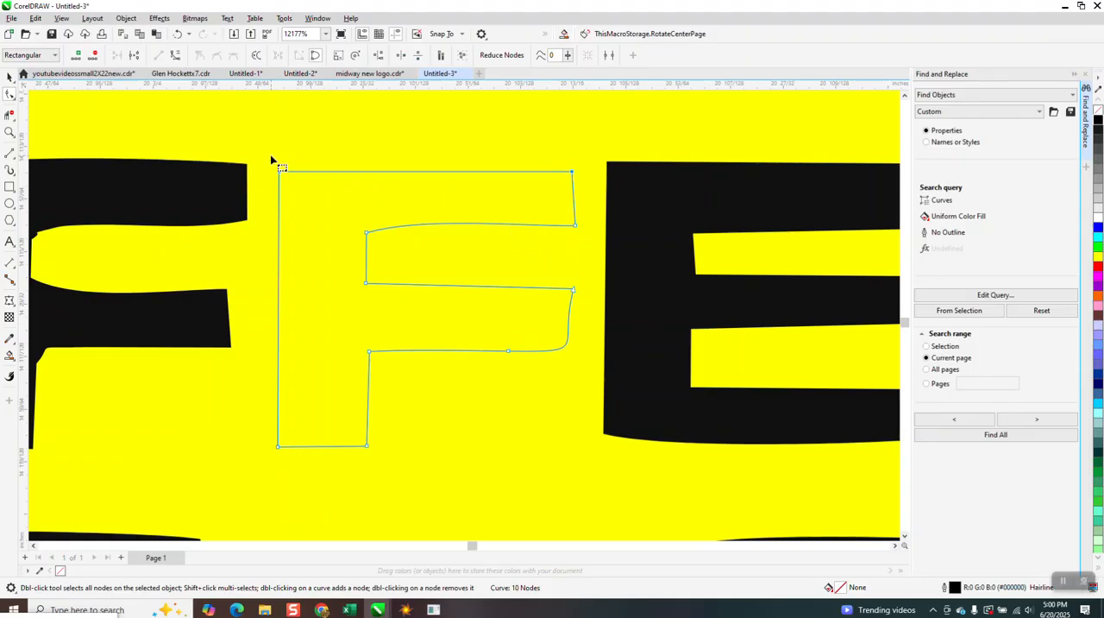
drag(346, 214, 584, 263)
click(377, 57)
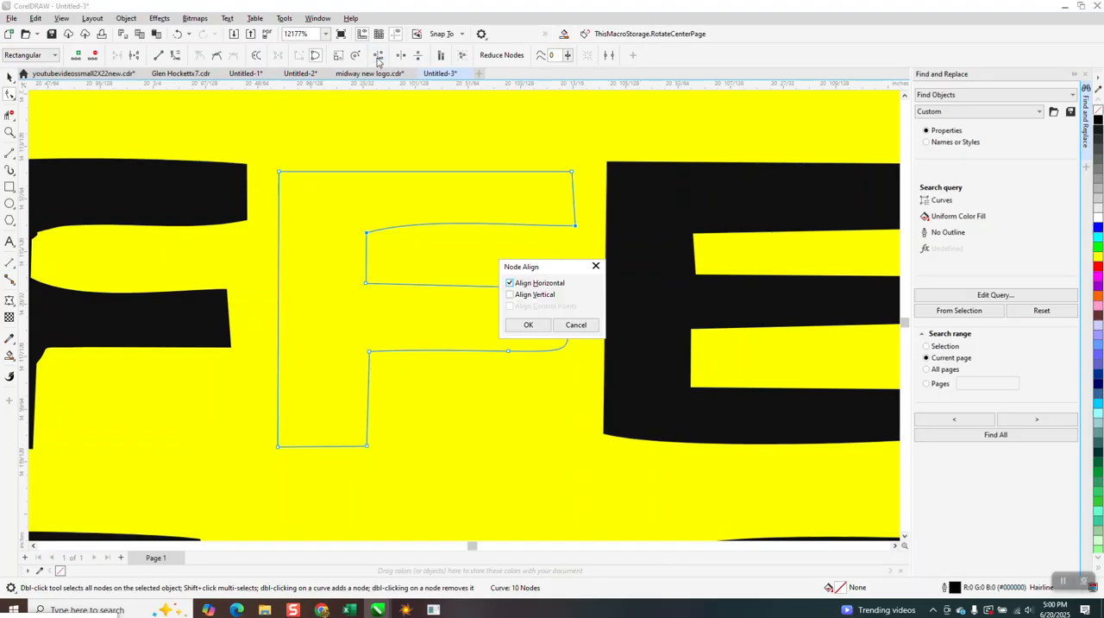
click(527, 325)
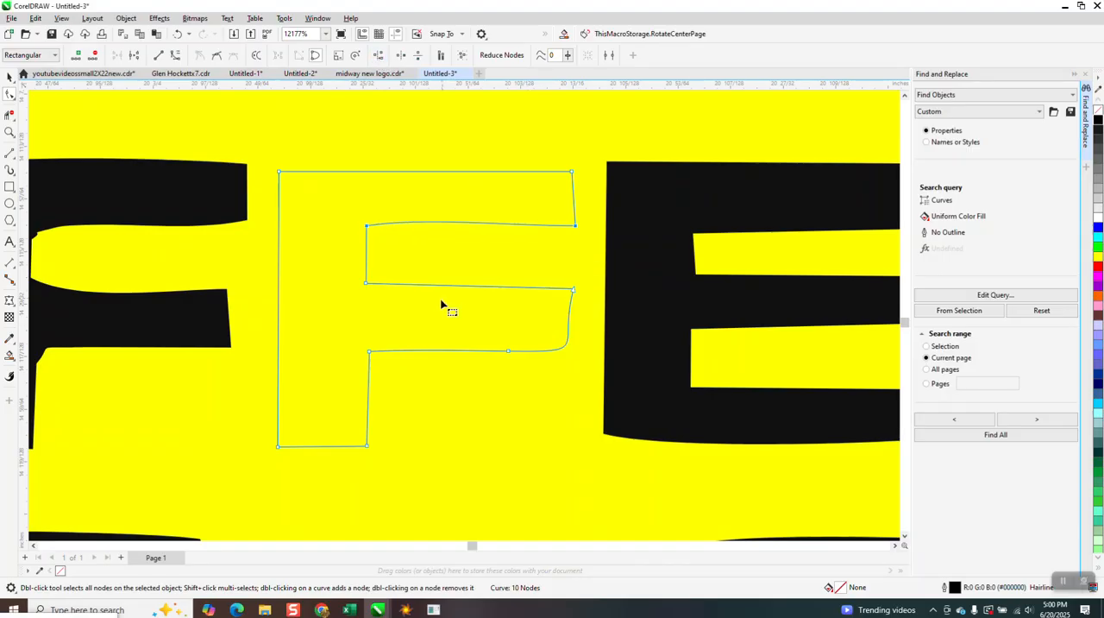
Add a node at the rounded lower corner of the F's lower arm and align the nodes at both arm ends vertically
click(570, 348)
double_click(566, 348)
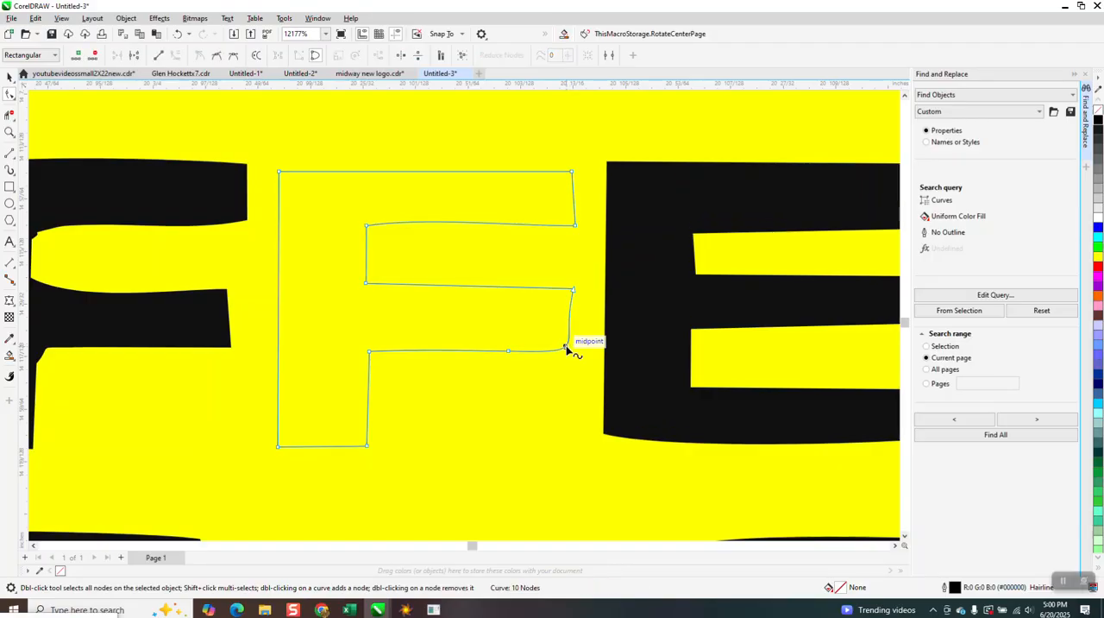
drag(554, 156, 604, 397)
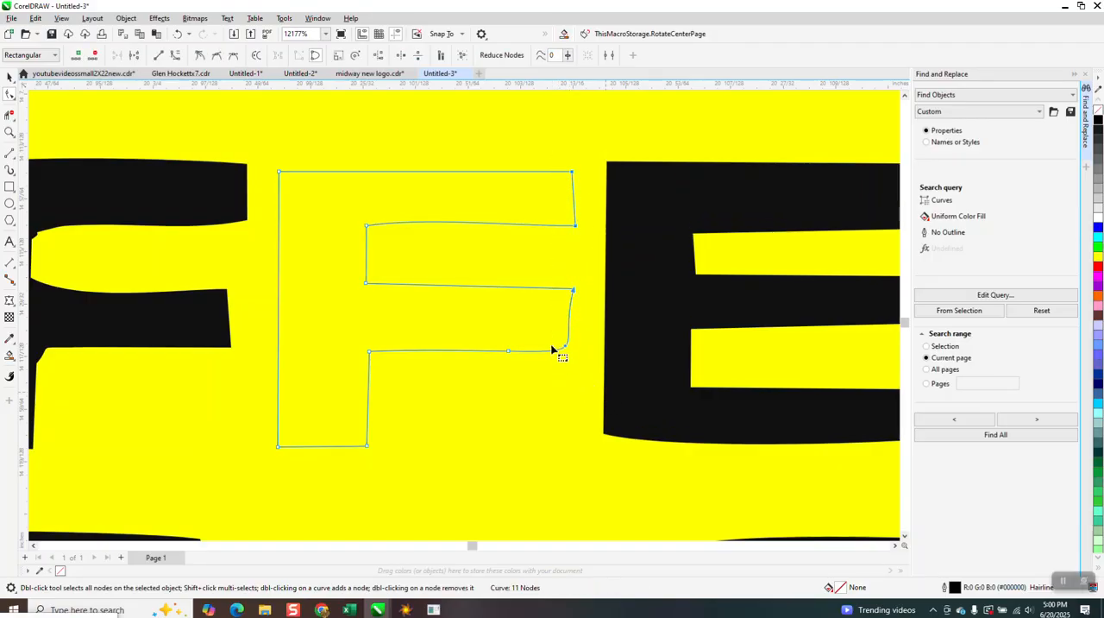
click(379, 55)
click(510, 294)
click(510, 283)
click(528, 324)
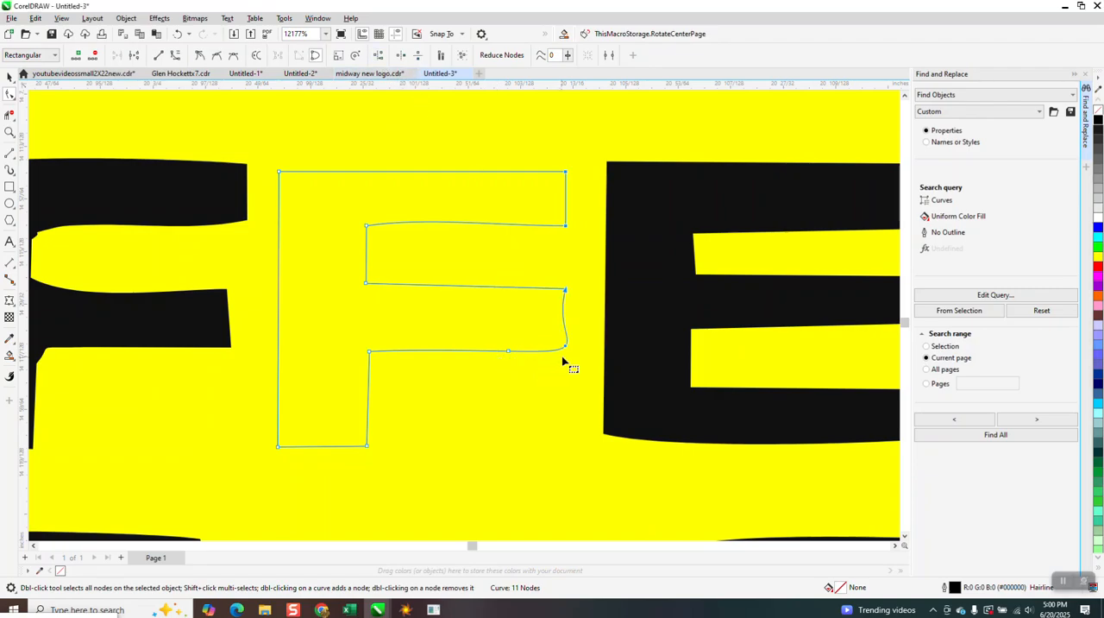
Convert the segments at the F's arm ends to straight lines and delete the extra node on the lower arm's underside
right_click(567, 348)
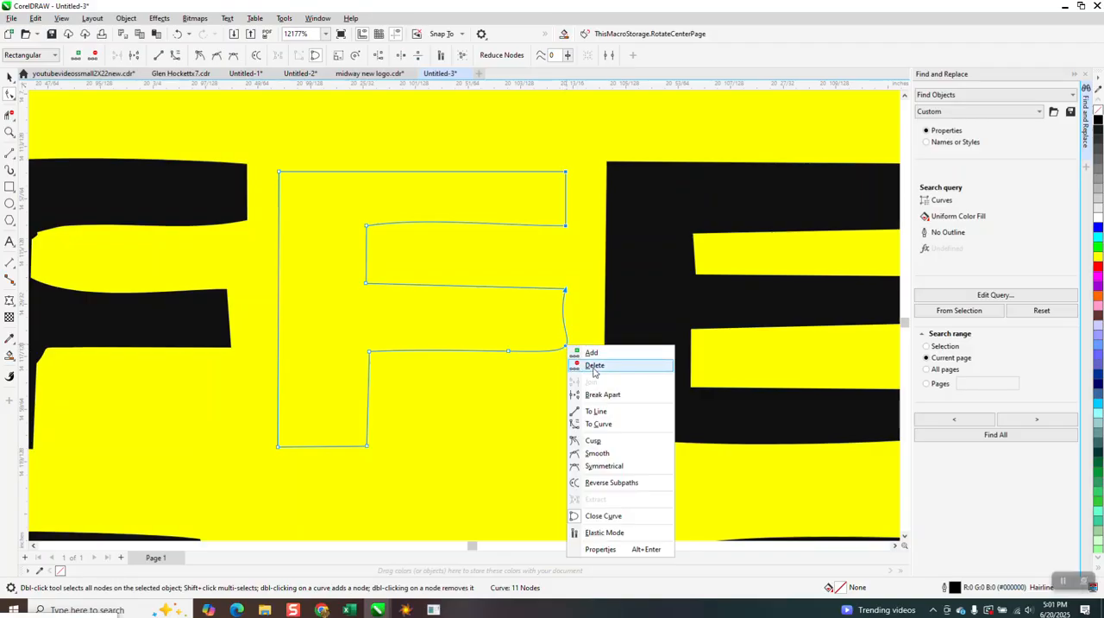
click(592, 412)
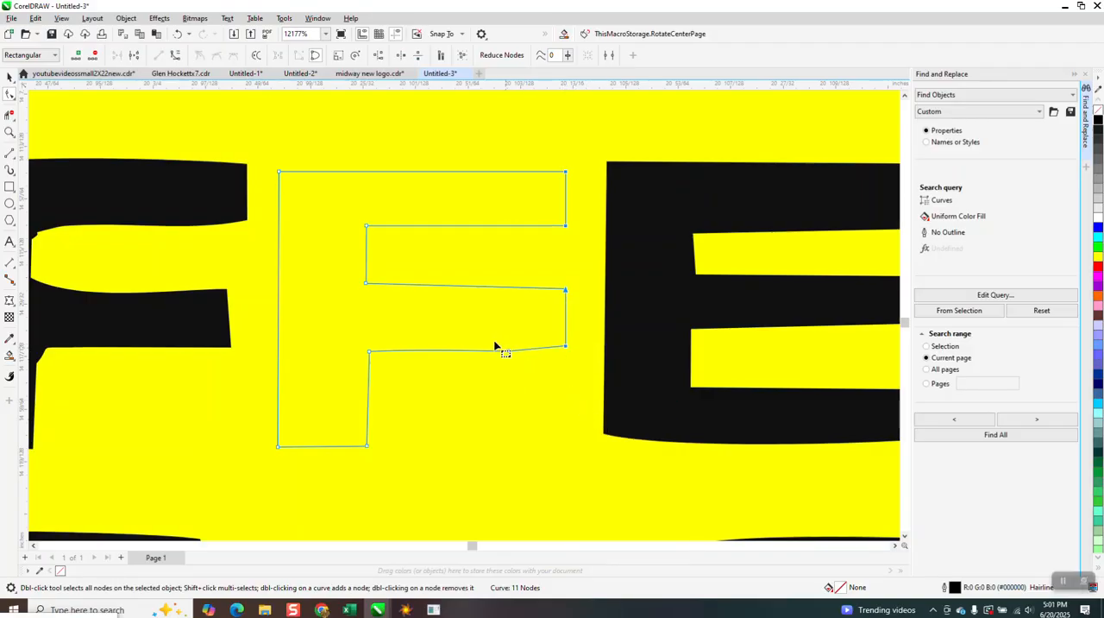
drag(515, 360, 519, 371)
key(Delete)
Align the two nodes on the underside of the F's lower arm horizontally and convert that edge to a straight line
drag(409, 377, 347, 380)
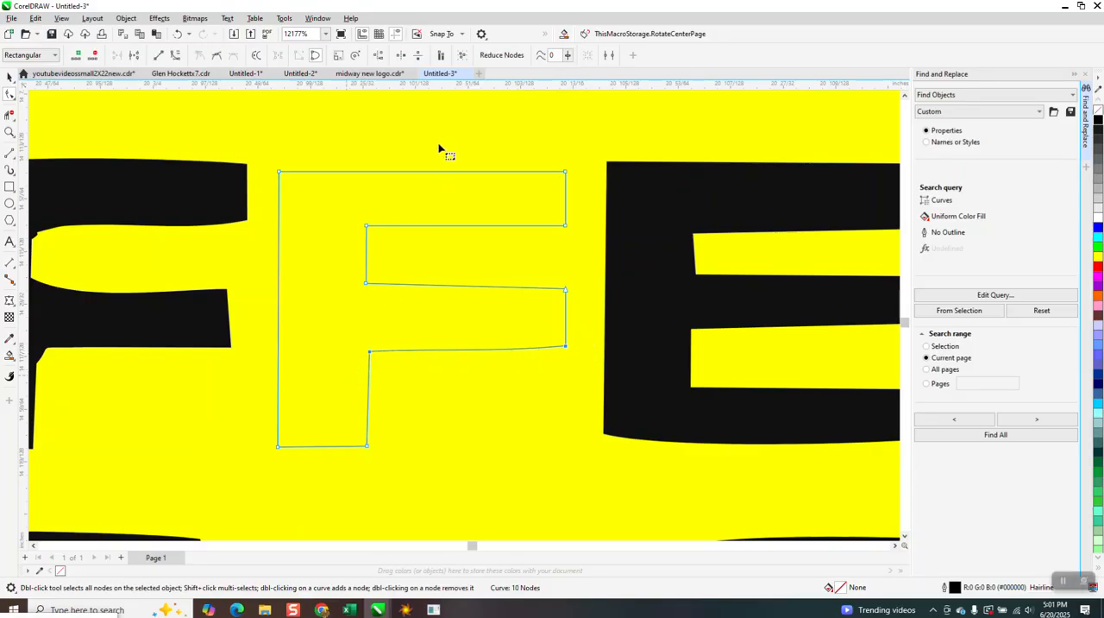
click(380, 57)
click(510, 285)
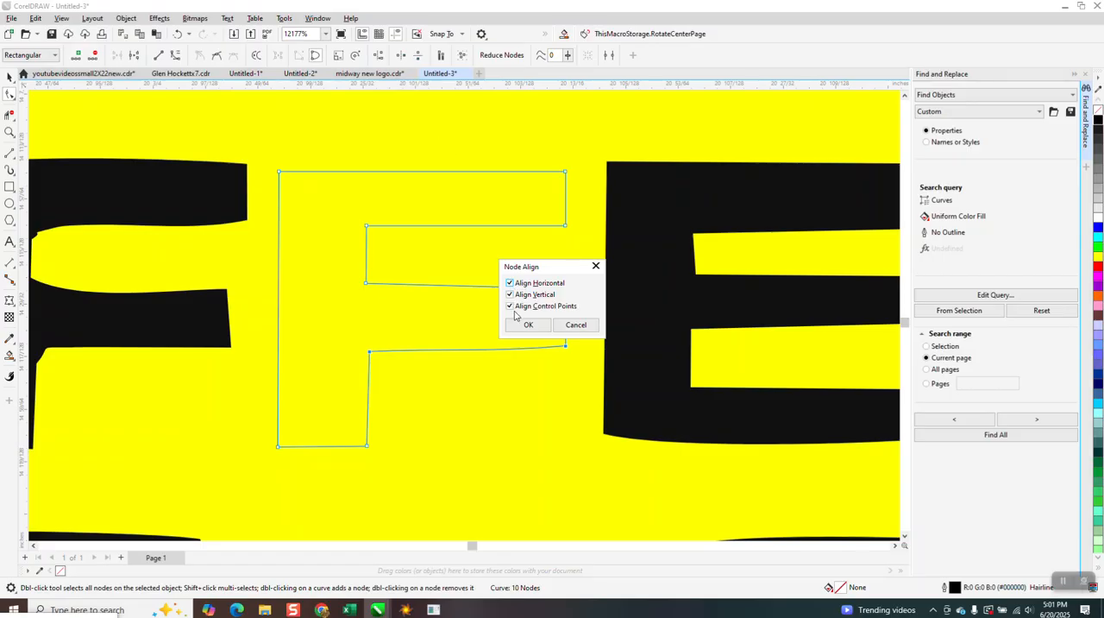
click(510, 295)
click(527, 324)
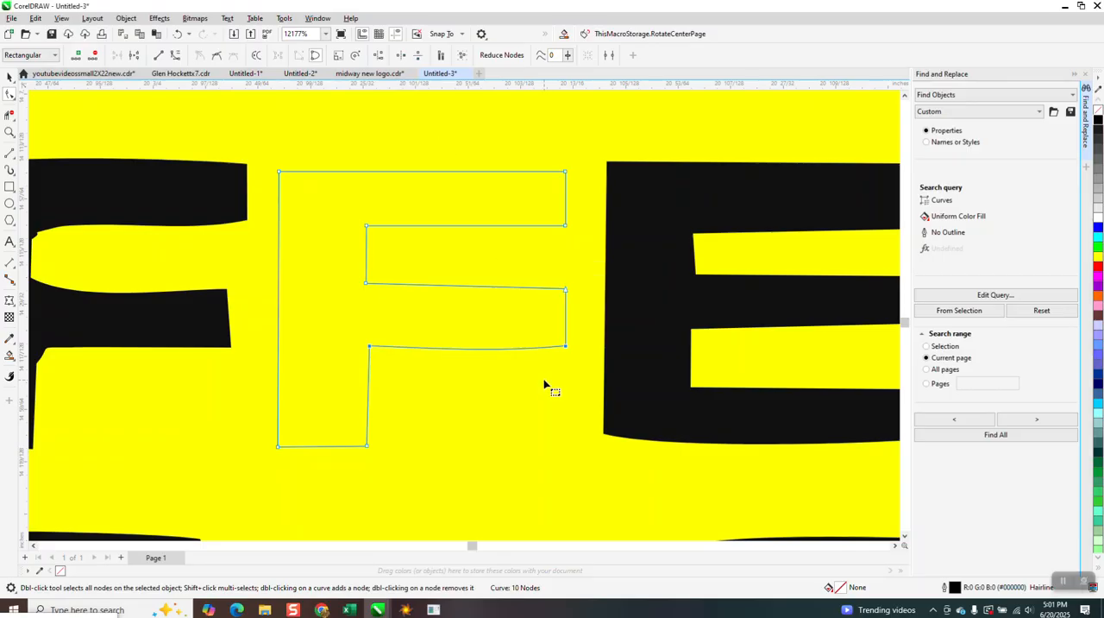
drag(589, 377, 568, 354)
right_click(566, 348)
click(604, 415)
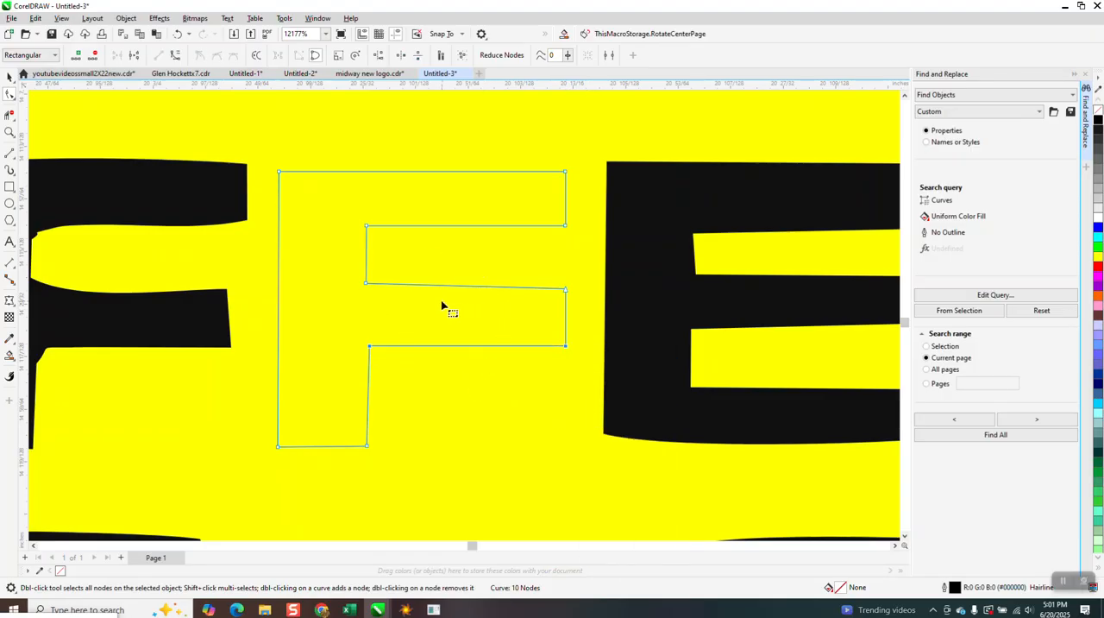
Align the two nodes on the upper edge of the F's lower arm horizontally
drag(350, 269, 597, 323)
click(378, 55)
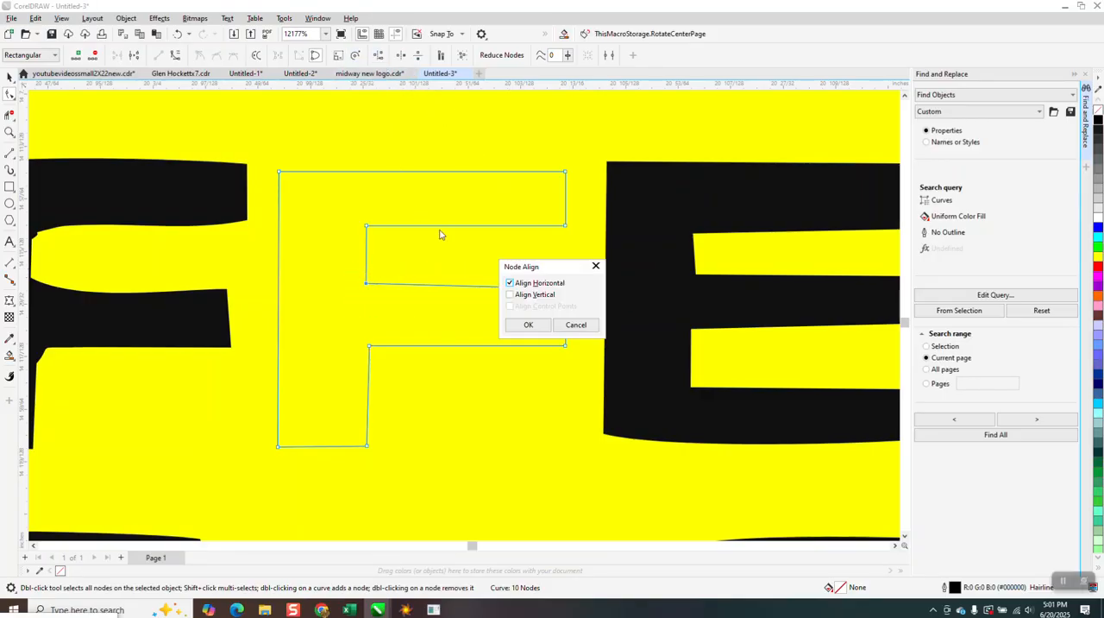
click(525, 325)
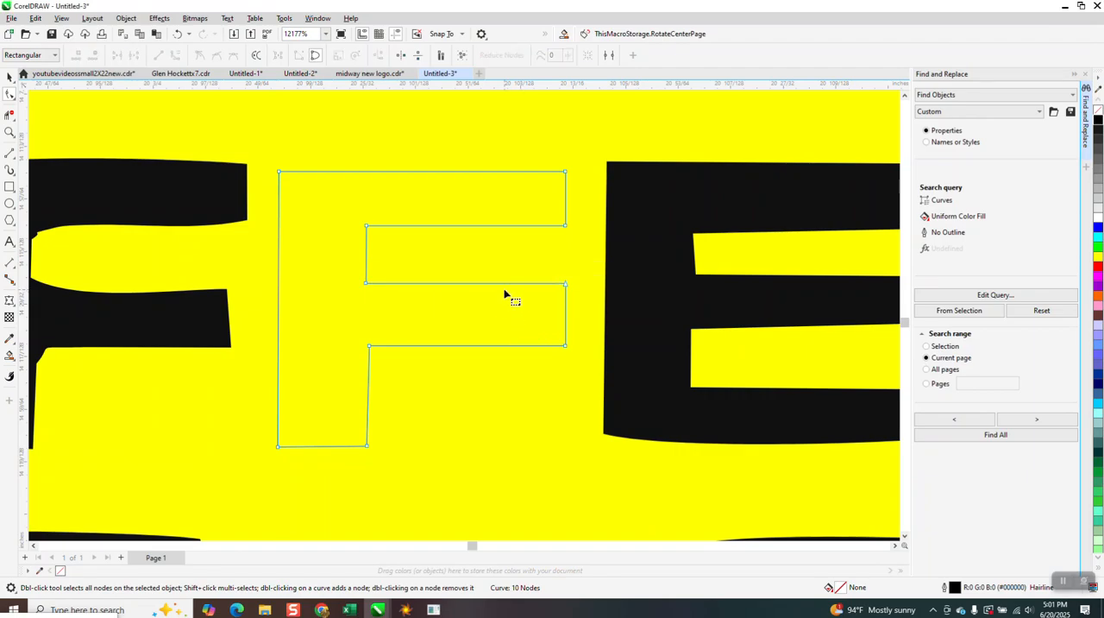
Align the four nodes along the inner side of the F's stem vertically
drag(343, 153, 443, 490)
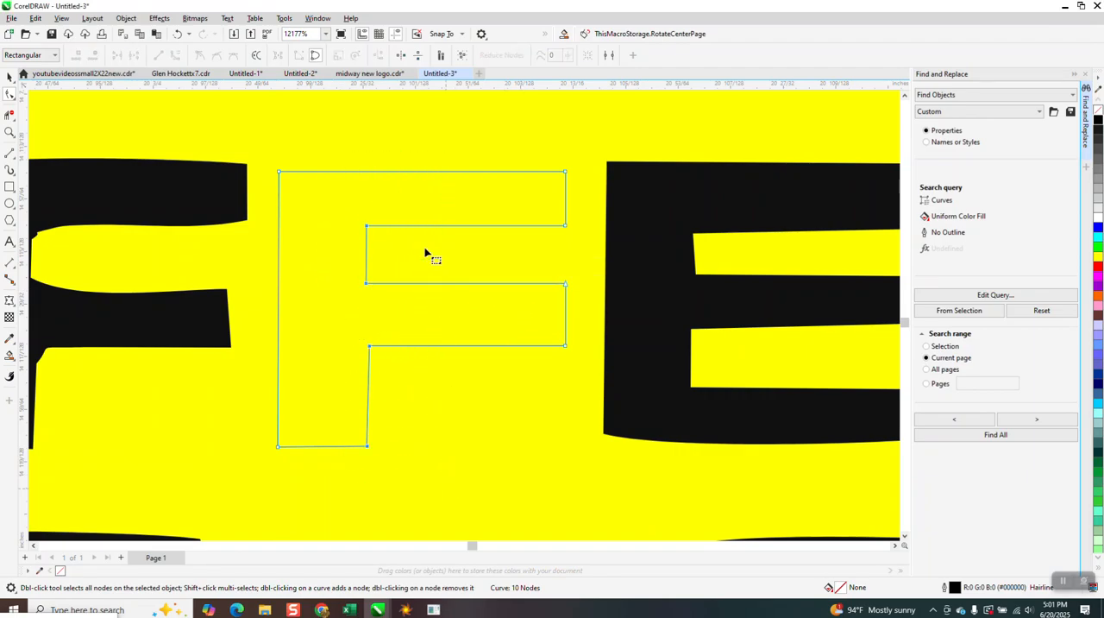
click(377, 56)
click(511, 294)
click(511, 283)
click(541, 330)
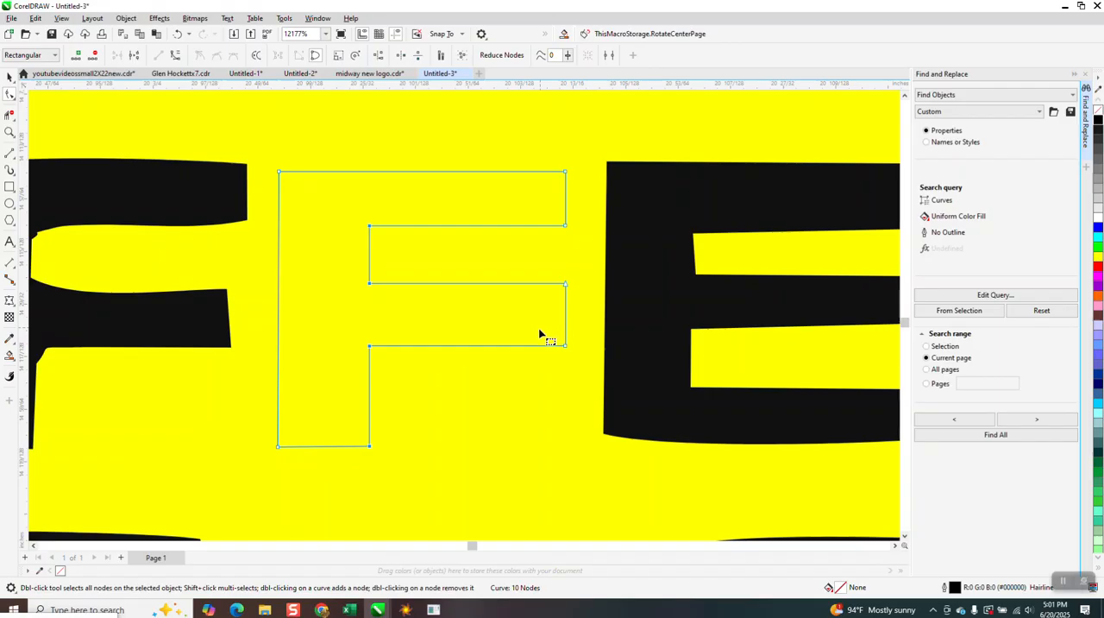
scroll(459, 258, down, 1)
scroll(459, 259, down, 1)
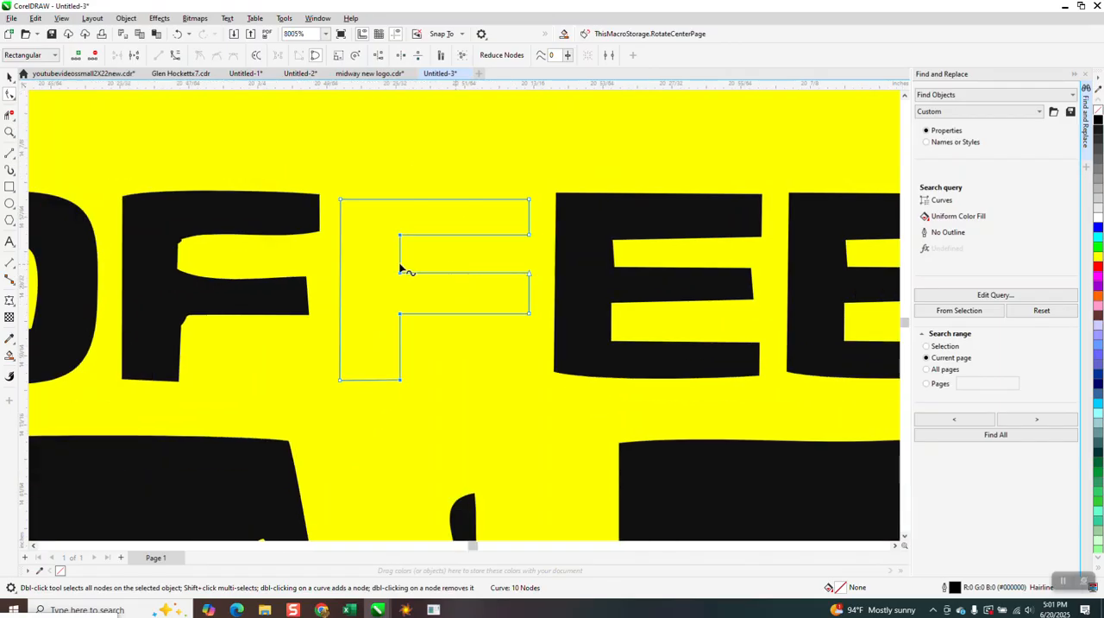
Place a copy of the straightened F over the distorted first F and delete the distorted letter
click(9, 79)
click(244, 225)
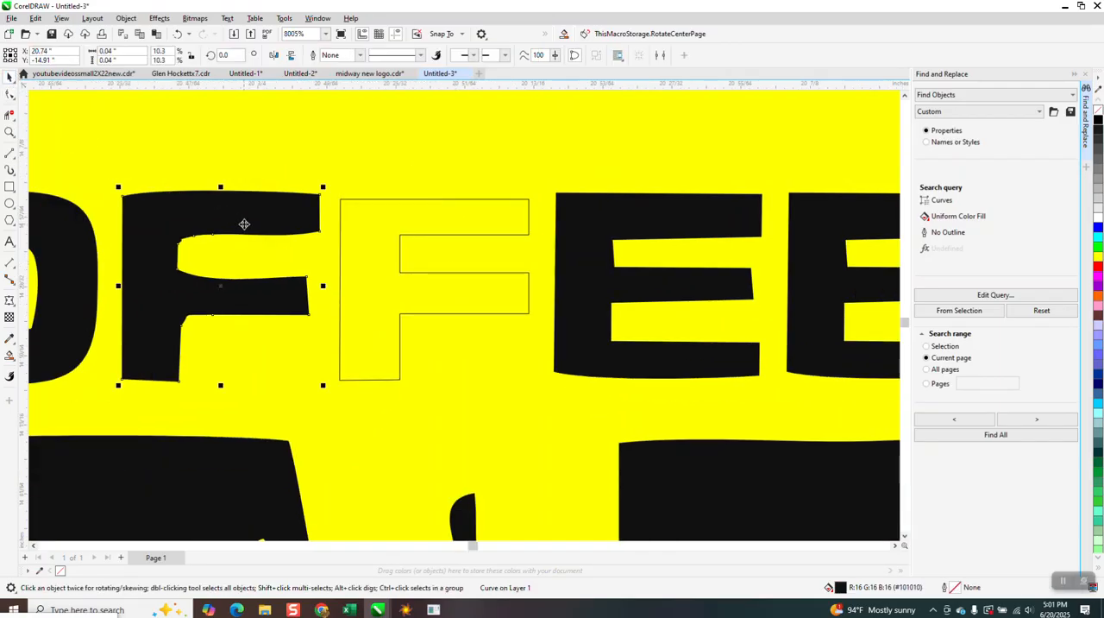
click(351, 226)
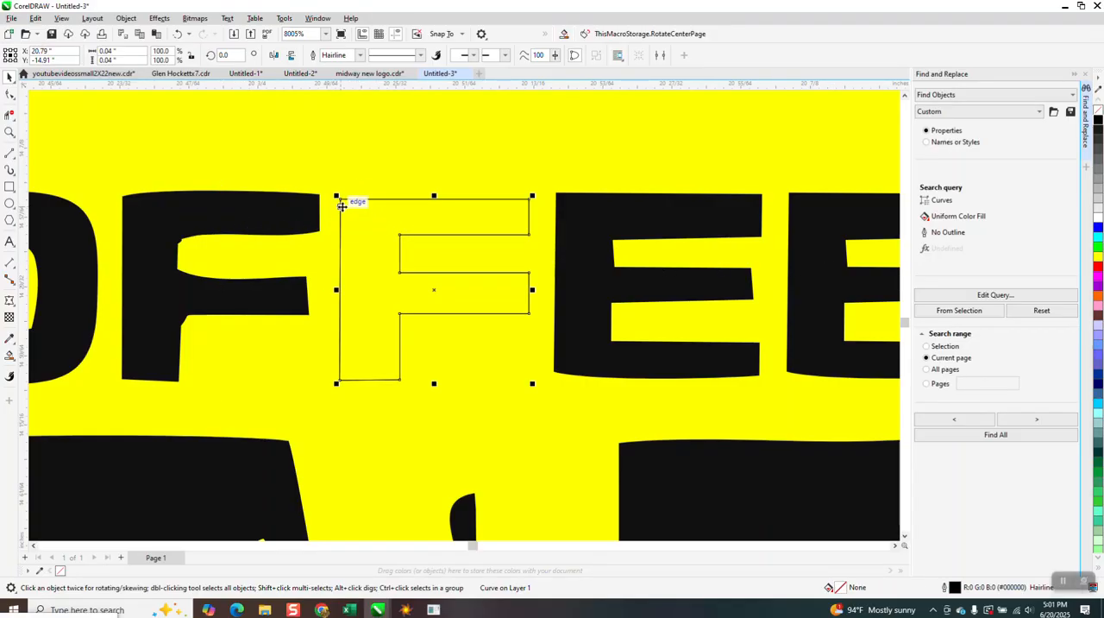
drag(337, 203, 124, 200)
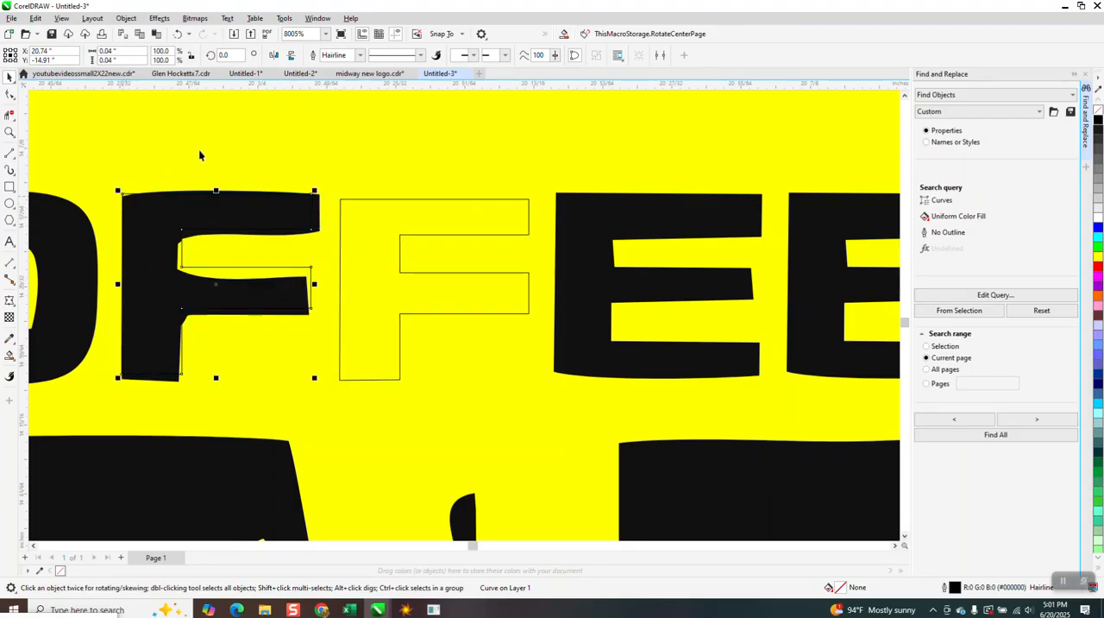
click(293, 246)
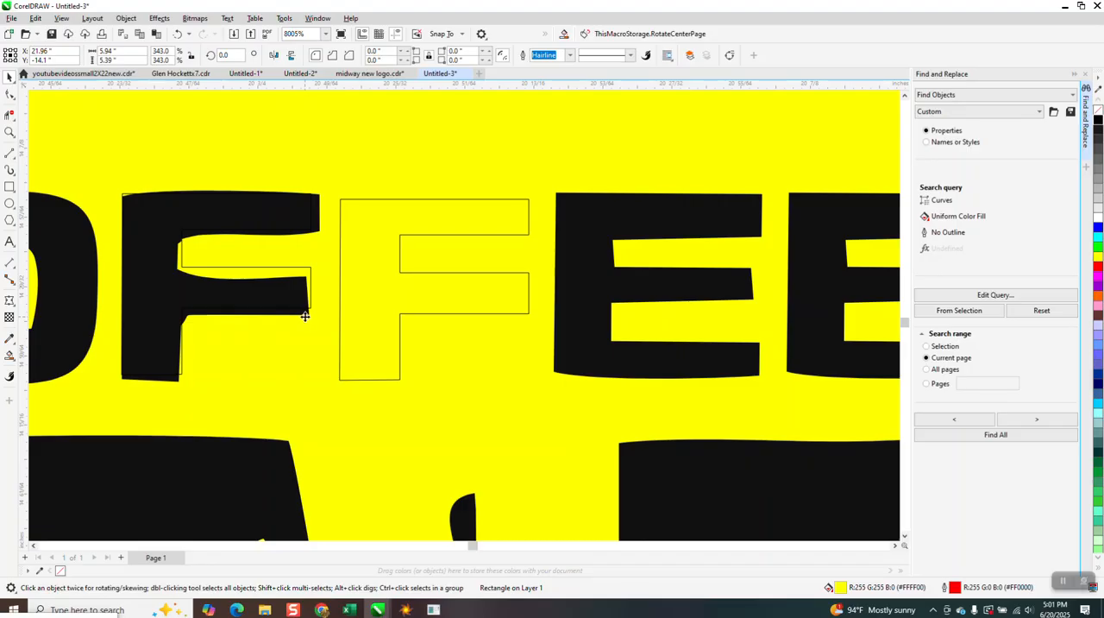
click(304, 316)
key(Delete)
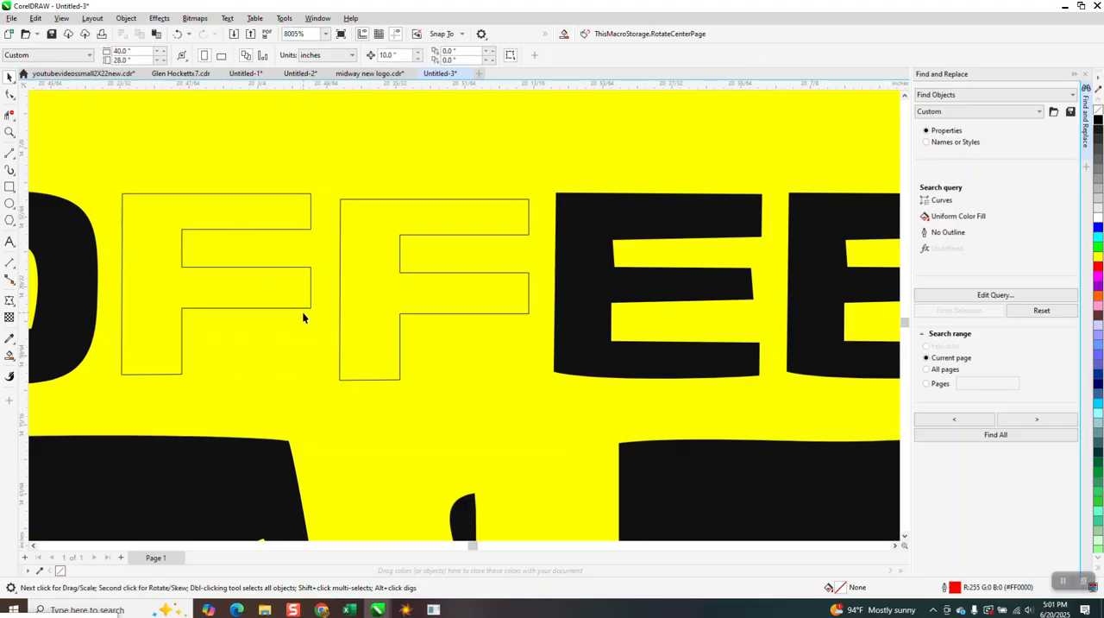
Delete the yellow background rectangle behind the logo
scroll(230, 229, down, 2)
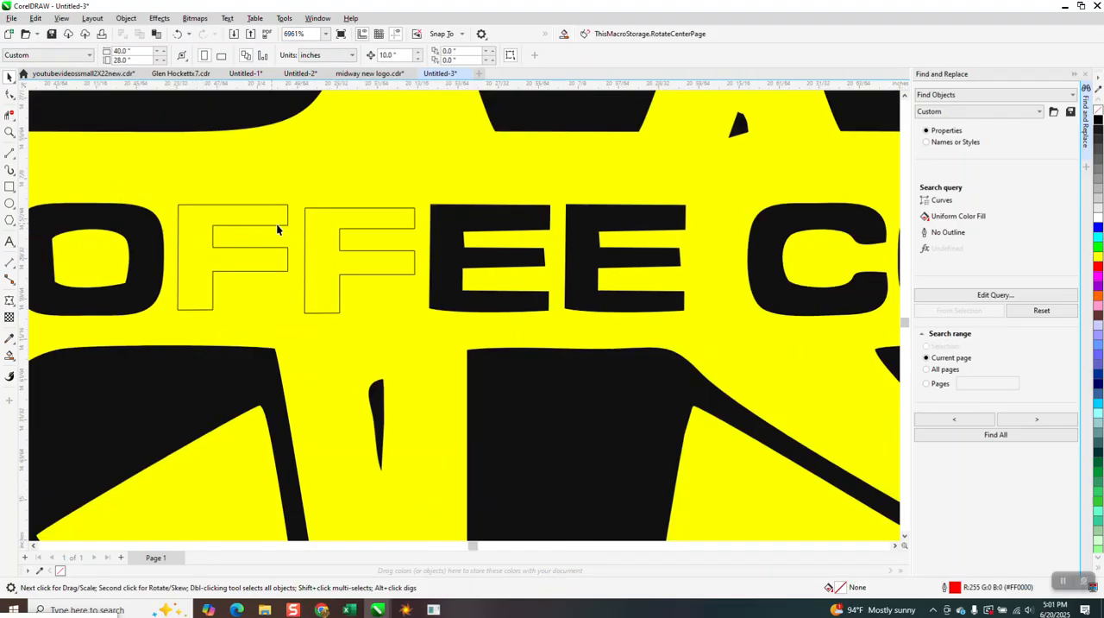
click(220, 179)
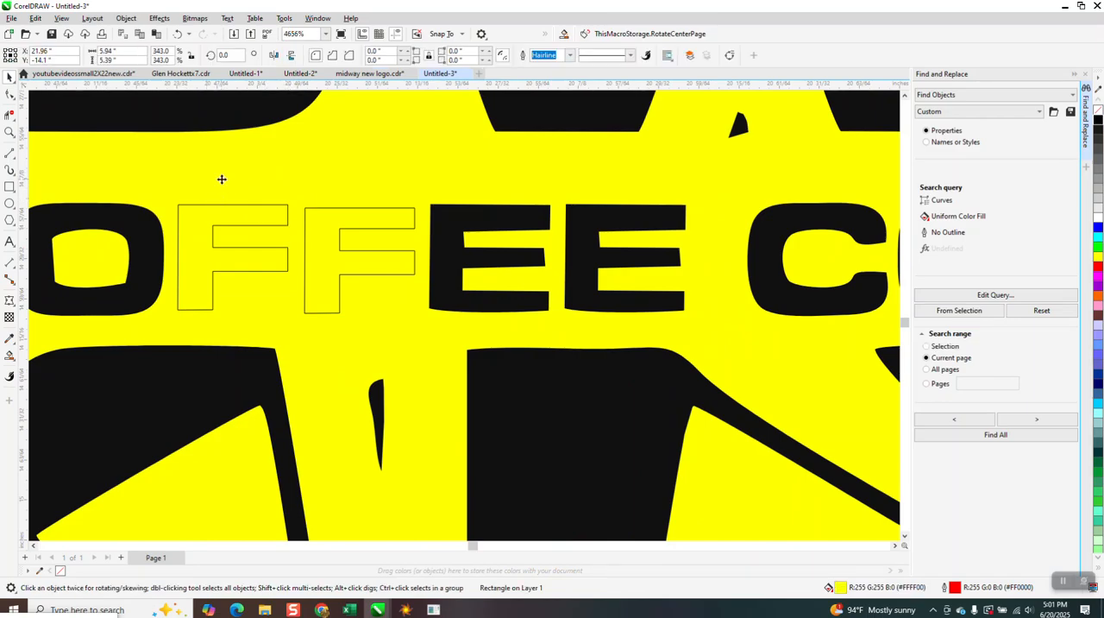
key(Delete)
Align both straightened F outlines along their bottoms, fill them with black and remove their outlines
drag(392, 326, 421, 335)
key(b)
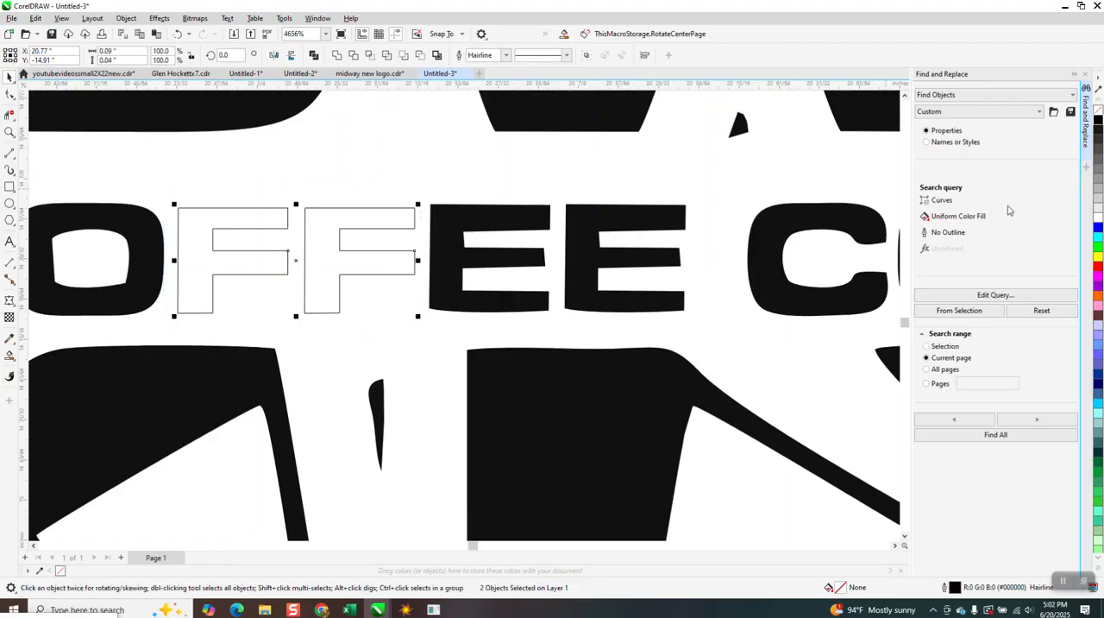
click(1098, 122)
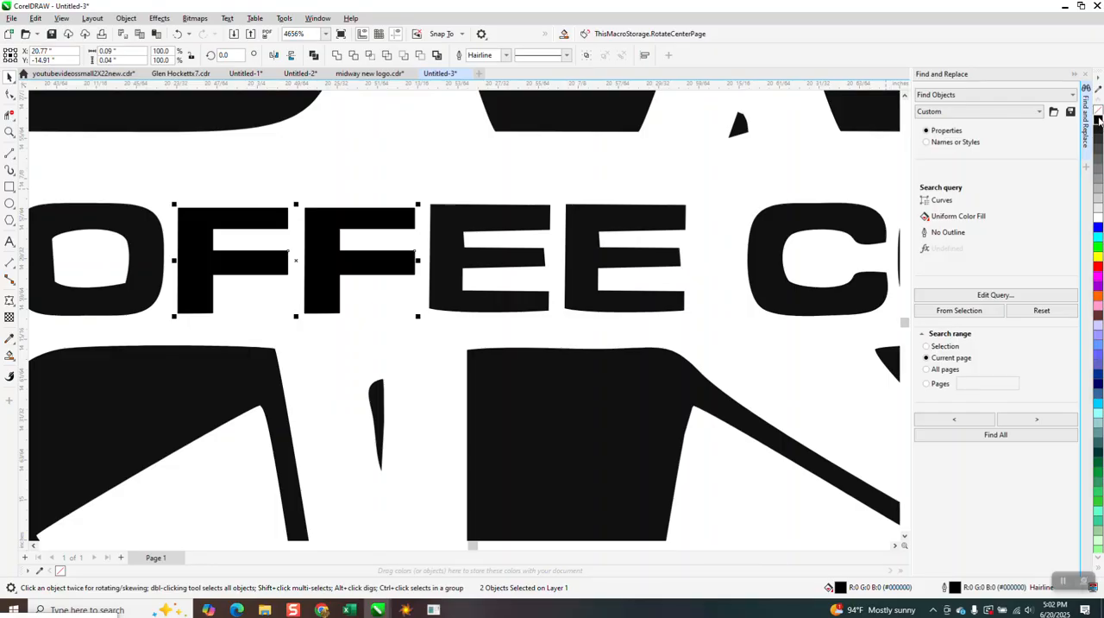
right_click(1098, 110)
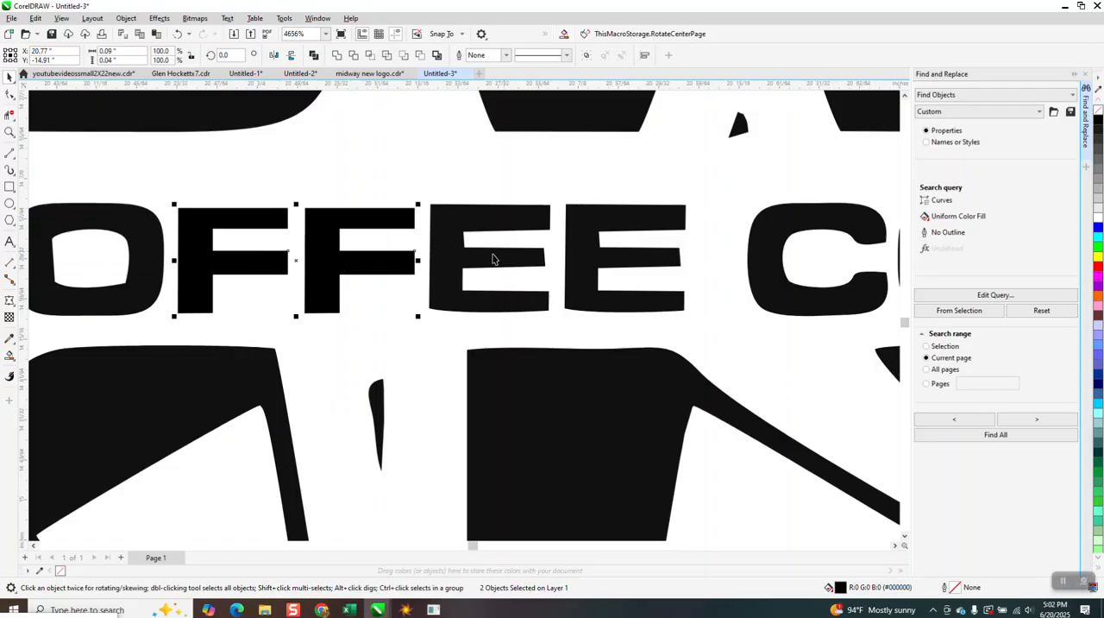
Move the first E's upper inner corner node up to level the underside of its top arm
scroll(494, 259, down, 3)
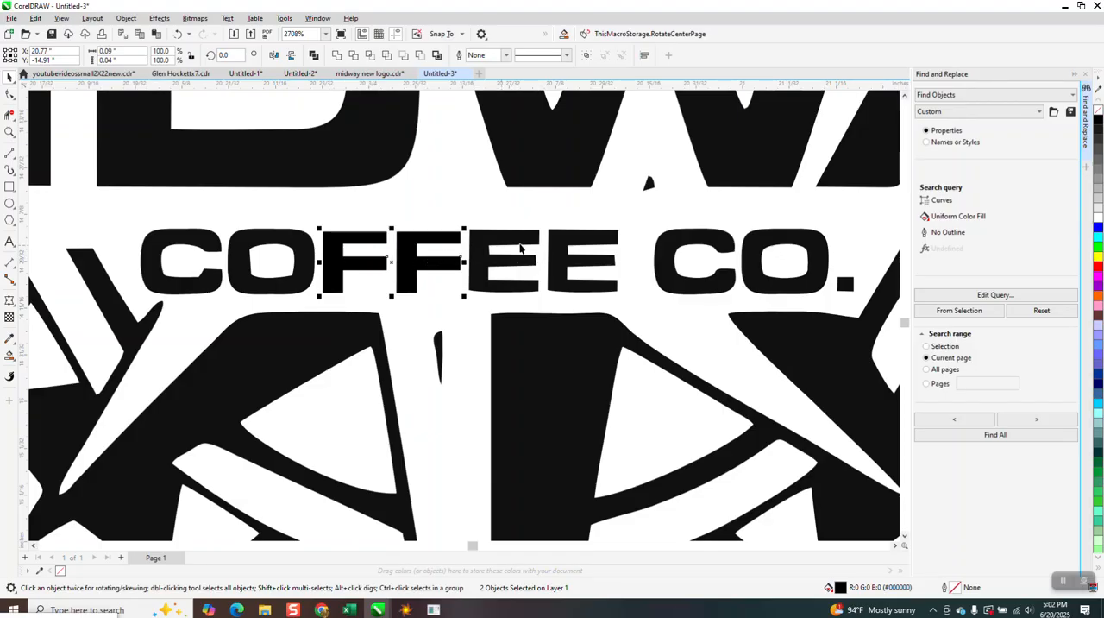
click(9, 131)
drag(439, 223, 598, 300)
click(8, 94)
click(275, 232)
drag(269, 228, 270, 221)
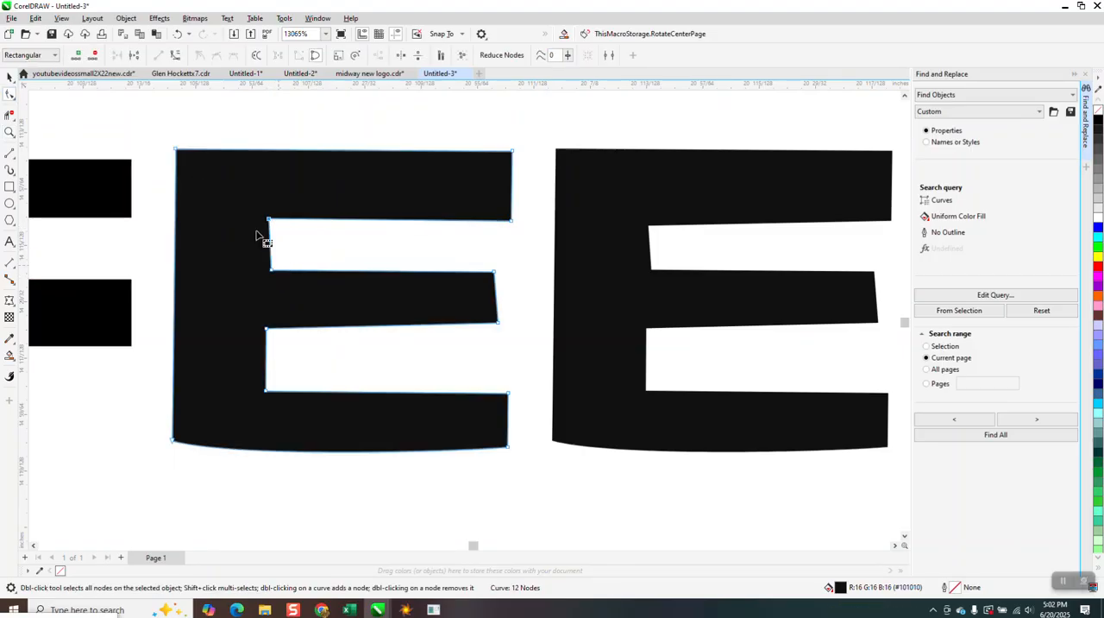
Align the four nodes along the inner side of the first E's stem vertically
drag(252, 147, 353, 480)
click(377, 55)
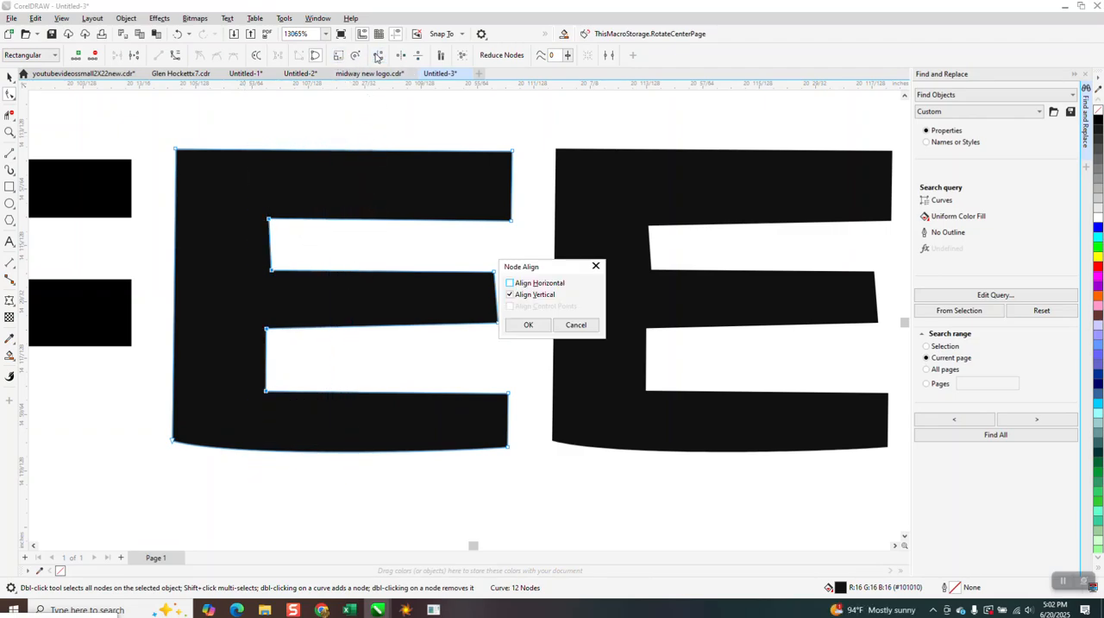
click(522, 324)
Convert the curved bottom edge of the first E to a straight line
drag(170, 423, 515, 471)
right_click(508, 449)
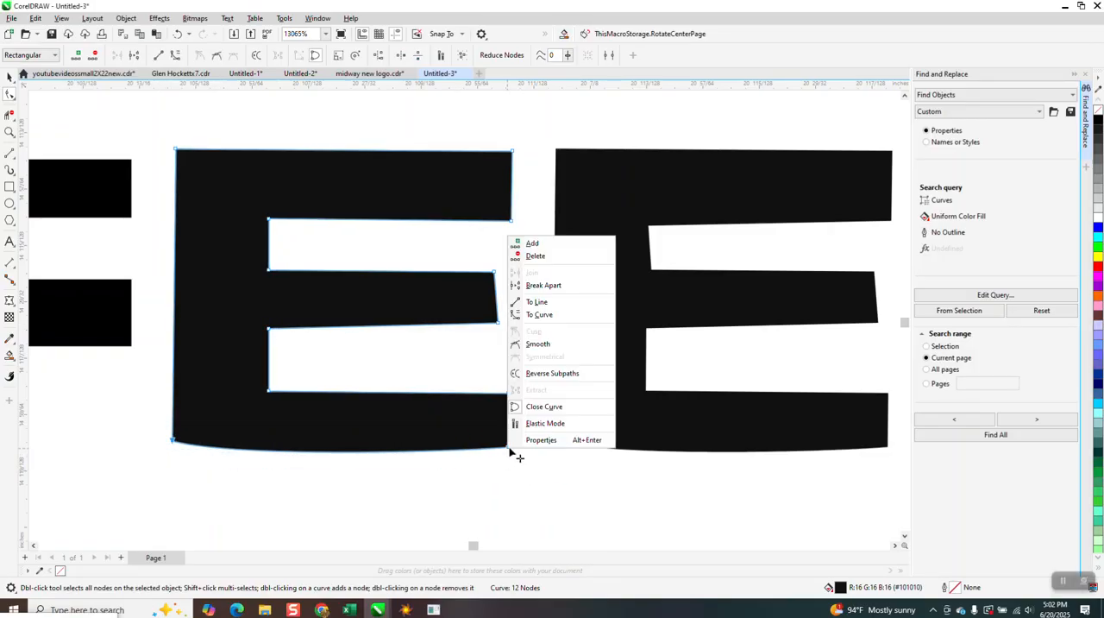
click(538, 302)
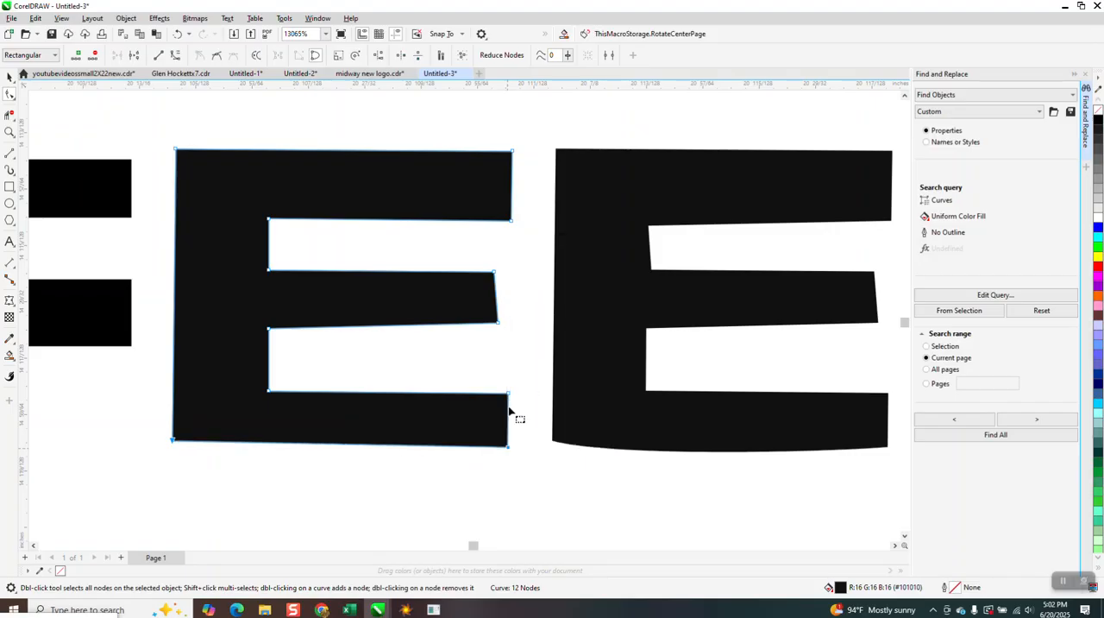
Select all objects of the Midway Coffee Co. logo and group them
scroll(464, 479, down, 1)
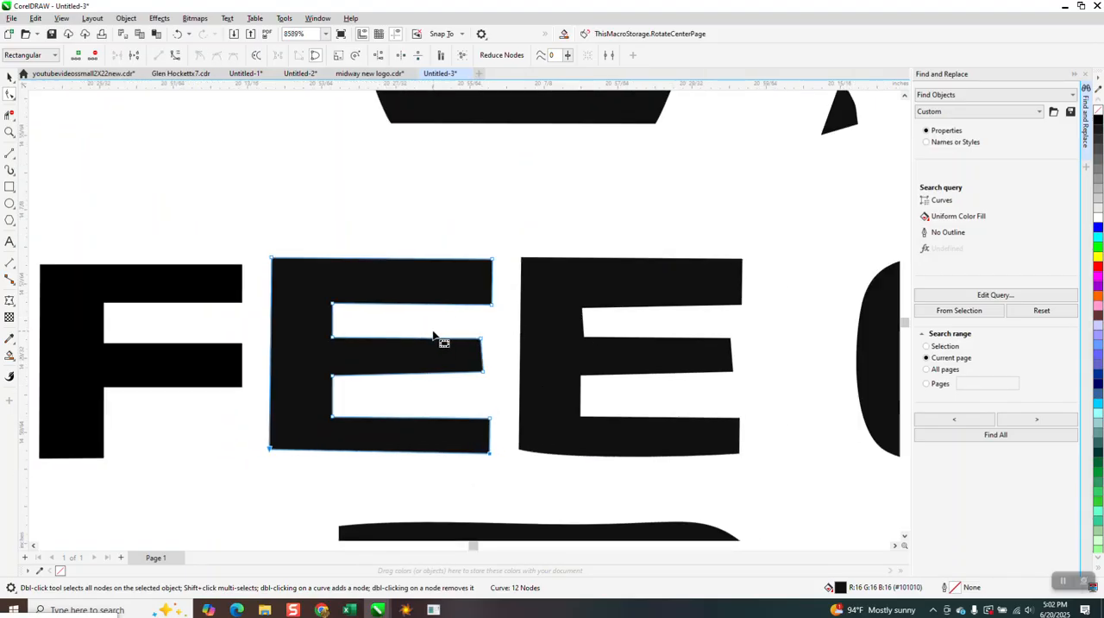
scroll(434, 338, down, 3)
scroll(496, 339, down, 4)
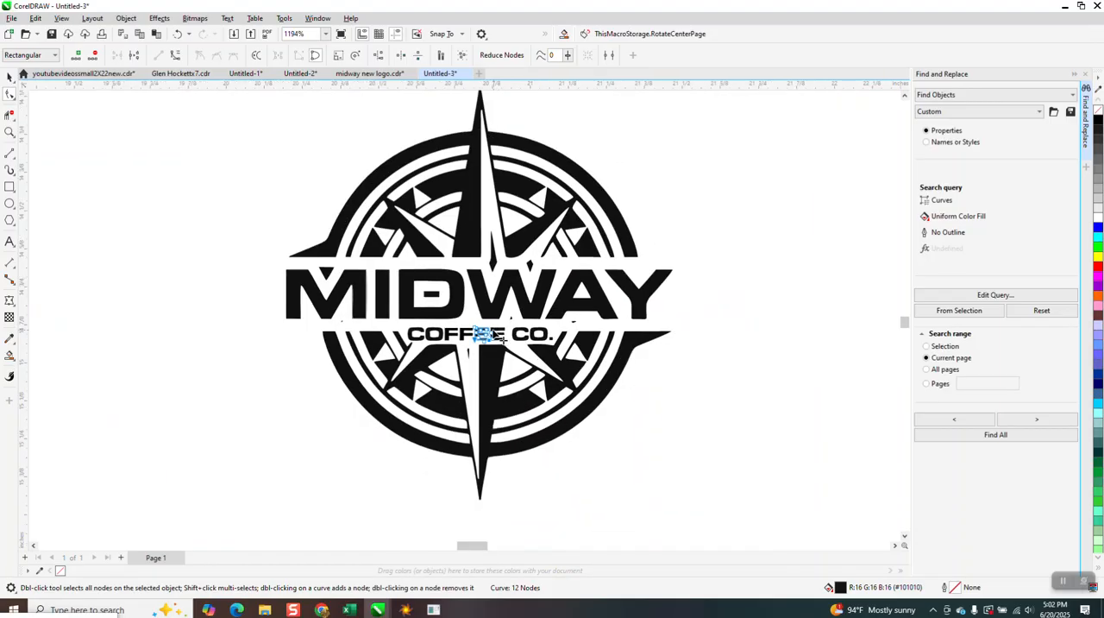
click(9, 76)
scroll(284, 214, down, 2)
drag(244, 134, 664, 437)
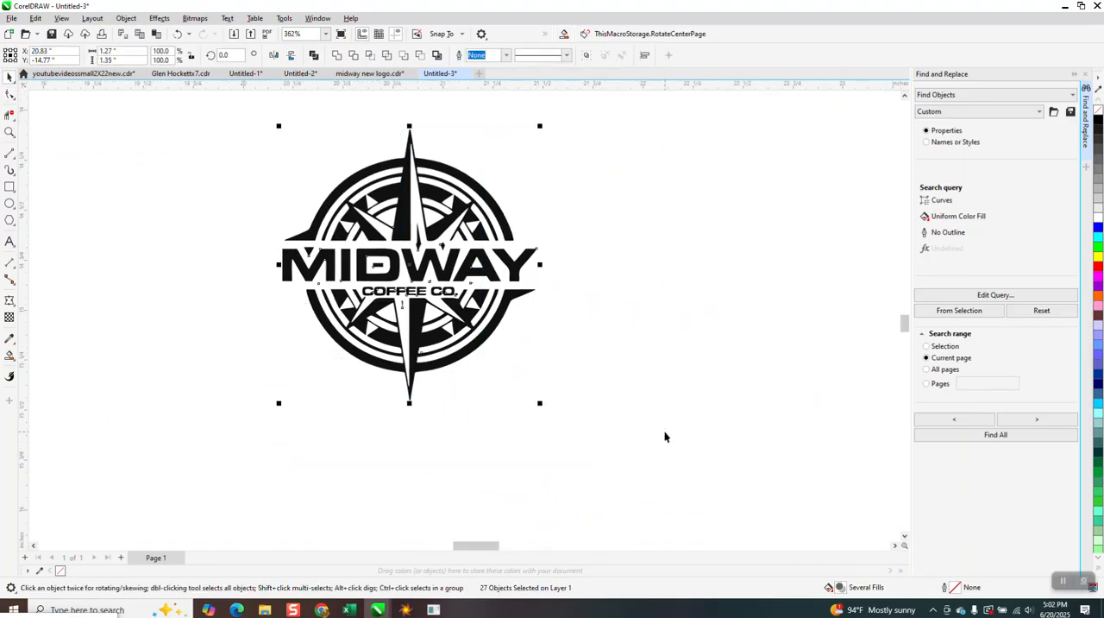
key(ctrl+g)
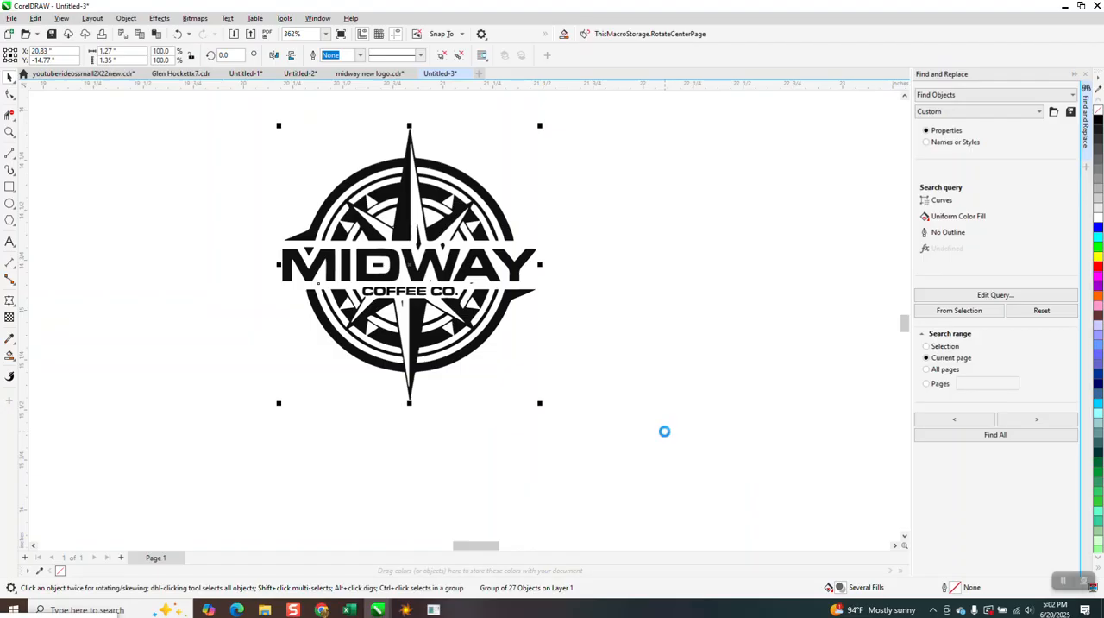
Paste a copy of the grouped logo into the midway new logo.cdr document
click(392, 76)
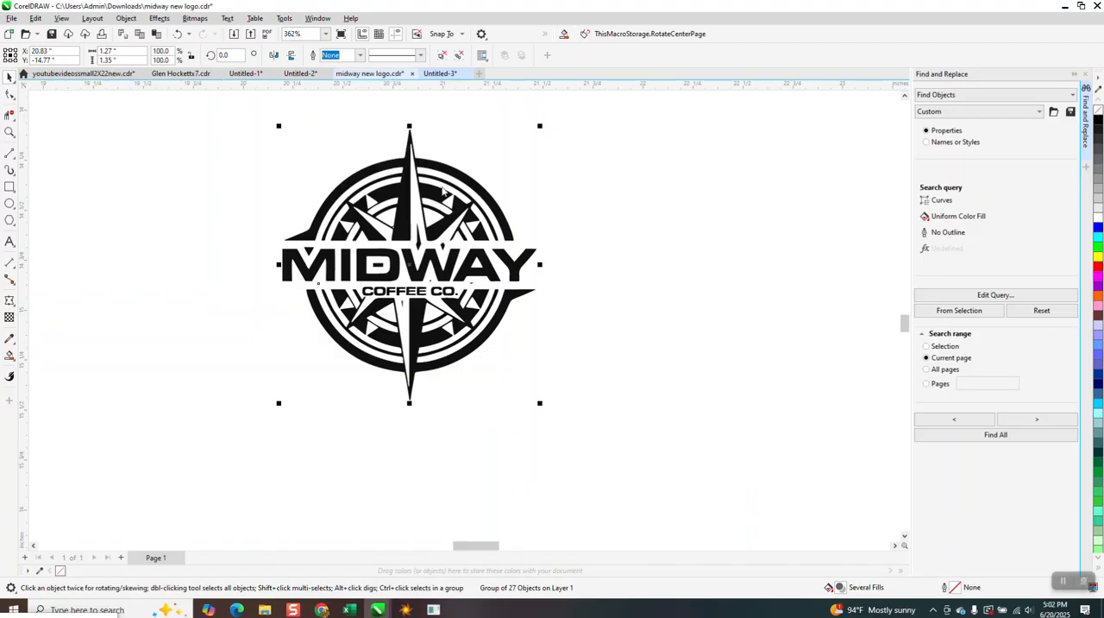
right_click(190, 254)
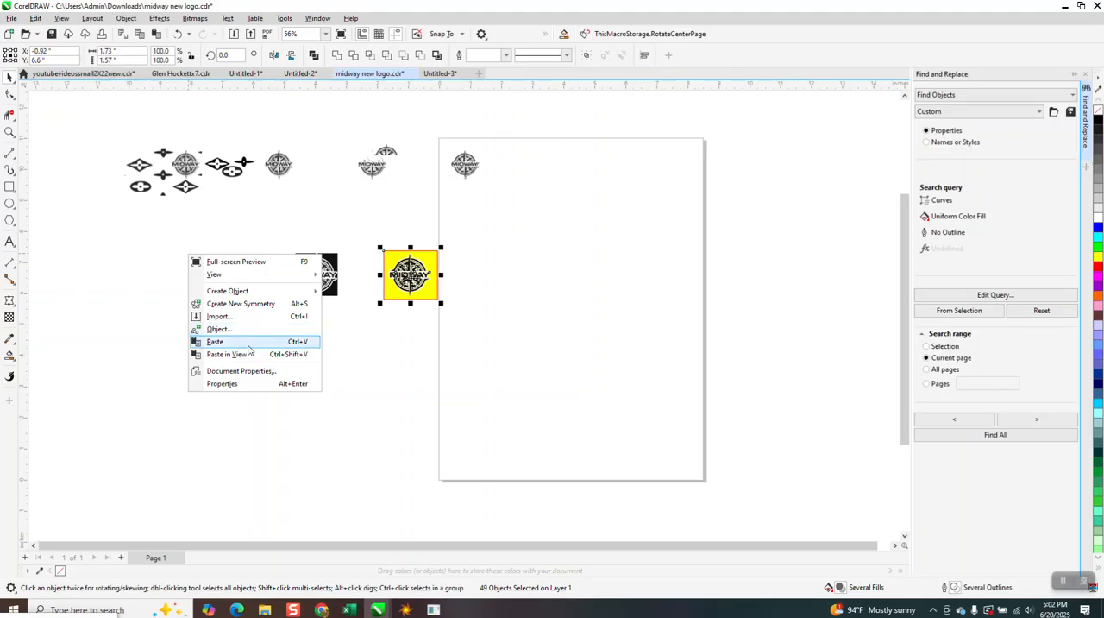
click(247, 346)
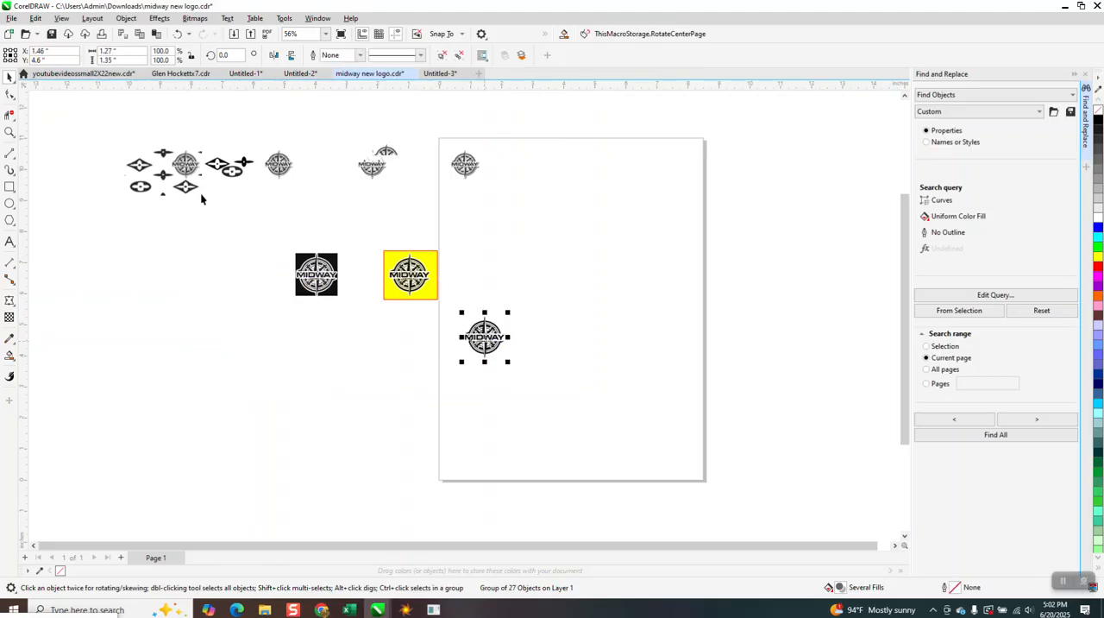
Move the grouped ornament pattern below the black-background logo and ungroup it
click(251, 199)
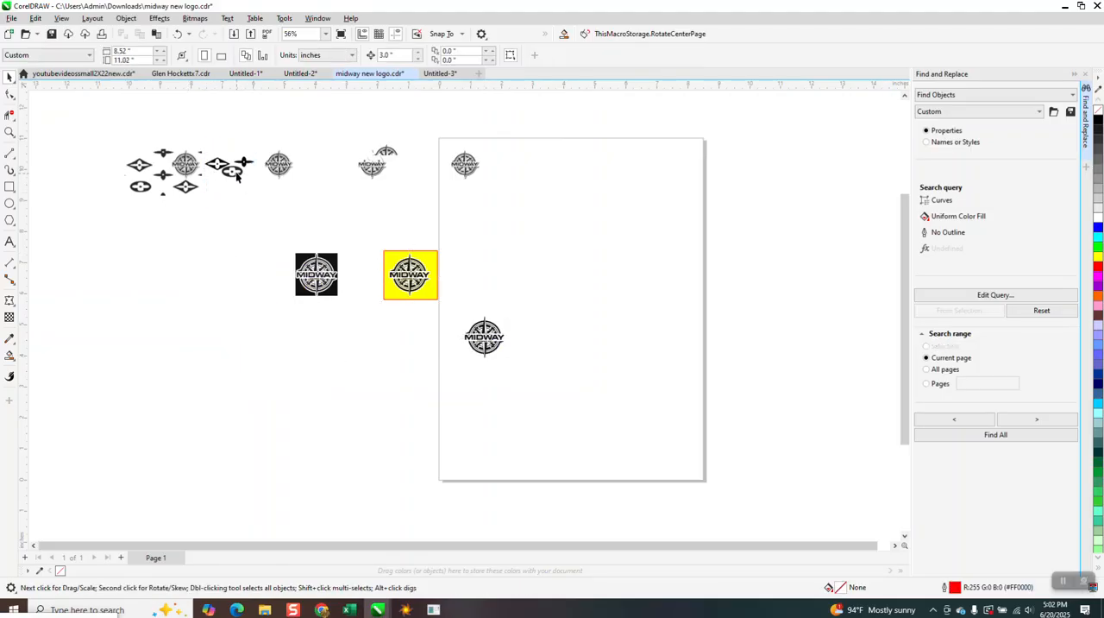
drag(235, 175, 404, 361)
click(126, 18)
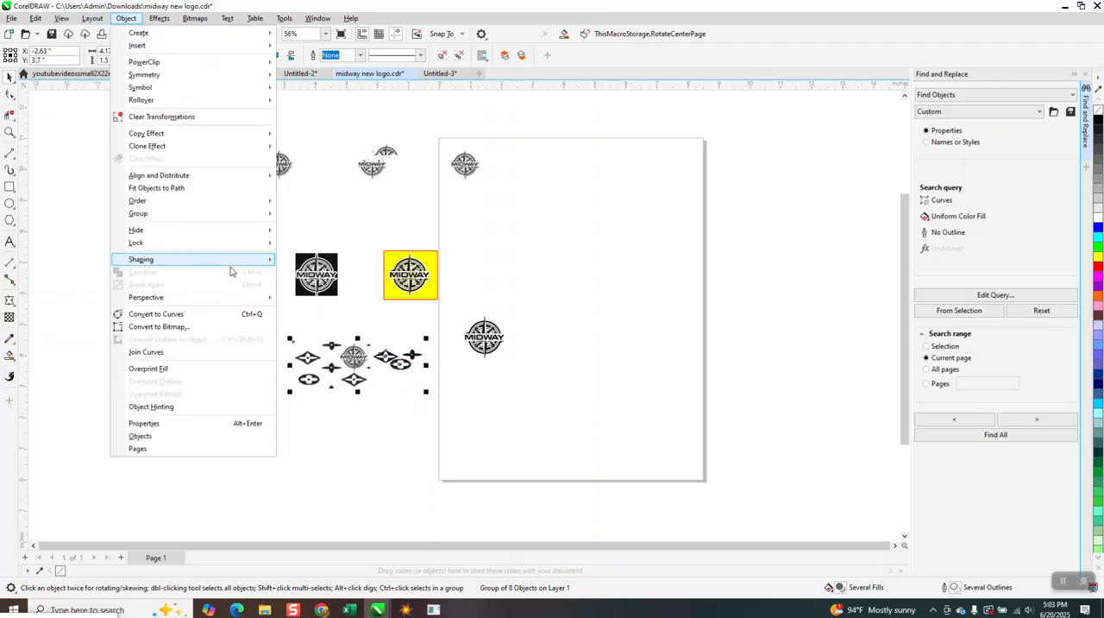
click(308, 231)
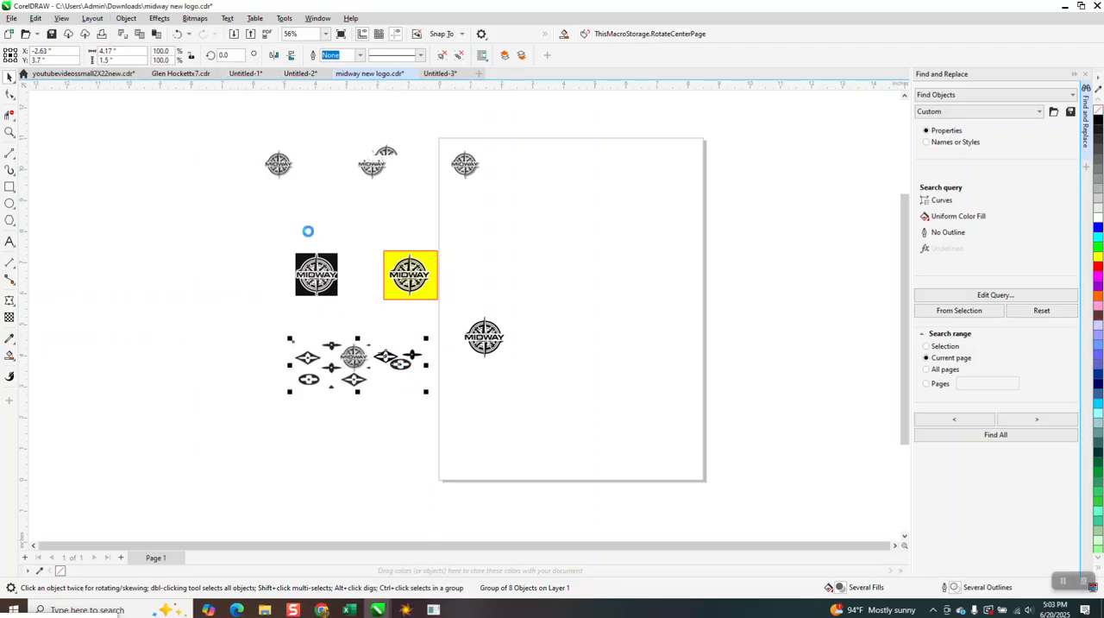
Move the pattern's diamond, oval and cross ornaments on its outer end beside the pasted logo on the page
drag(371, 332, 436, 395)
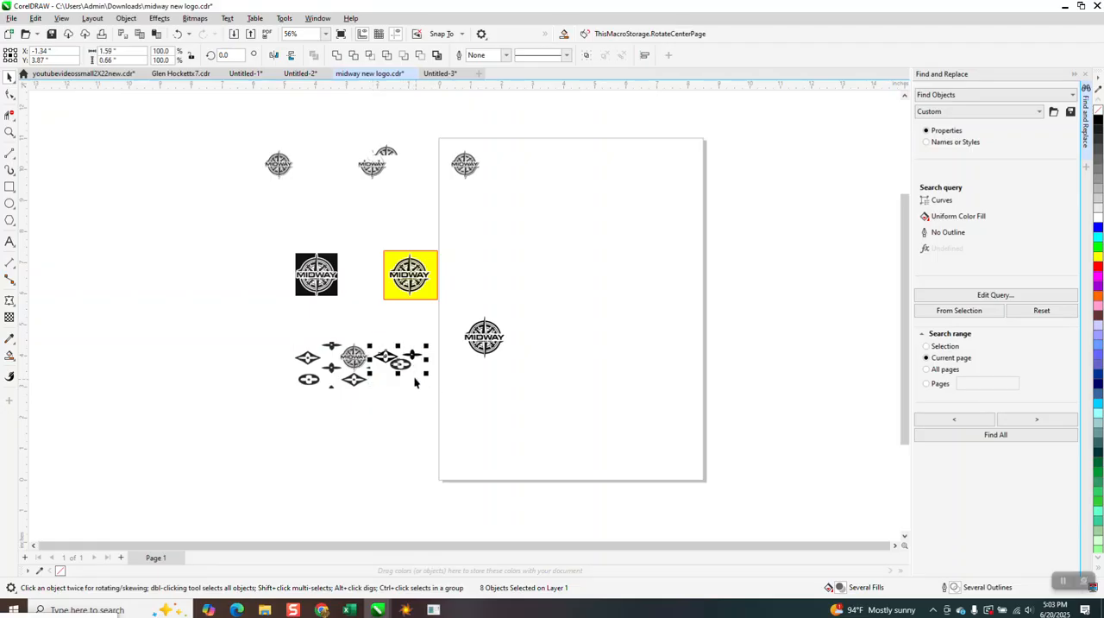
drag(402, 353, 537, 340)
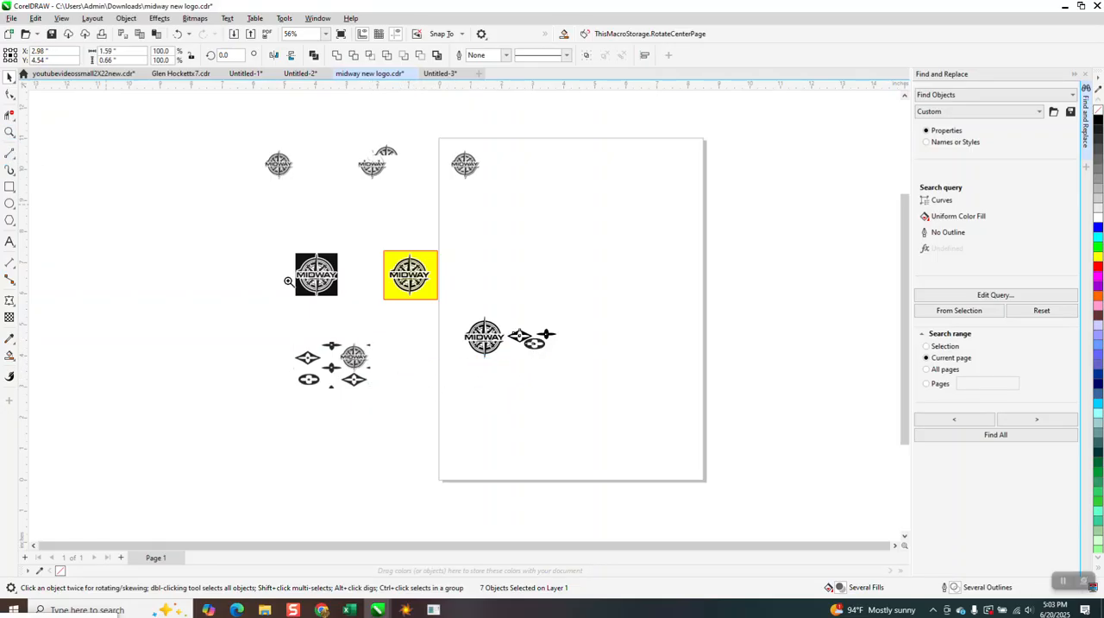
Examine the pasted logo and the three ornaments beside it up close
click(10, 132)
drag(446, 316, 666, 387)
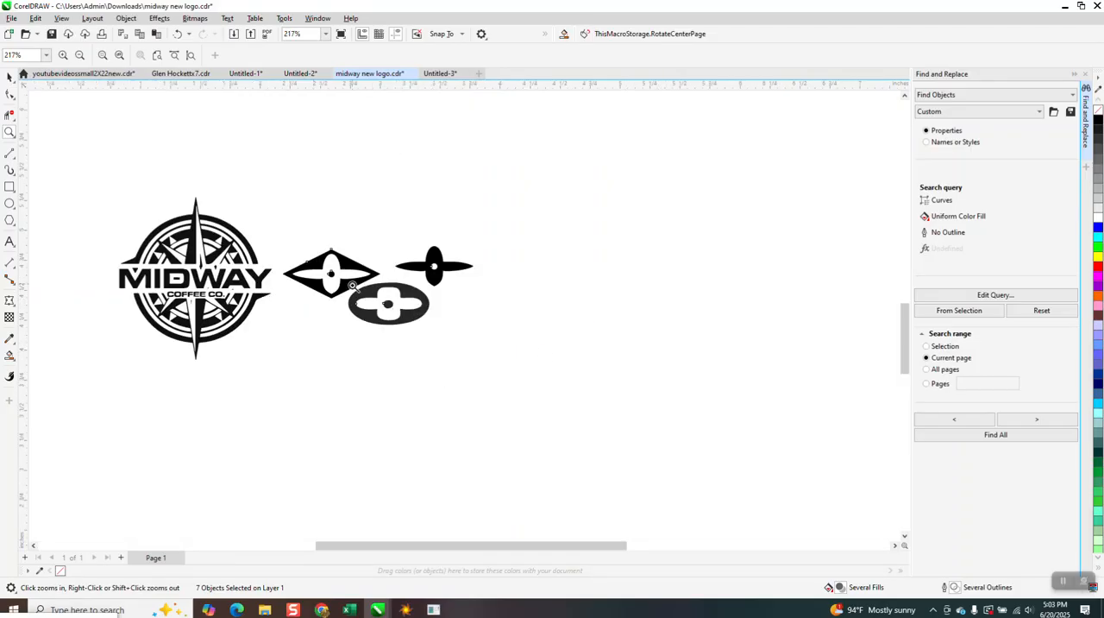
click(9, 77)
click(414, 351)
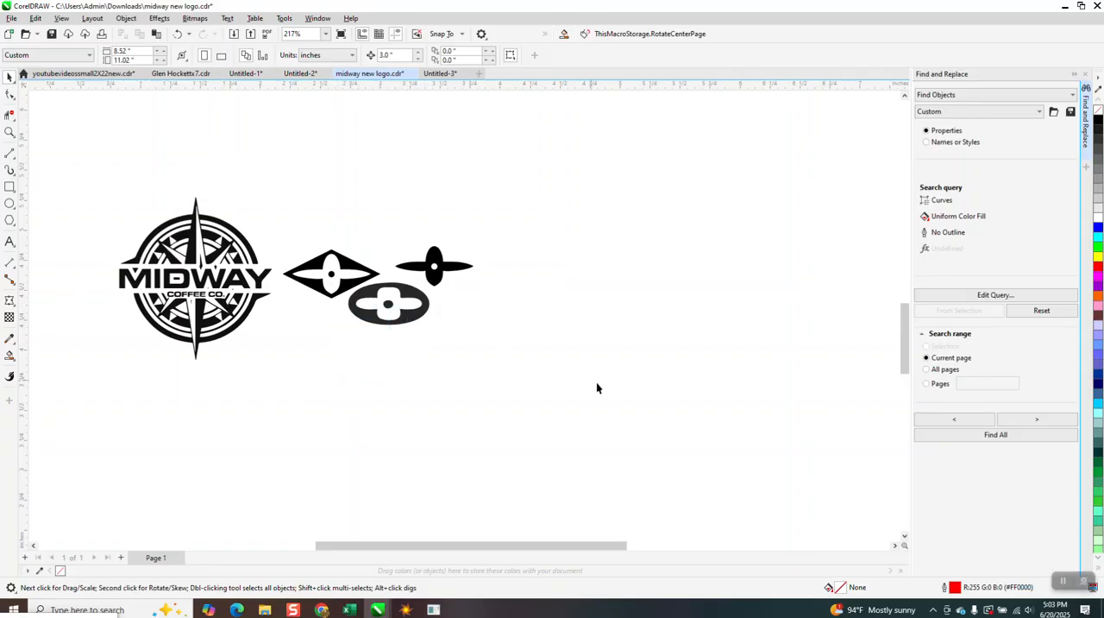
scroll(593, 384, down, 2)
click(10, 131)
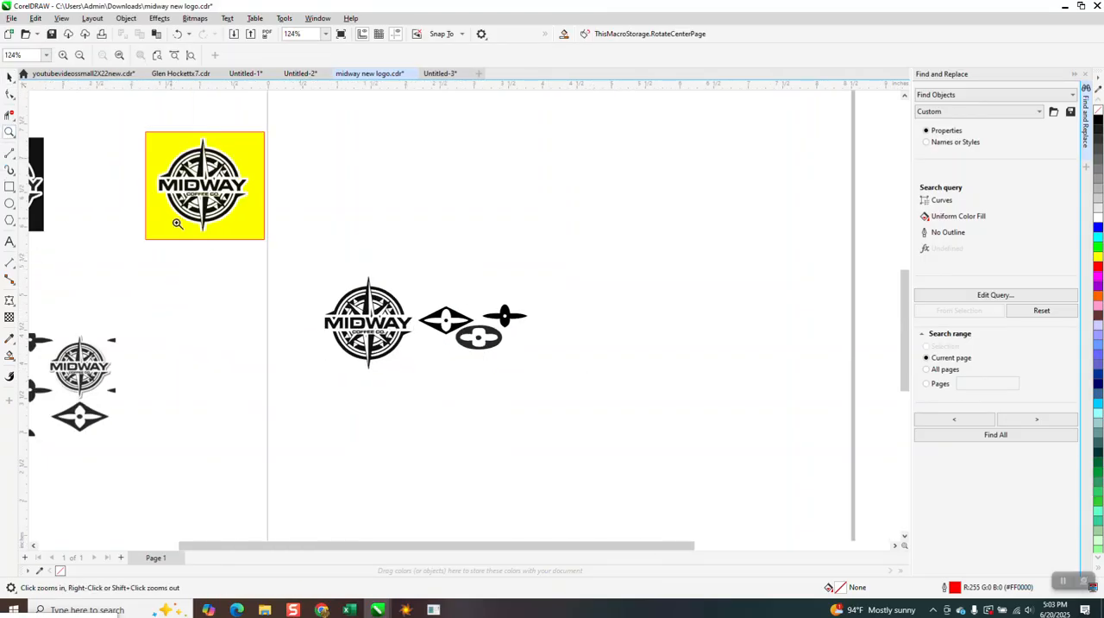
scroll(436, 353, up, 5)
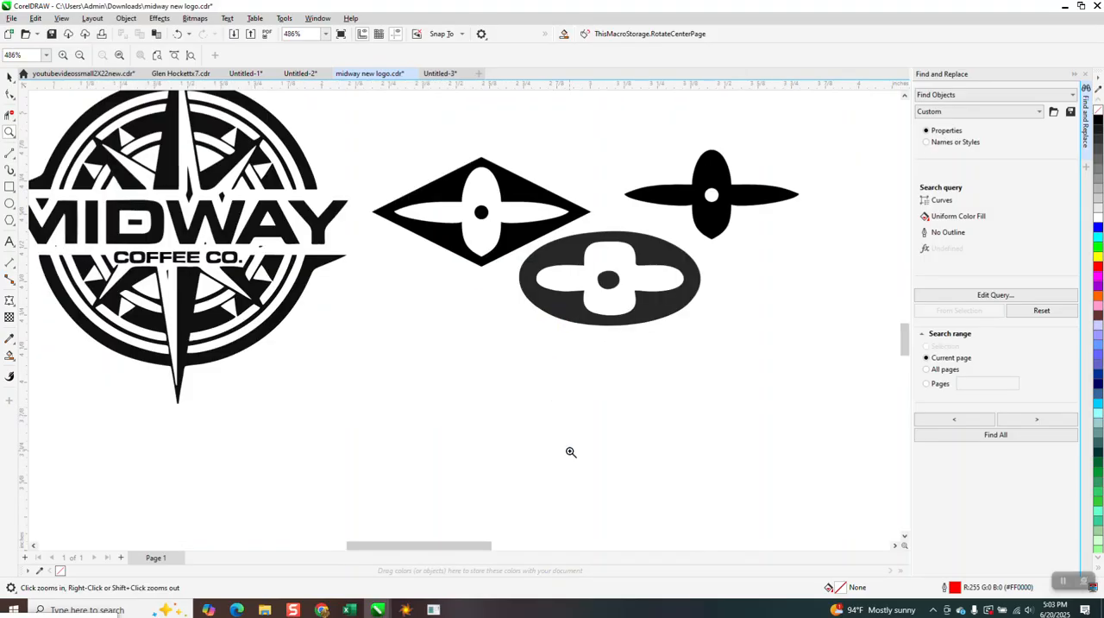